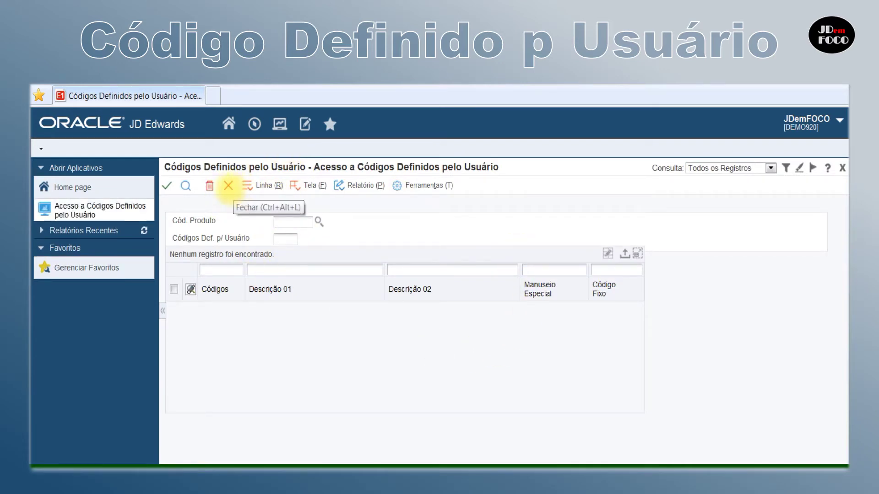
- Look up the application ID of the user-defined codes form in its About information
left_click(827, 168)
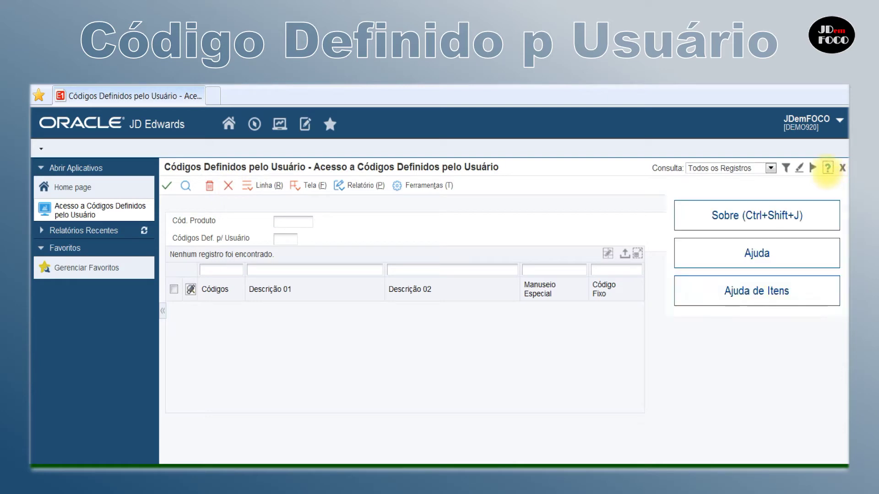
left_click(733, 217)
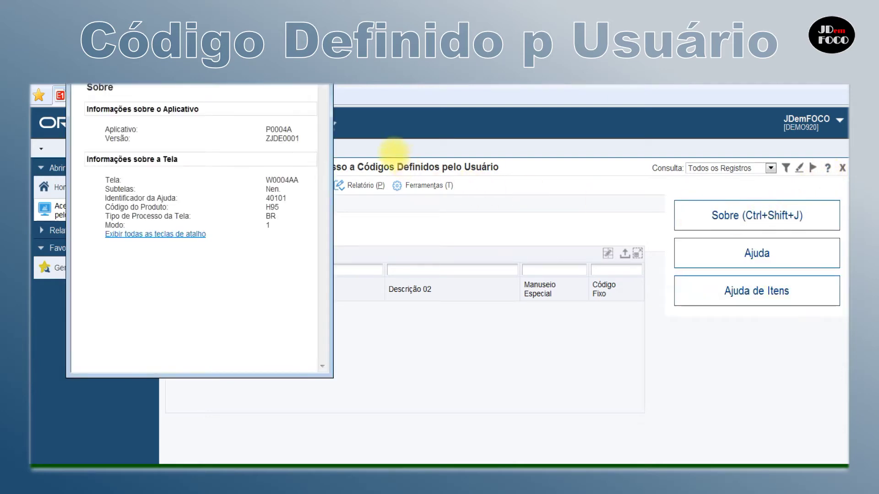
left_click_drag(298, 130, 280, 132)
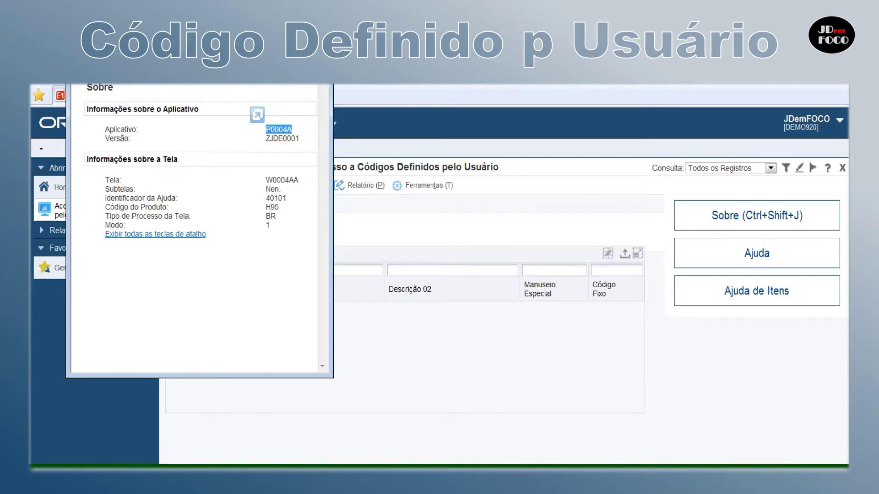
key("Escape")
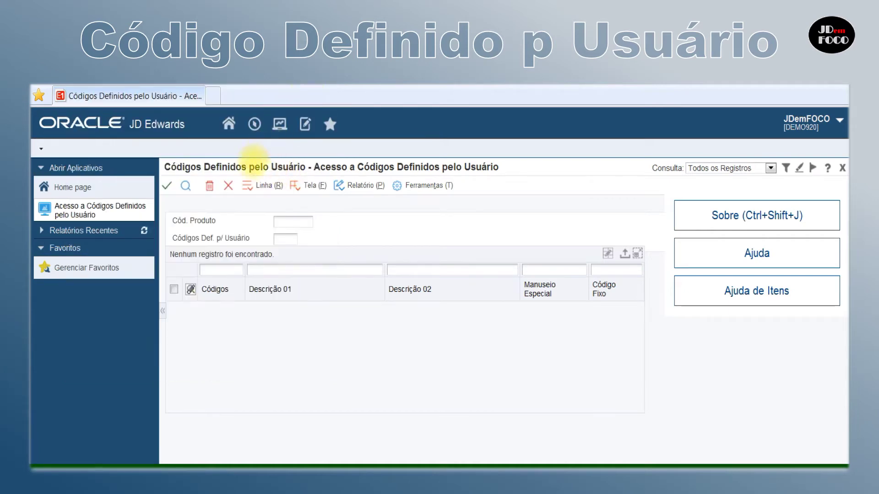
- Close the user-defined codes form and launch application P0004A directly from the fast path
left_click(228, 186)
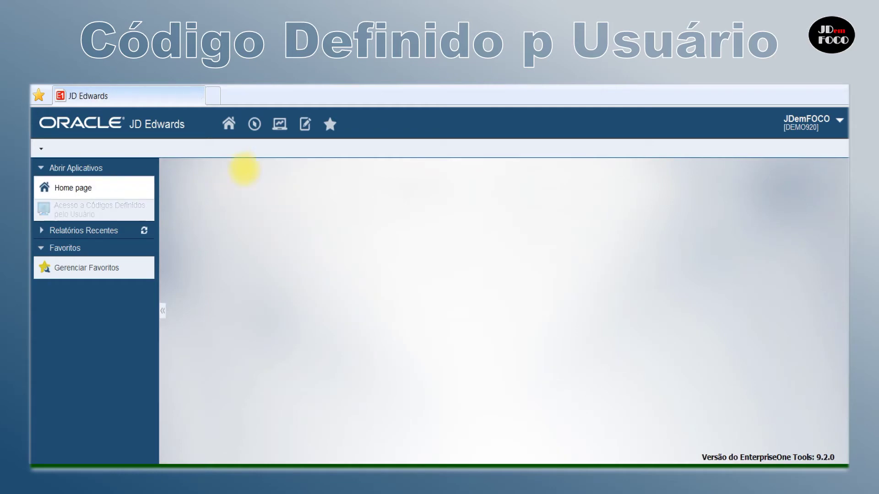
left_click(254, 123)
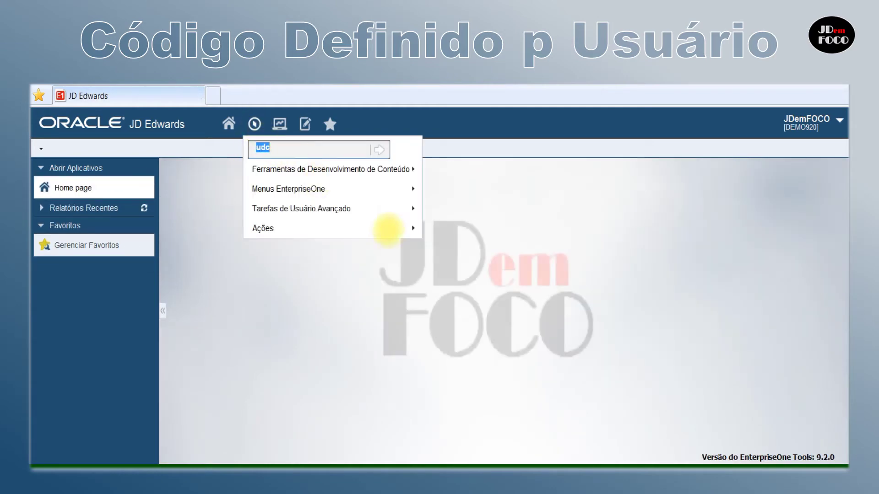
type("P0004A")
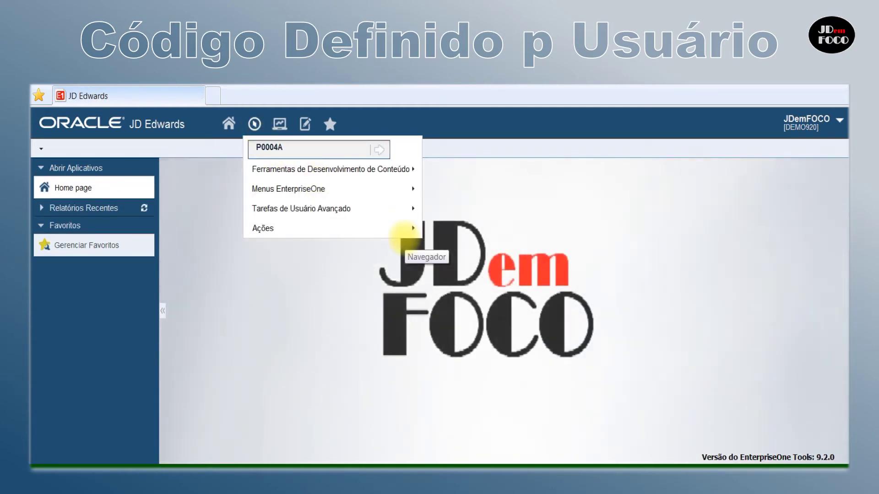
key("Return")
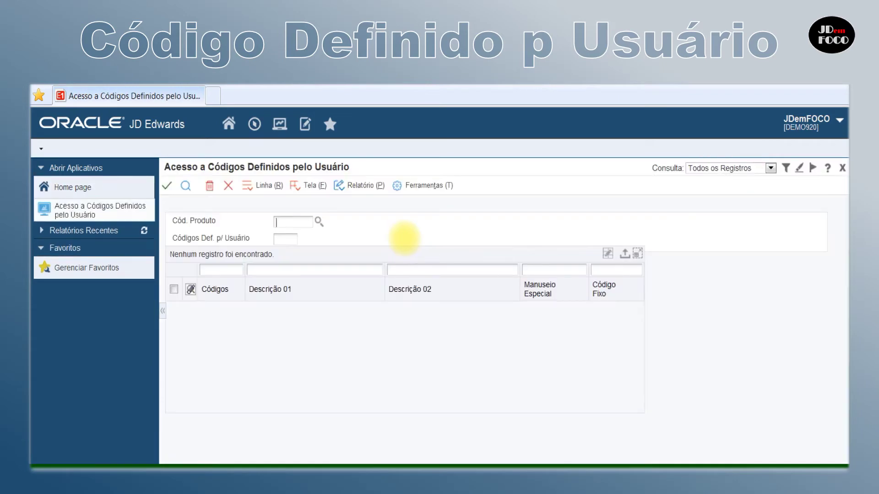
- Close the current form and open Revisão do Cadastro Geral under Sistemas Básicos, Cadastro Geral, Processamento Diário
left_click(228, 186)
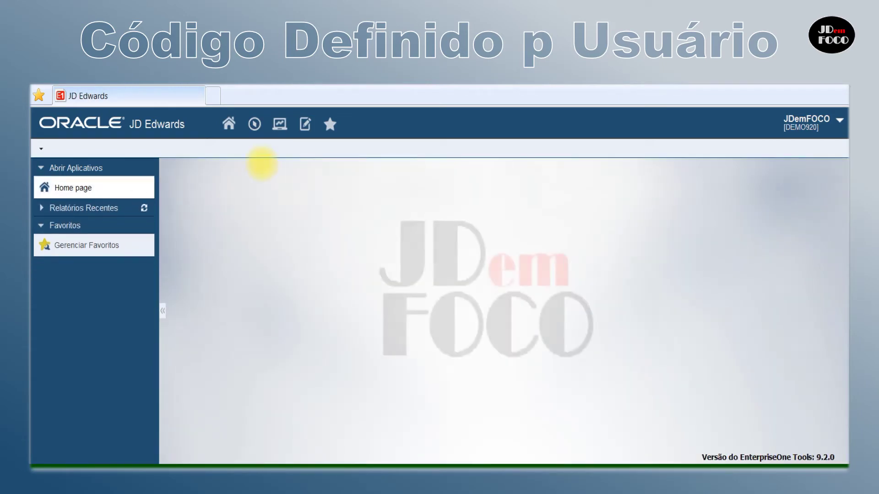
left_click(254, 124)
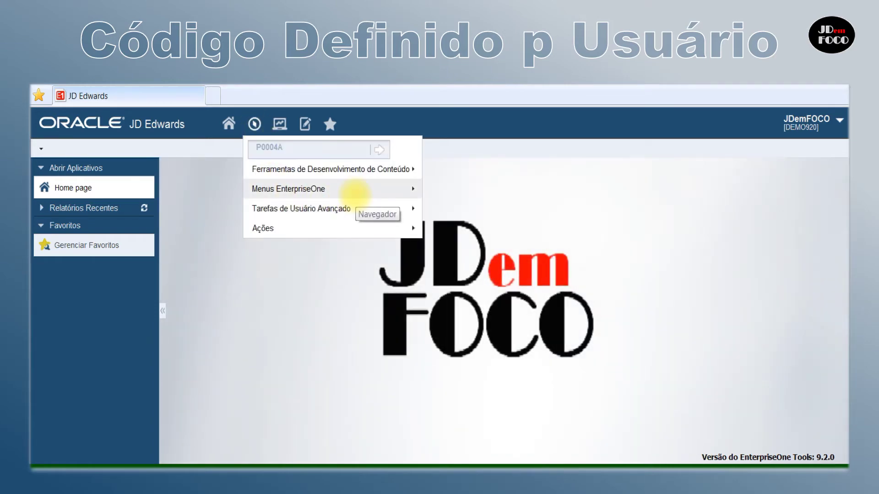
left_click(354, 193)
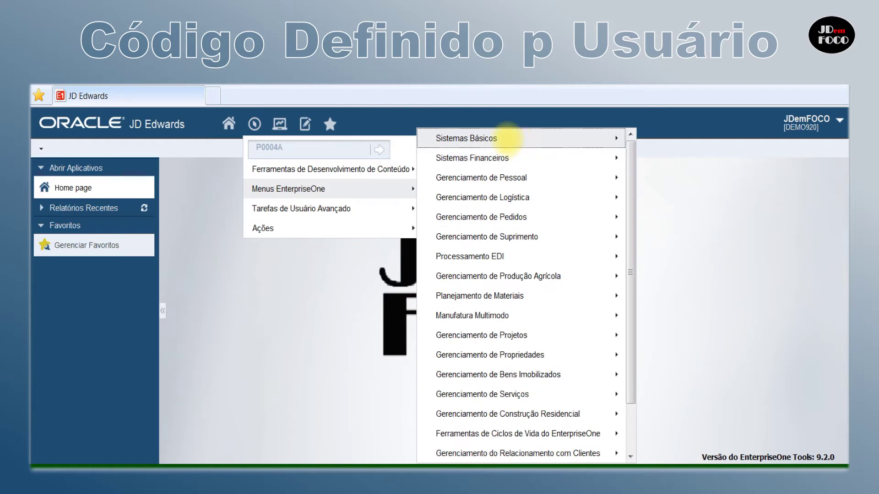
left_click(505, 137)
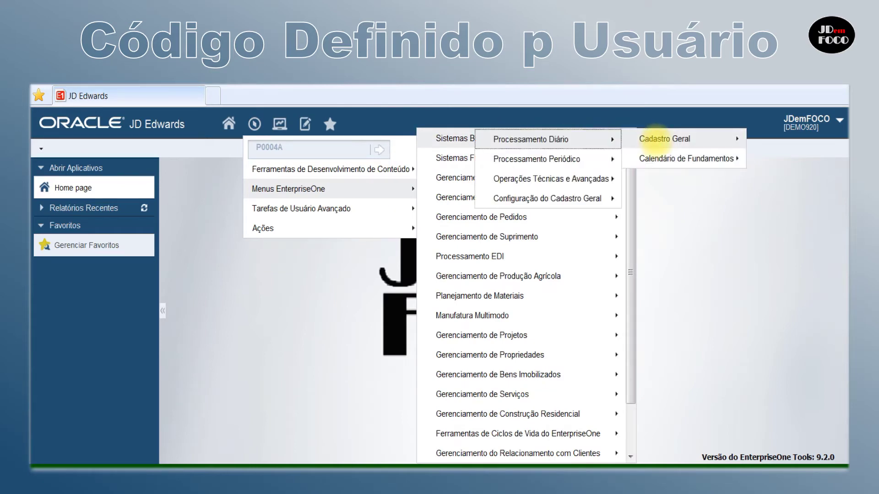
left_click(554, 138)
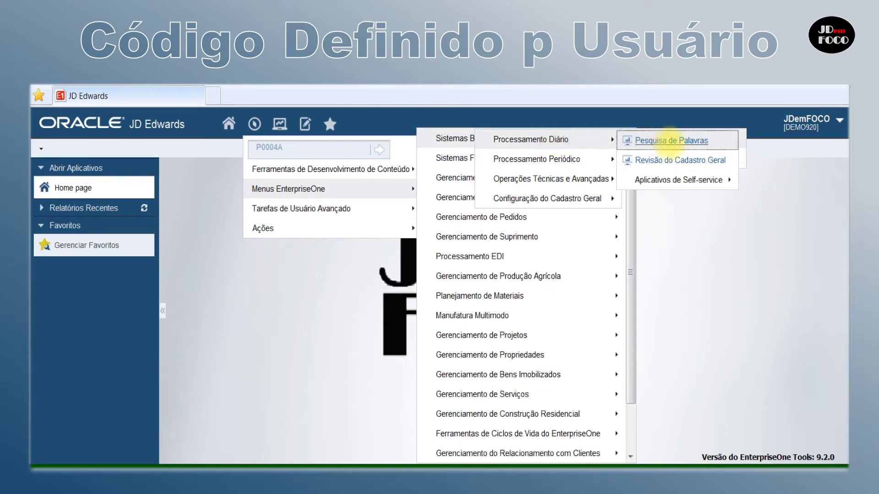
left_click(671, 161)
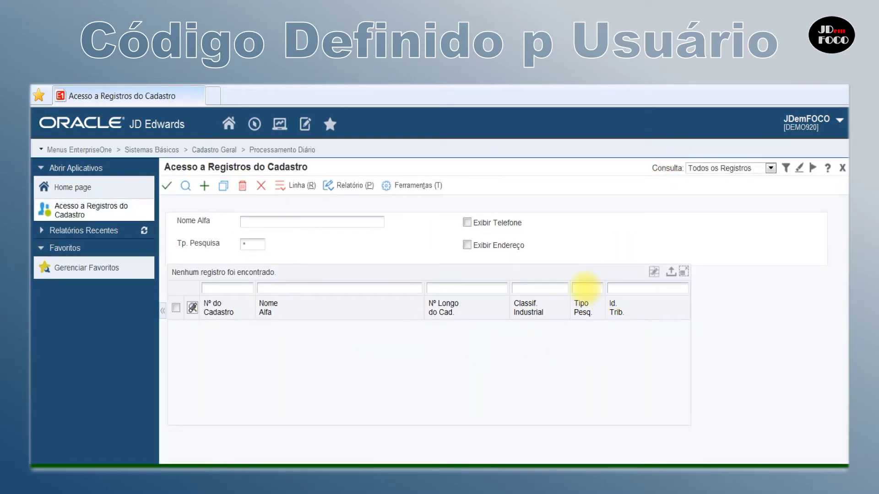
- Look up the values for the Tipo Pesq. filter and open the Revisões form for user-defined codes 01/ST
left_click(587, 286)
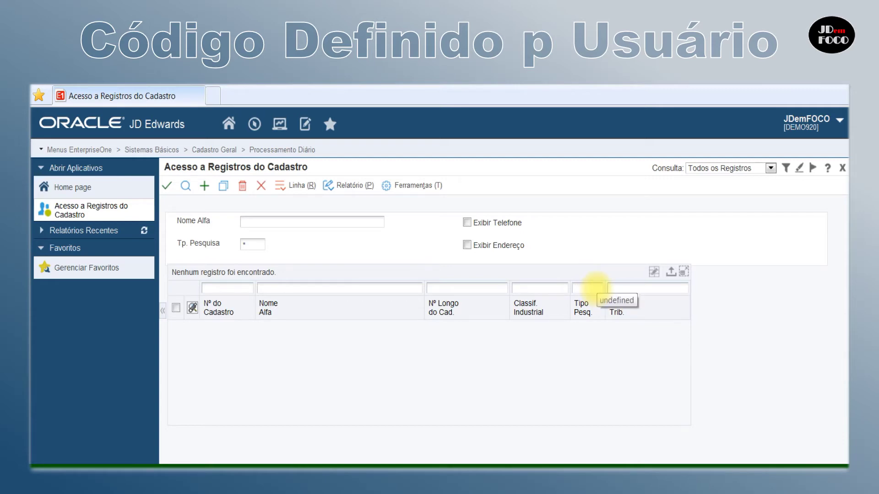
left_click(594, 287)
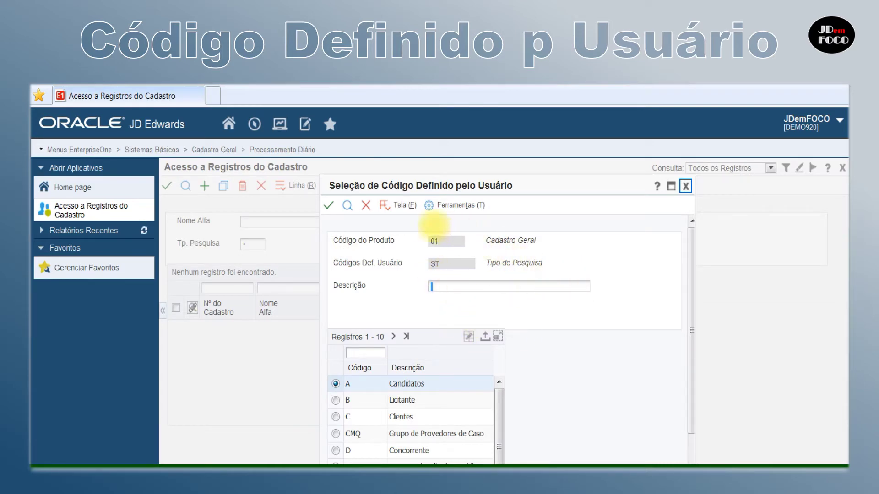
left_click(399, 205)
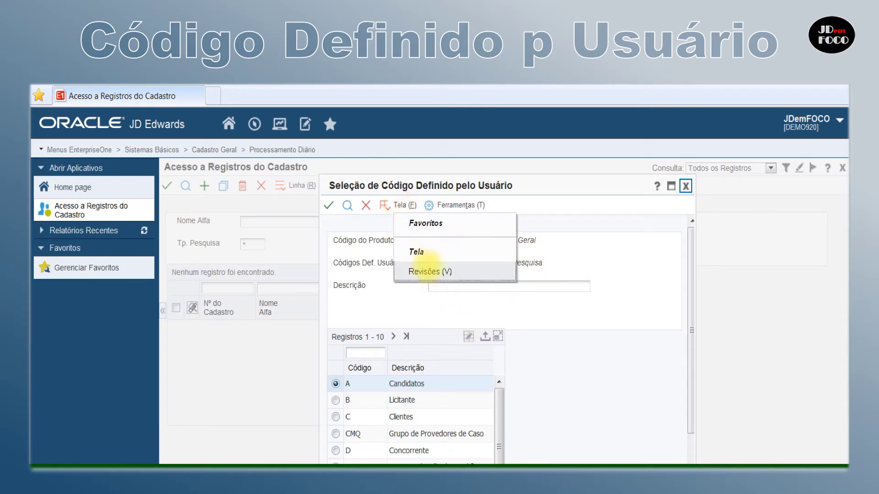
left_click(429, 272)
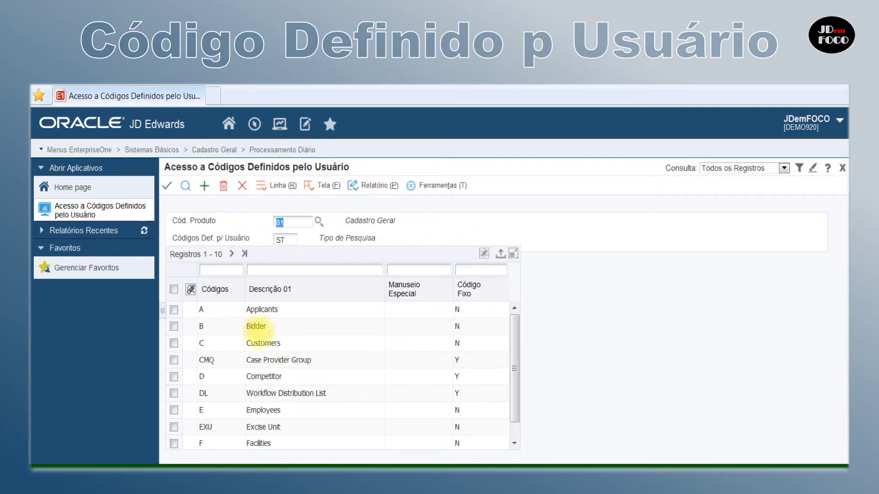
- Check the application ID of the opened Acesso a Códigos Definidos pelo Usuário form in its About information
left_click(828, 168)
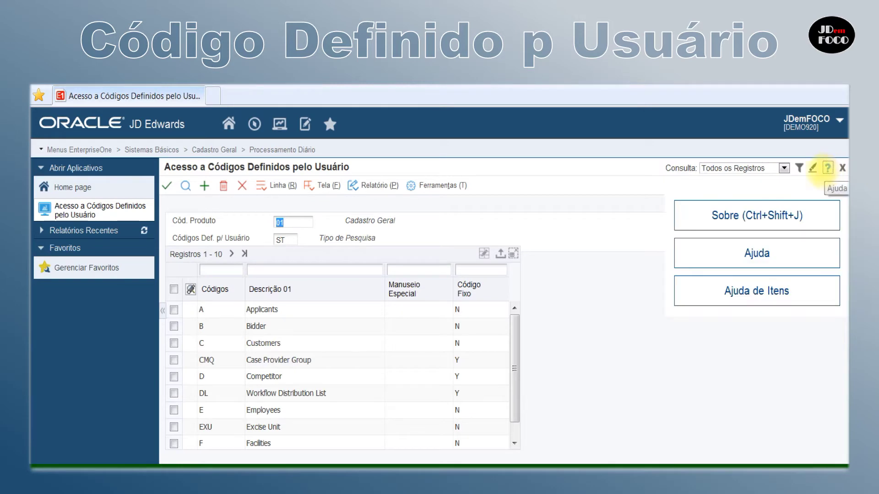
left_click(748, 215)
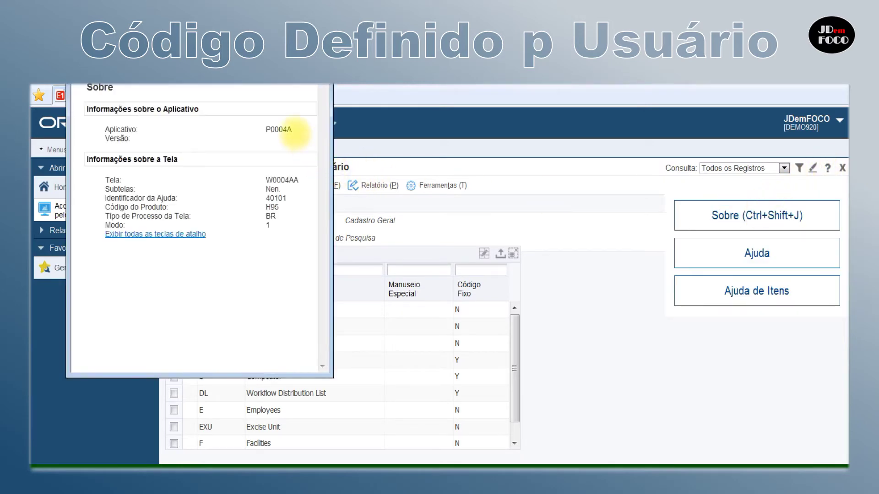
double_click(279, 129)
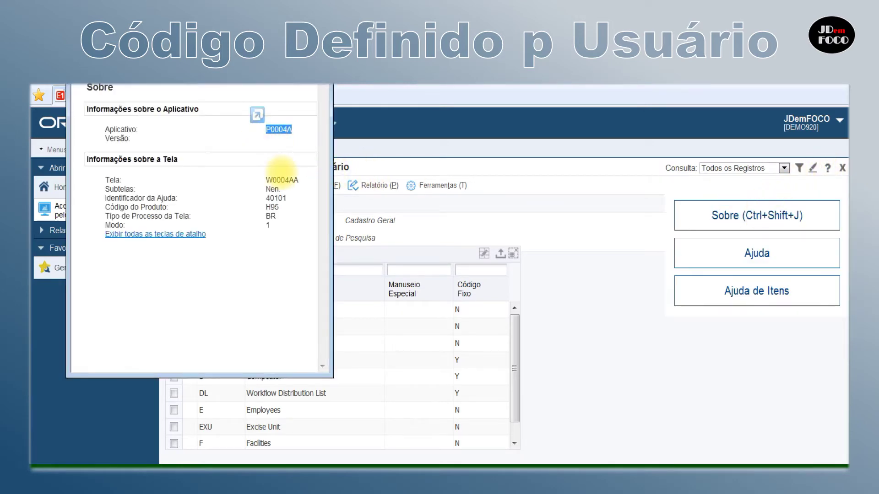
key("Escape")
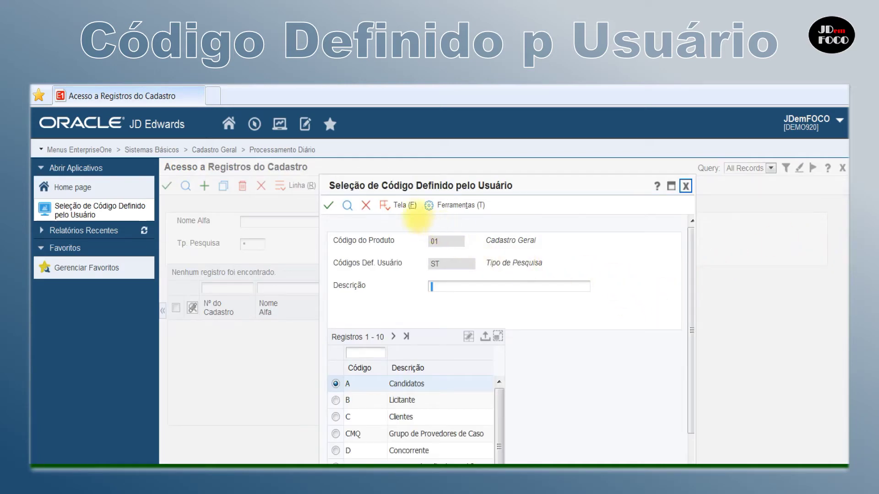
- Reopen the Revisões form for the search type codes and look up product code 01 in the Cód. Produto value list
left_click(399, 205)
left_click(425, 271)
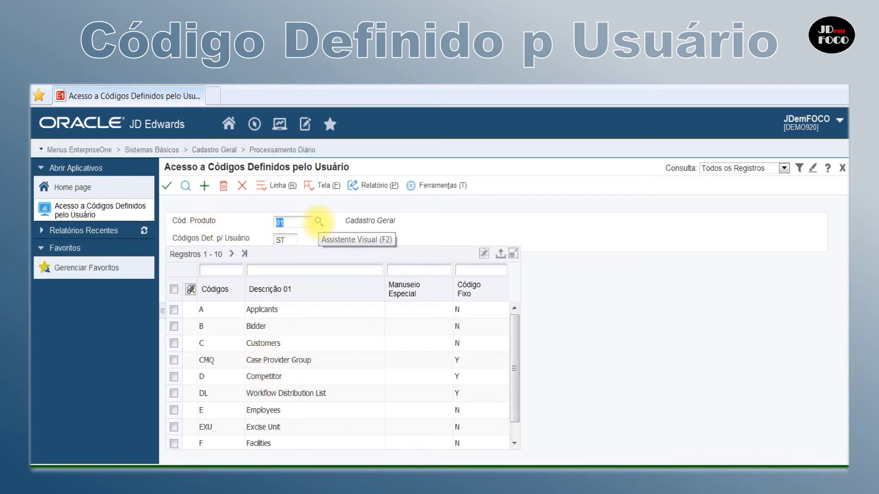
left_click(318, 222)
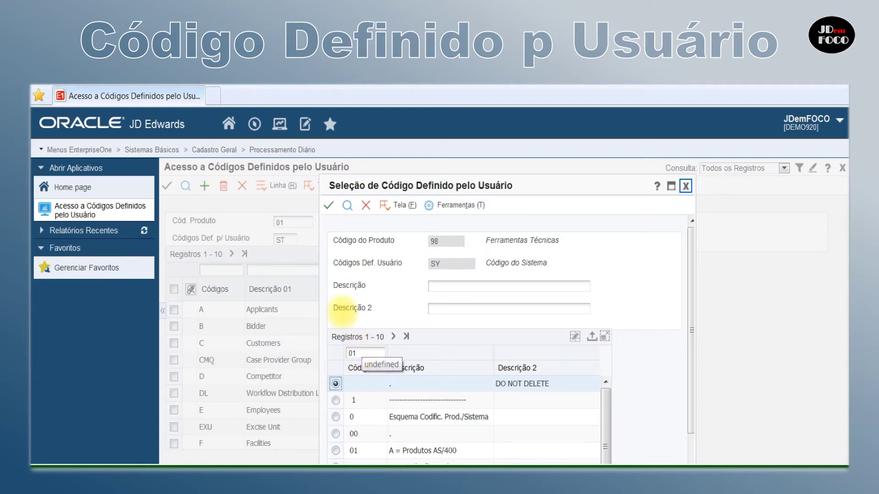
left_click(347, 205)
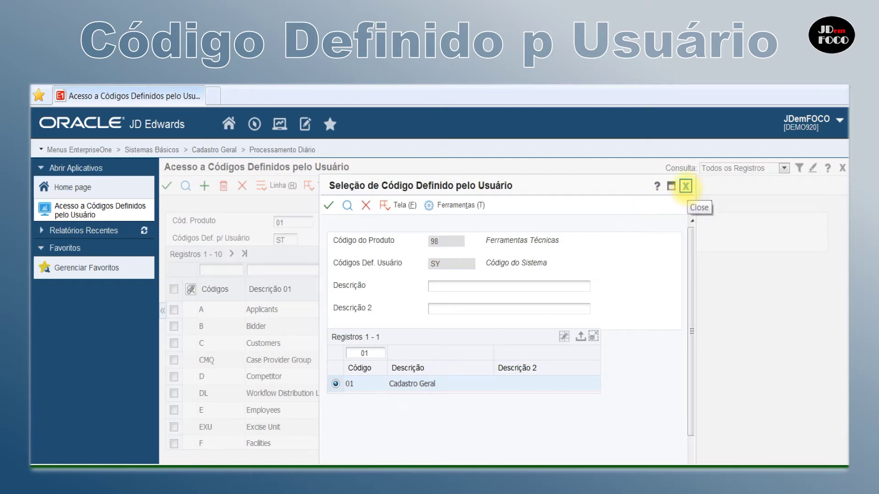
left_click(685, 185)
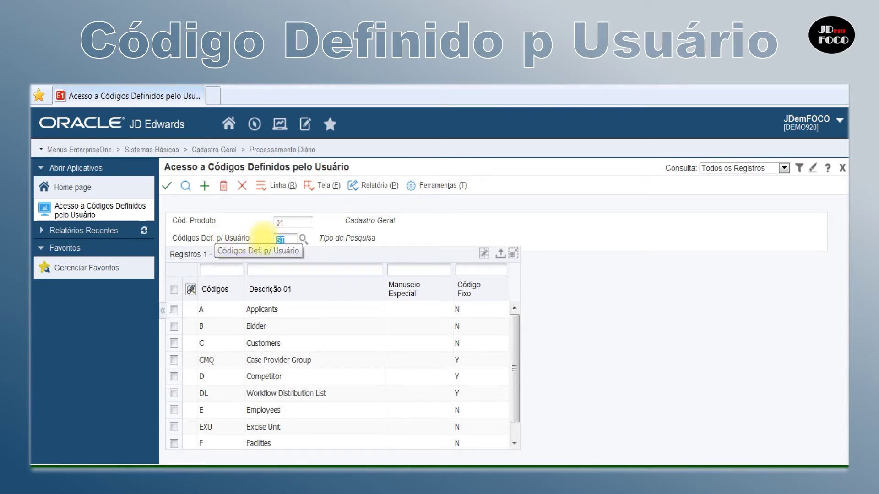
- Browse the user-defined code types of product codes 00, 09 and 12, and close the lookup without choosing one
left_click(302, 239)
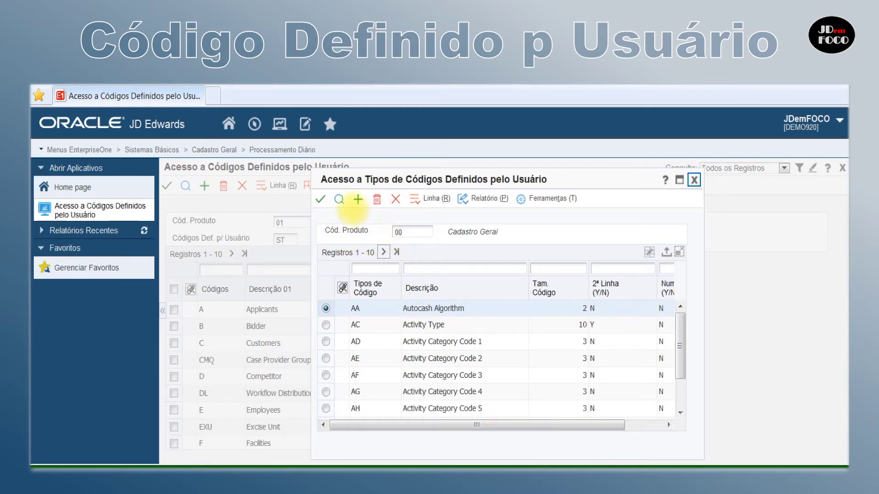
left_click(339, 199)
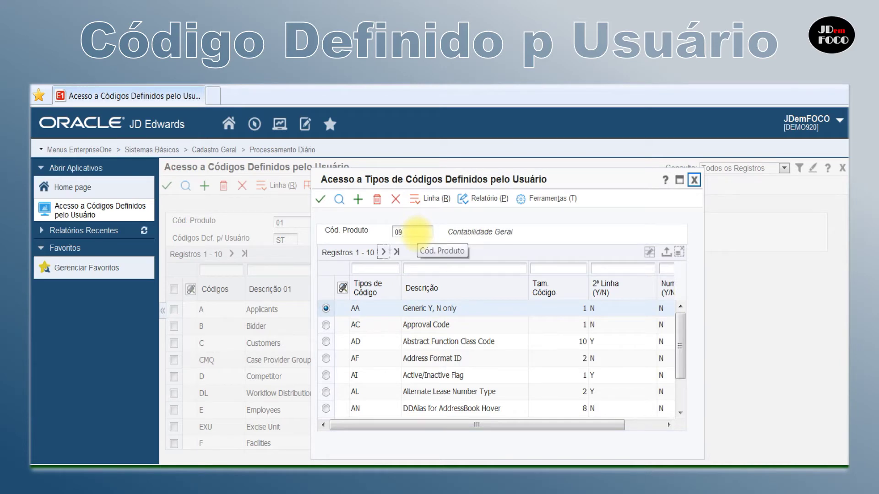
left_click(339, 199)
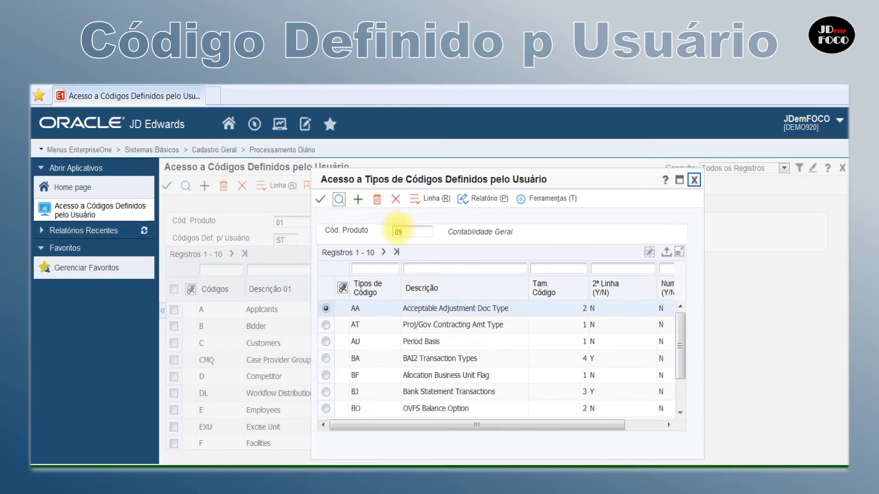
double_click(402, 231)
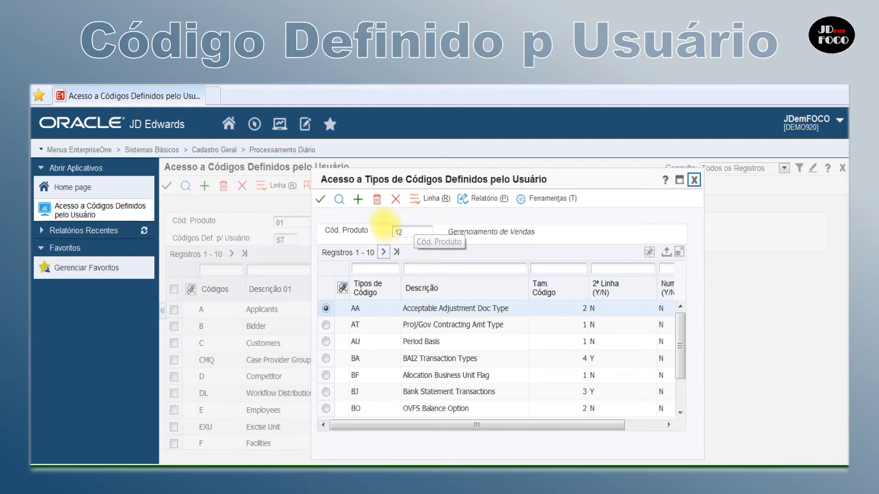
left_click(339, 198)
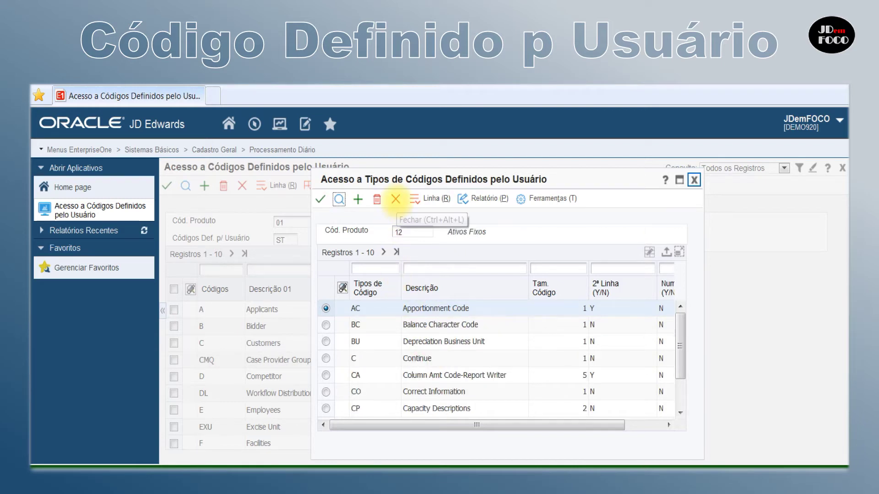
left_click(396, 198)
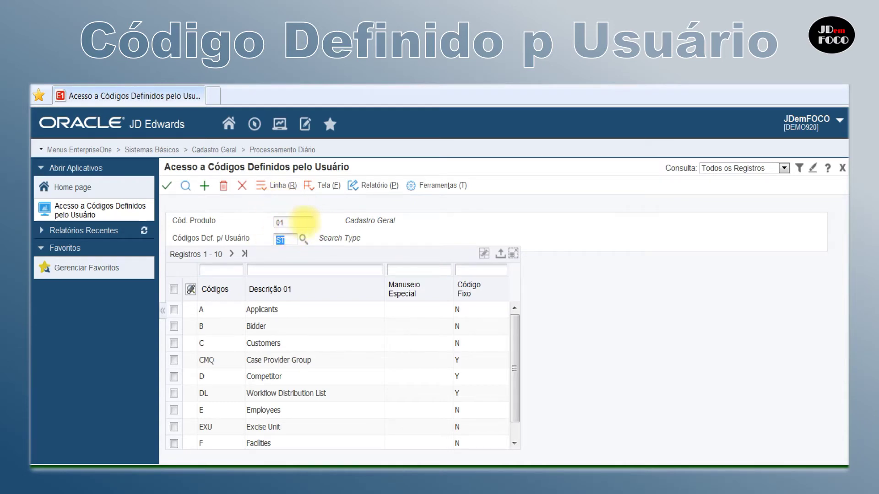
- Set Cód. Produto to 59 and open the lookup of its user-defined code types
left_click(291, 220)
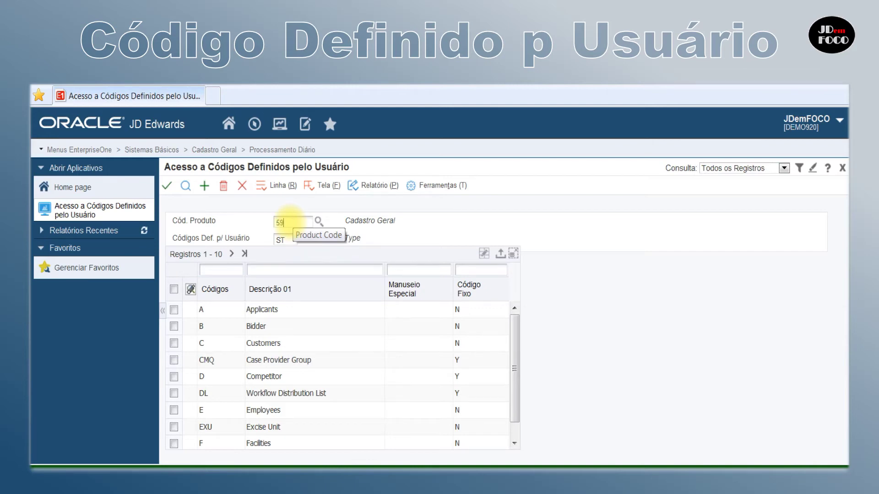
key("Tab")
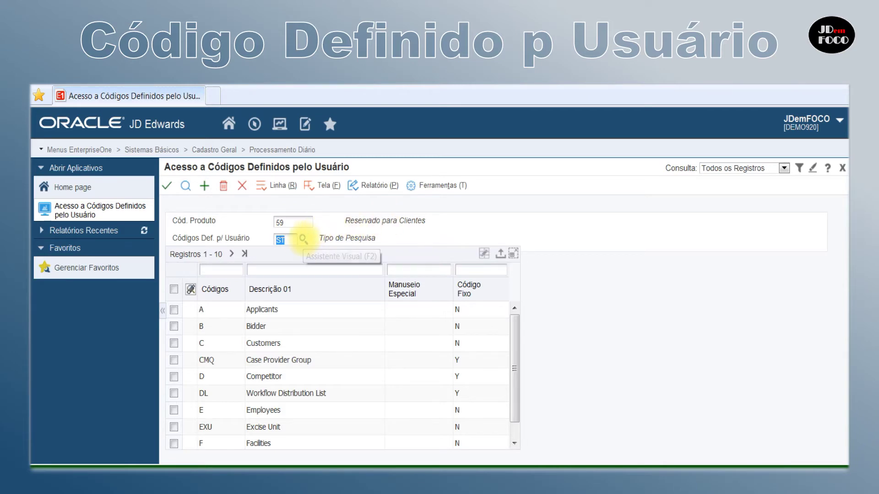
left_click(302, 238)
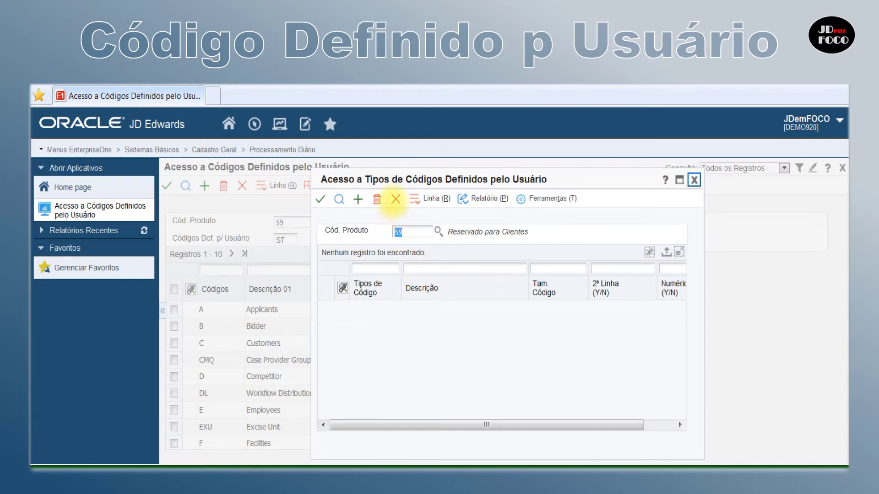
- Leave the product code 59 lookup, reopen the Revisões form and list the codes of product code 00, code type DT
left_click(395, 200)
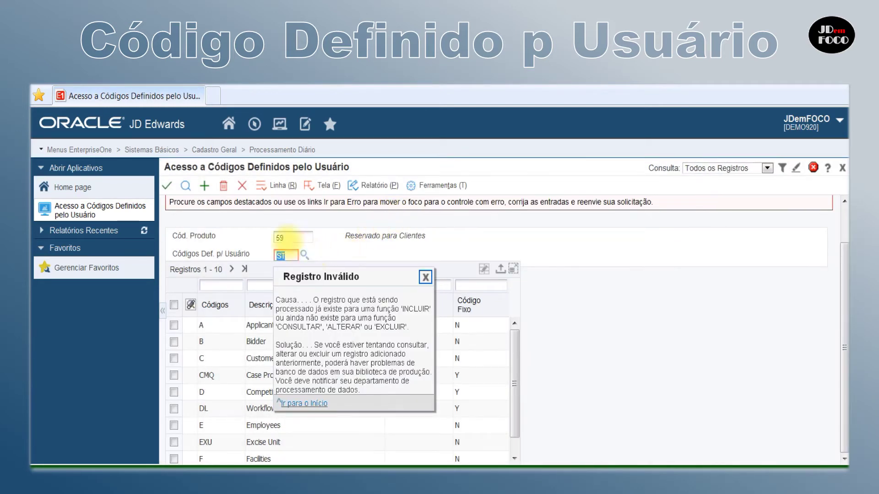
left_click(242, 185)
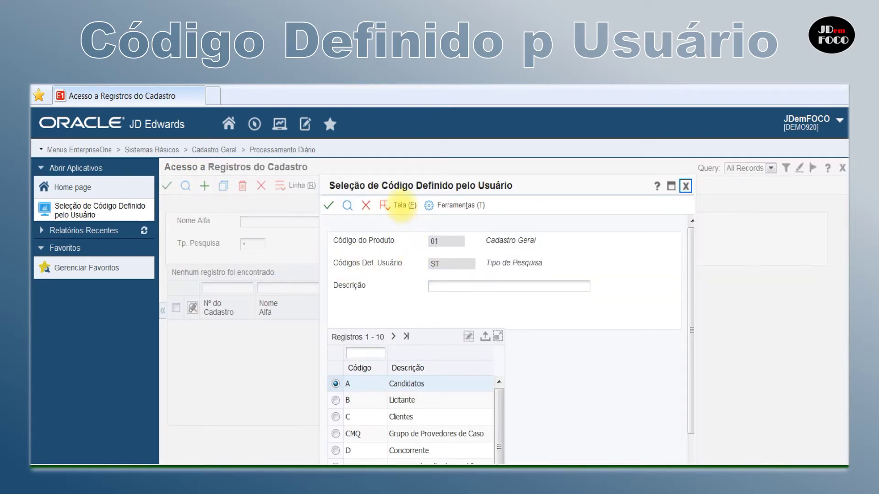
left_click(401, 205)
left_click(428, 271)
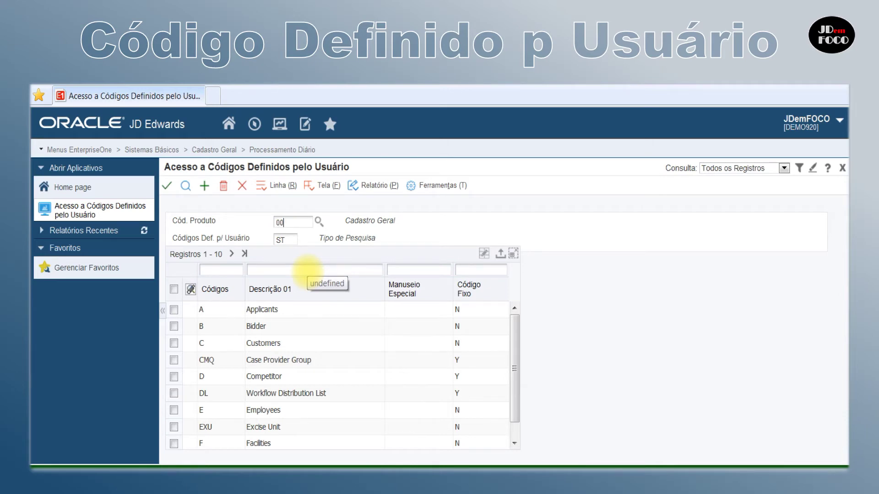
type("t")
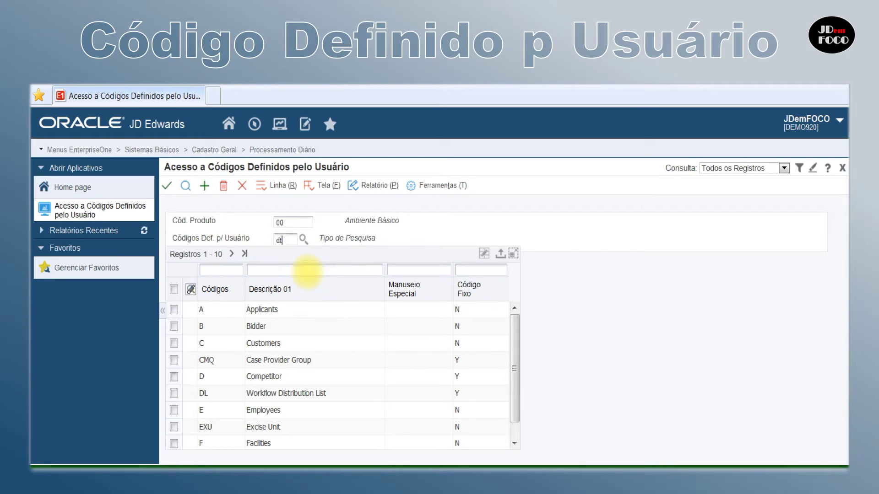
key("Tab")
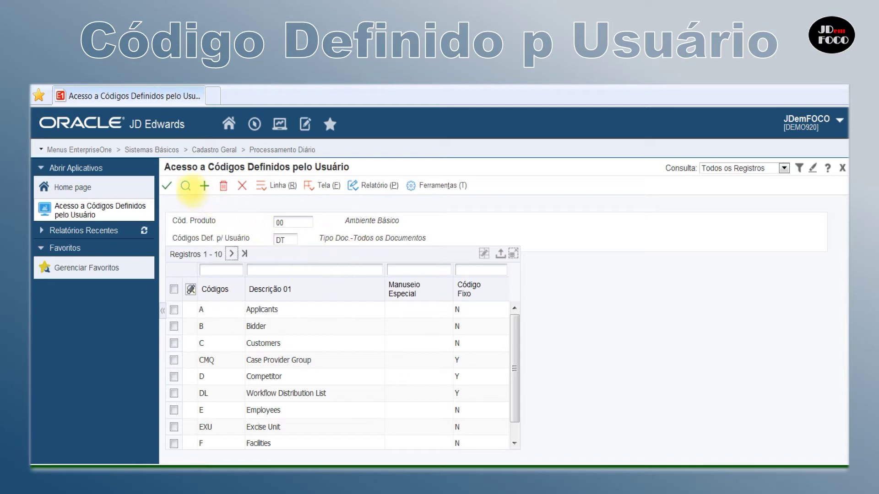
left_click(186, 185)
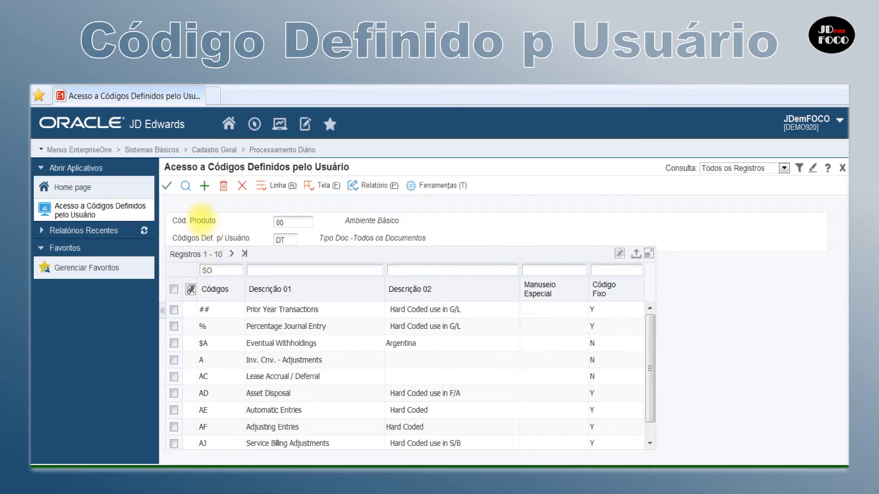
- Filter the document type codes by SO, WO and JE, one after another
left_click(185, 185)
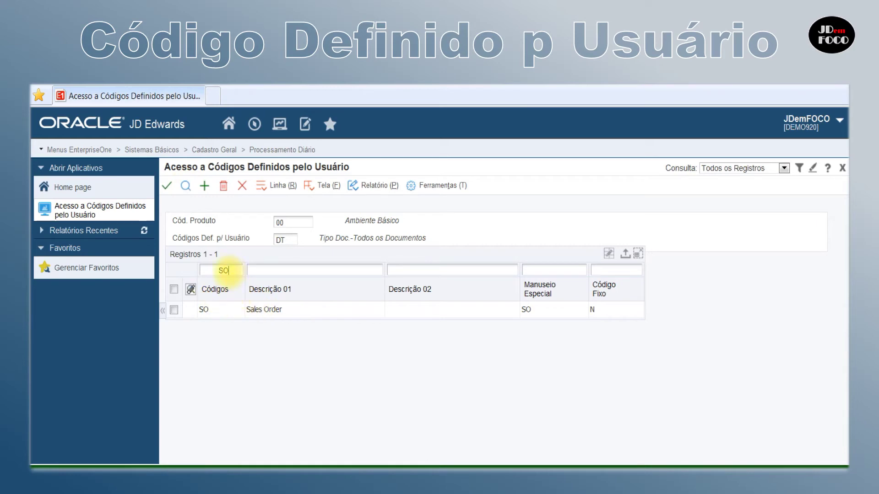
double_click(222, 271)
type("W")
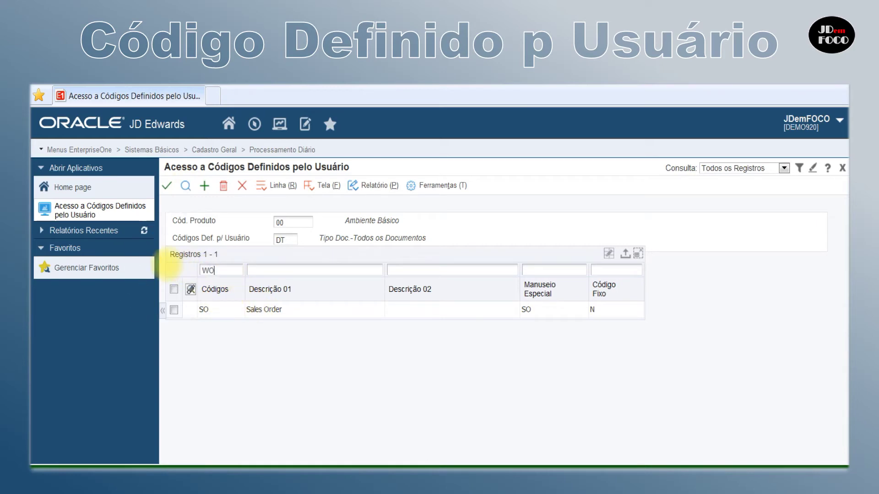
left_click(185, 186)
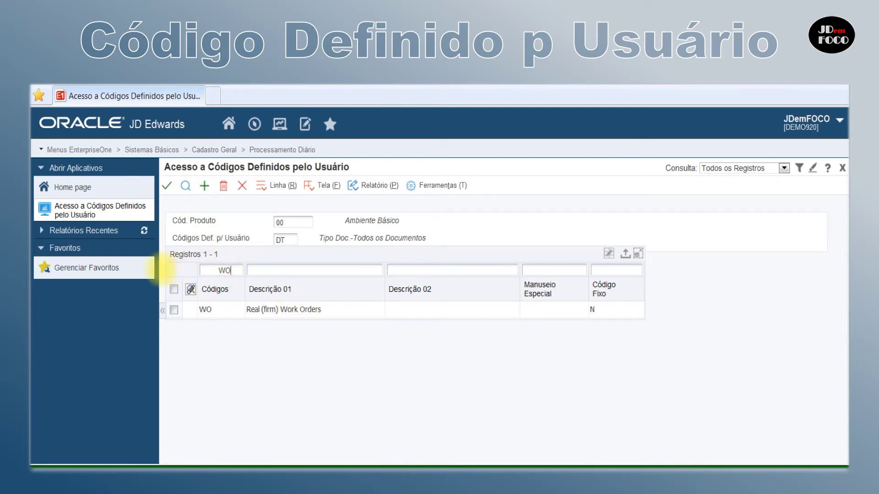
double_click(224, 270)
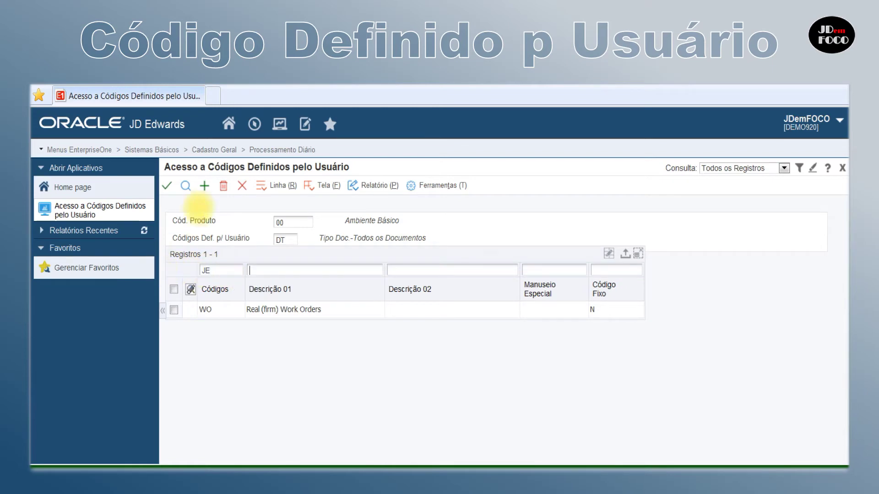
left_click(185, 186)
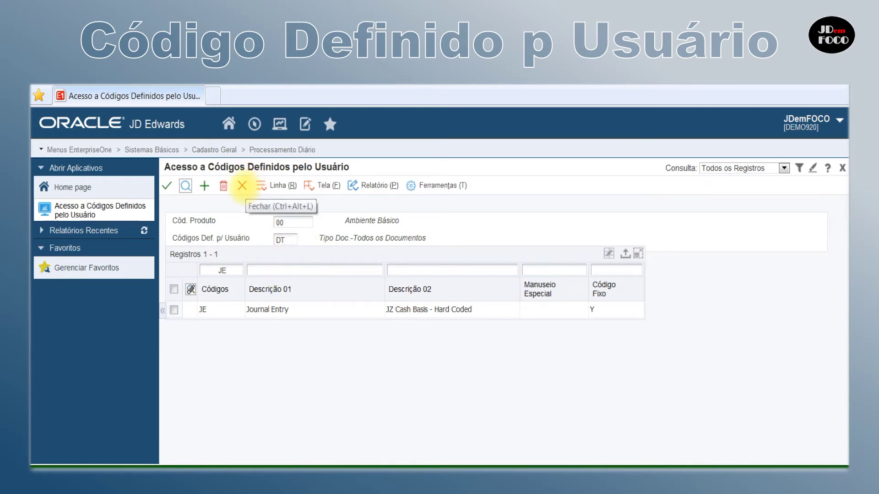
- Return to Acesso a Registros do Cadastro and find the records with Tipo Pesq. E, picked from its value list
left_click(242, 185)
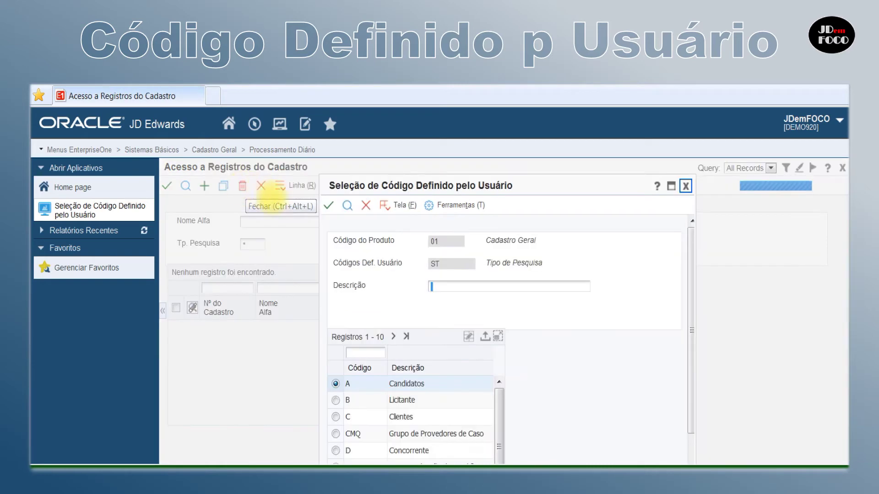
left_click(364, 203)
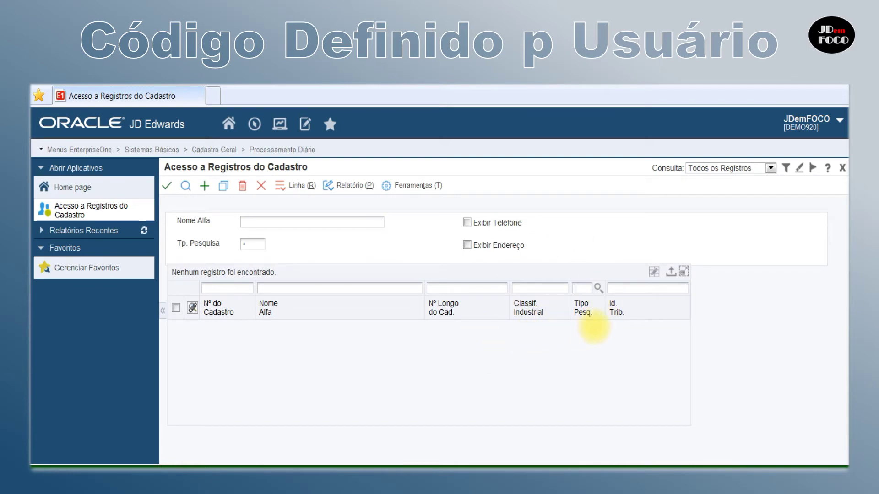
key("Tab")
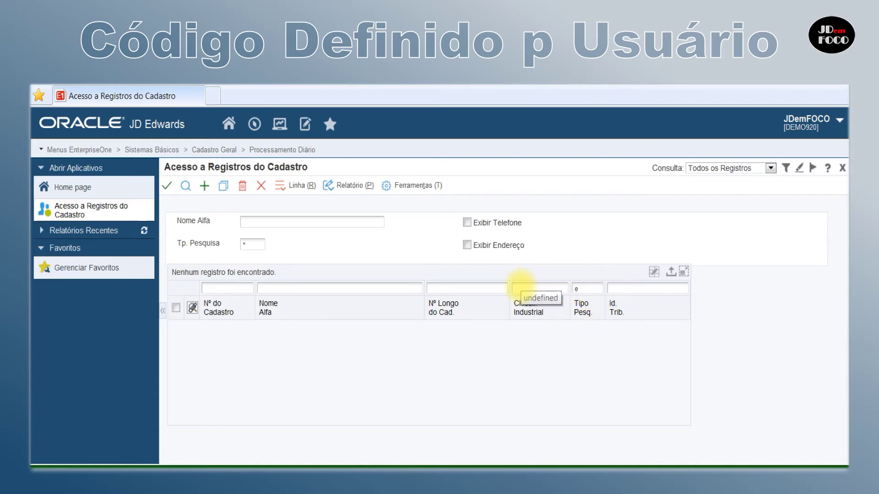
key("Return")
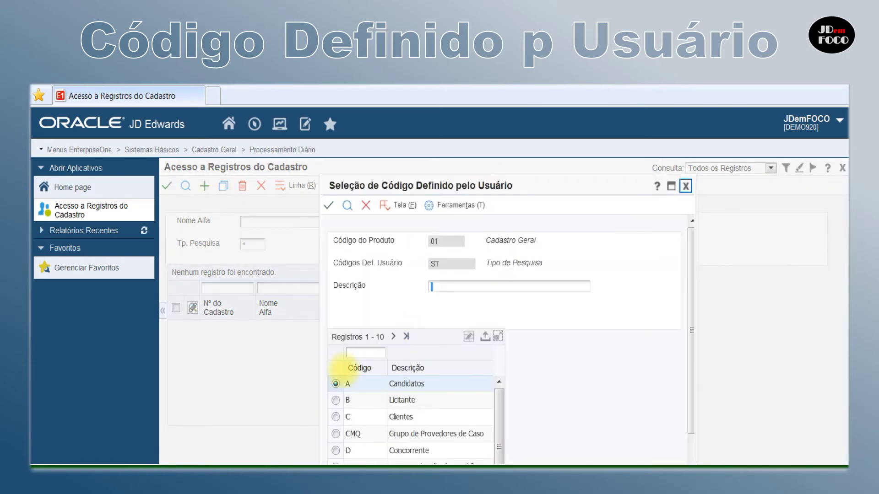
type("E")
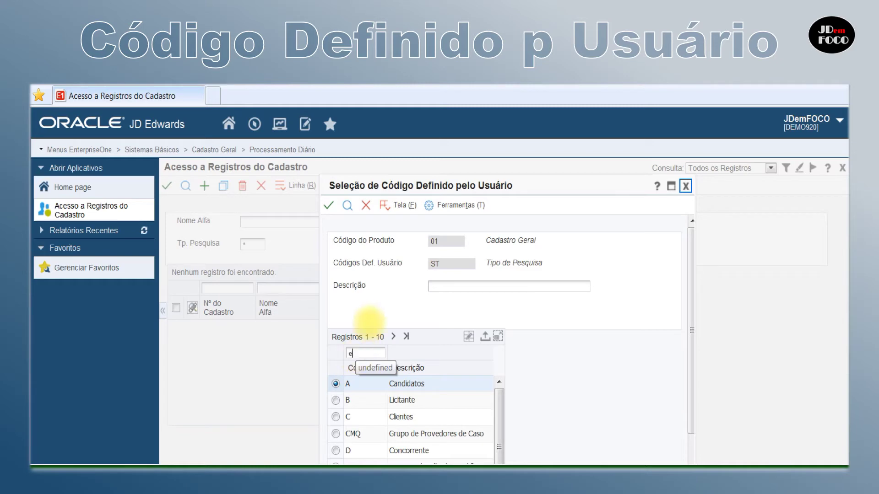
left_click(347, 205)
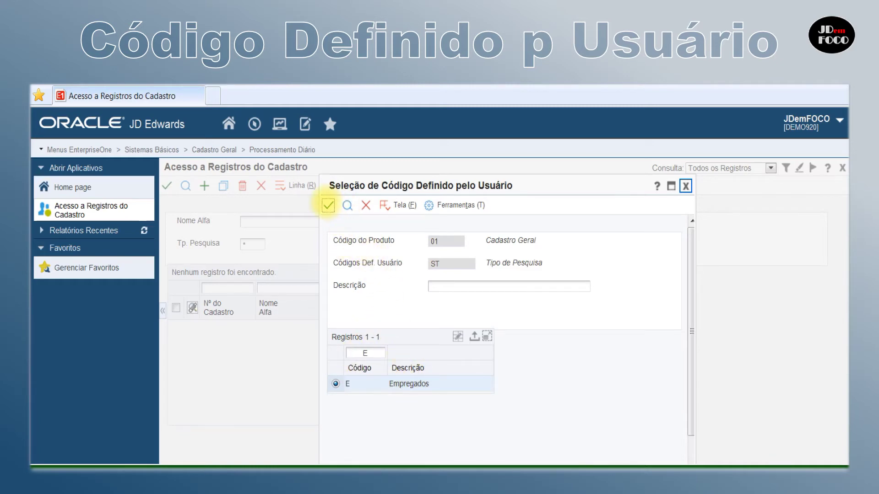
left_click(328, 205)
left_click(185, 185)
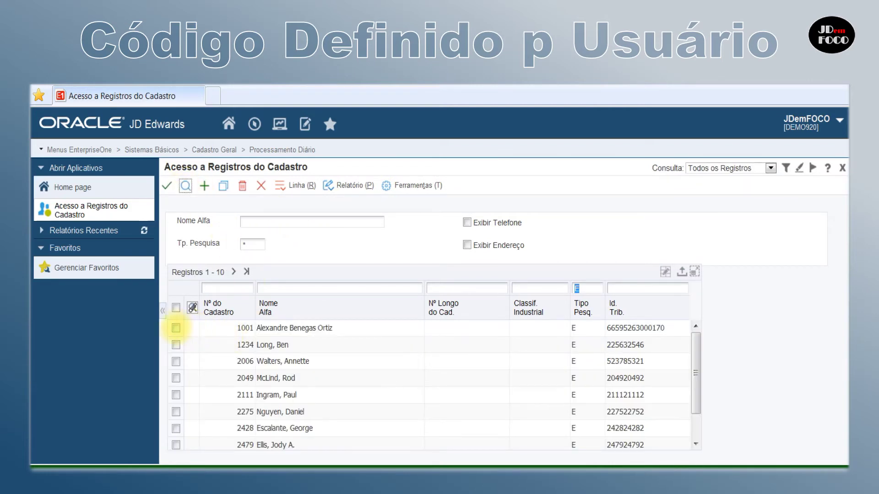
- Open the first employee record in the results and go through its correspondence and additional data up to Adicional 2
left_click(176, 328)
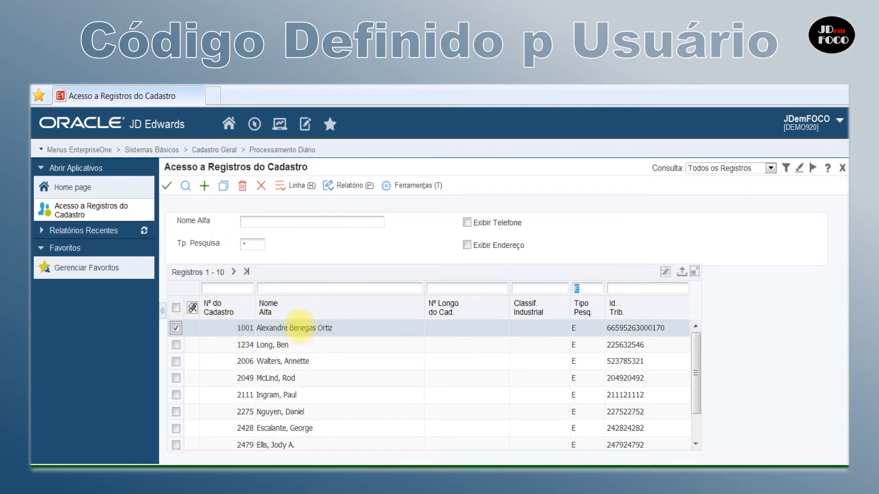
left_click(166, 185)
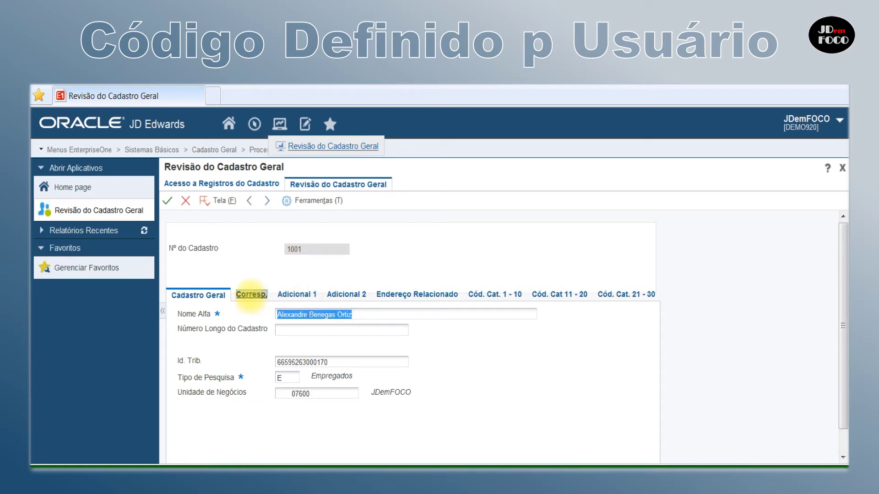
left_click(251, 295)
left_click(296, 293)
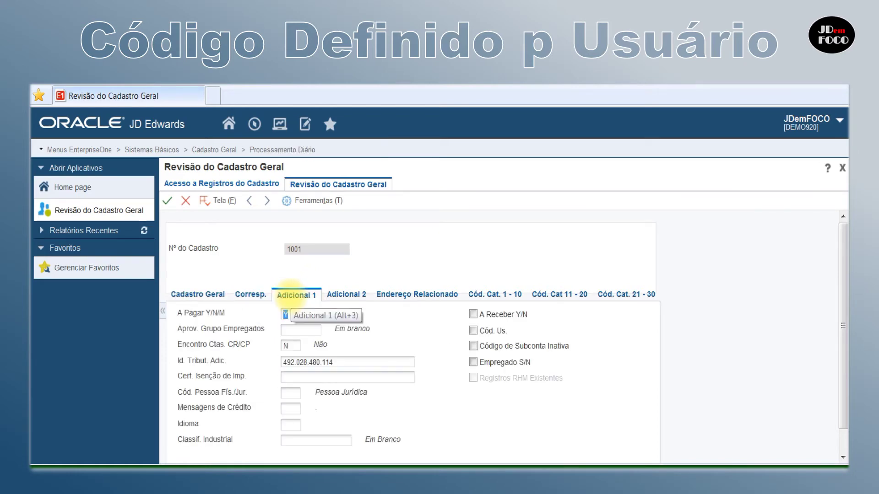
left_click(351, 293)
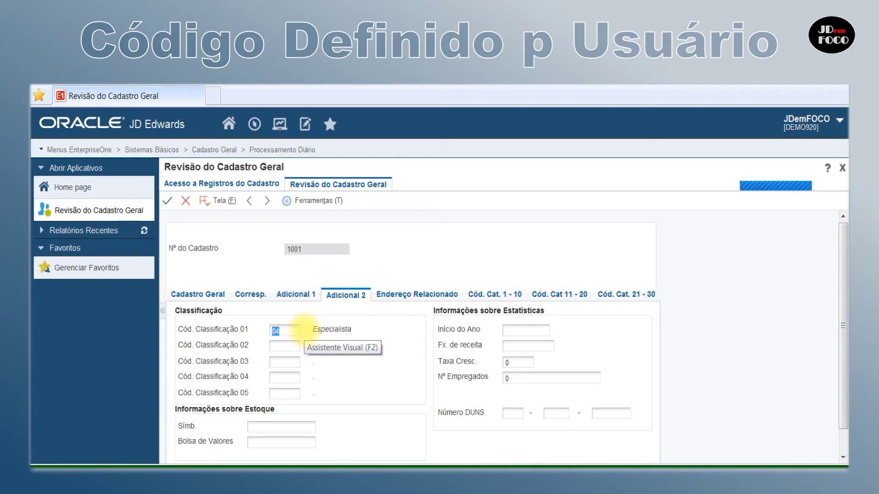
- Look up code 04 in the Cód. Classificação 01 value list, clear that field in the record, save and return to the list
left_click(302, 329)
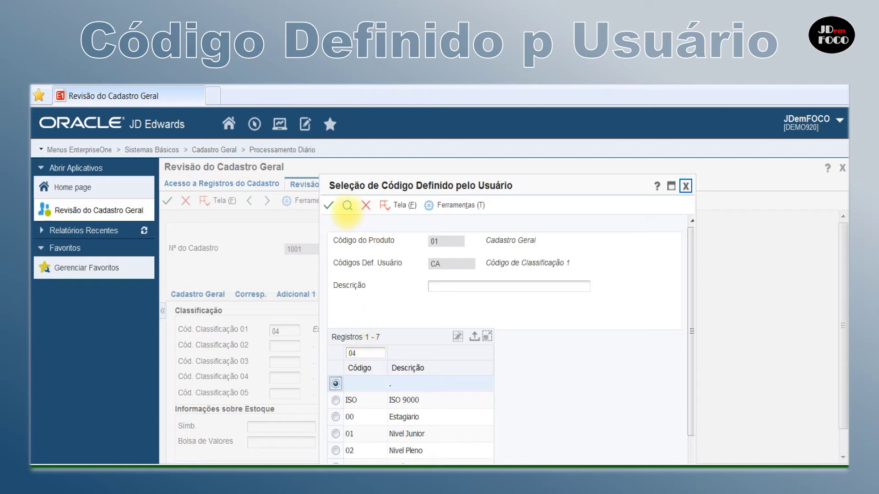
left_click(347, 205)
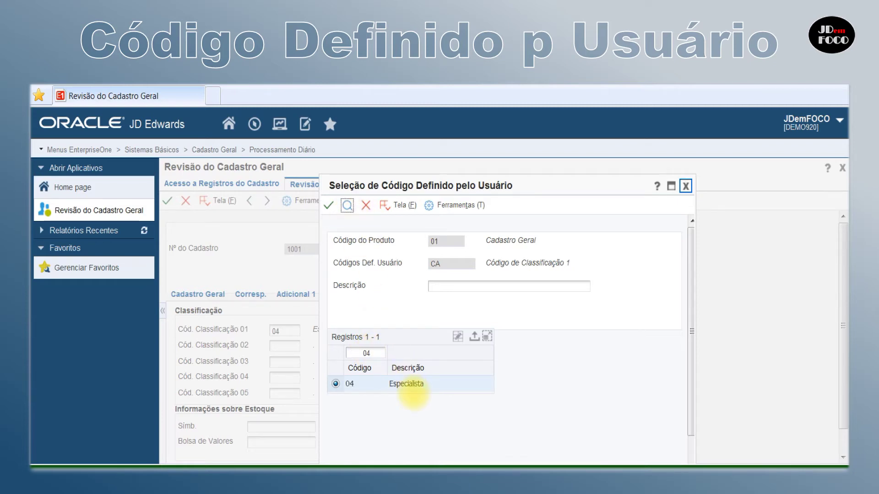
left_click(366, 205)
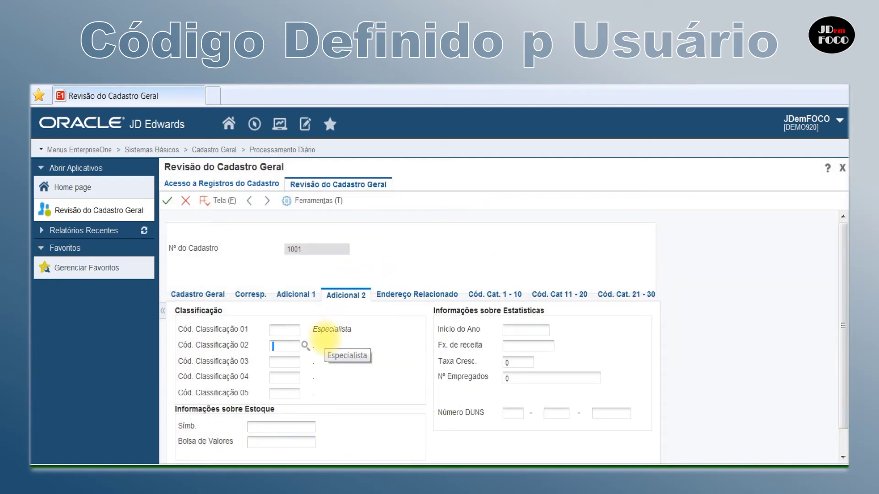
left_click(167, 200)
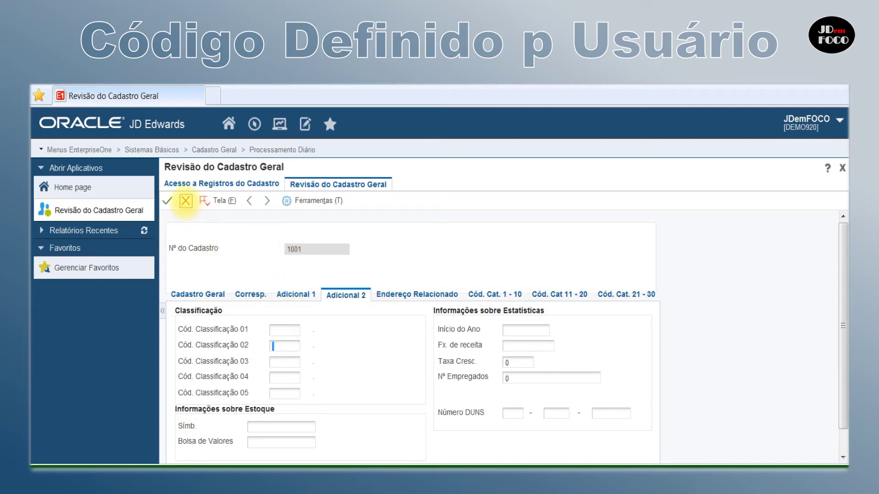
left_click(186, 200)
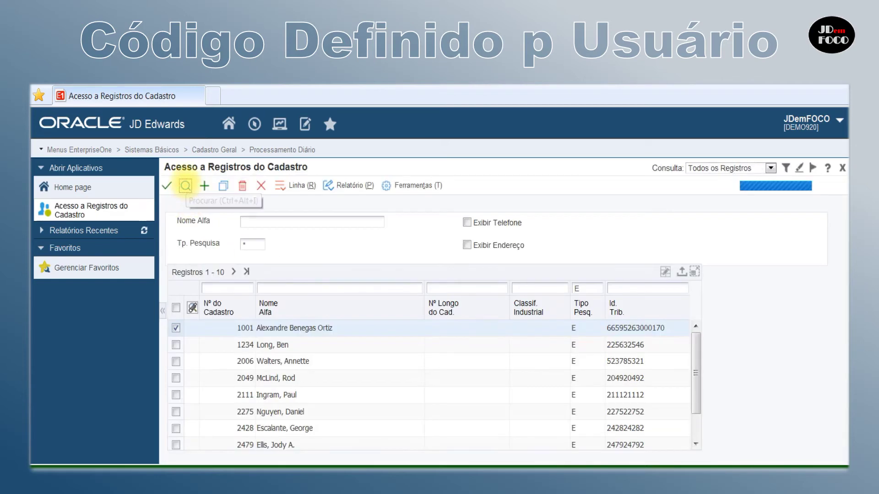
- Reopen the same employee record and bring up the value list of Cód. Classificação 01 in Adicional 2
left_click(176, 328)
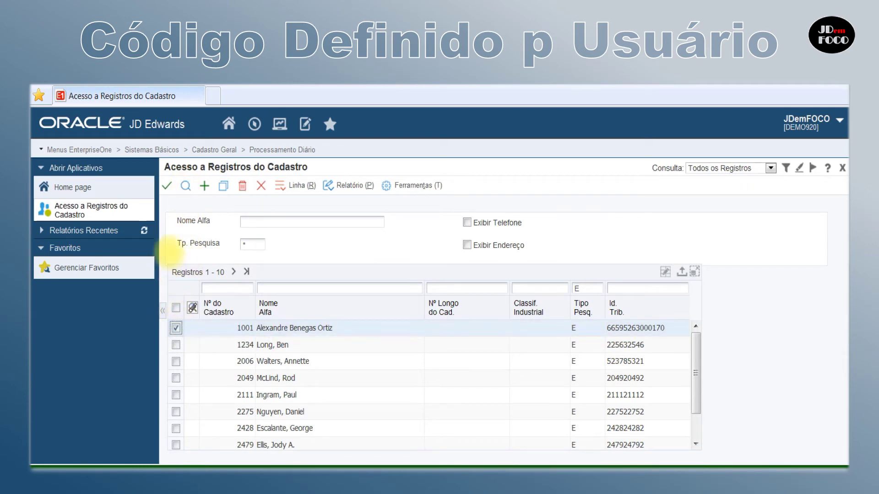
left_click(167, 185)
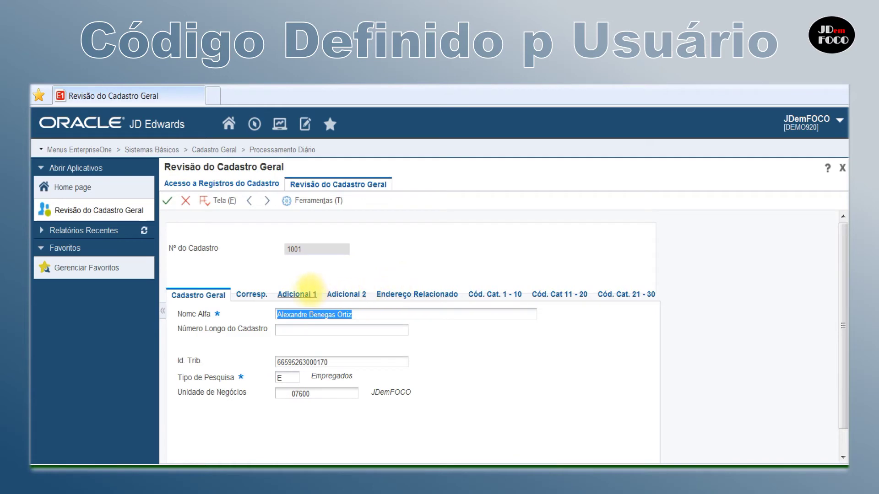
left_click(300, 287)
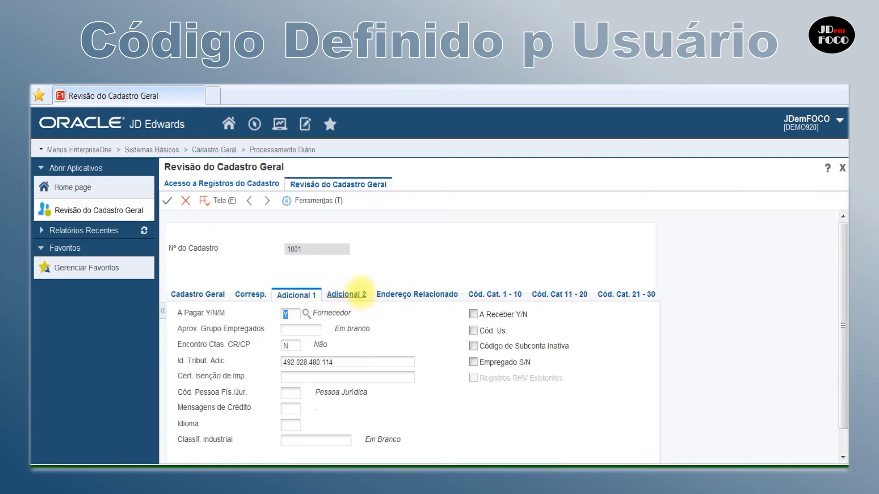
left_click(360, 288)
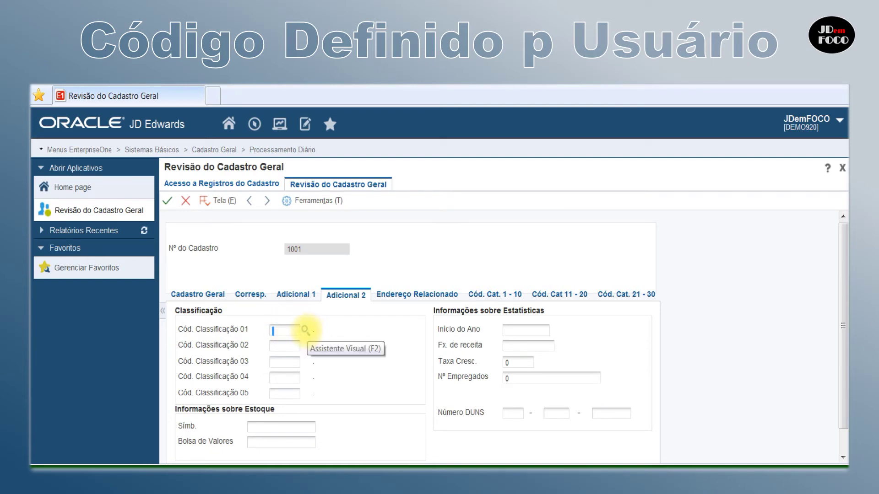
left_click(306, 329)
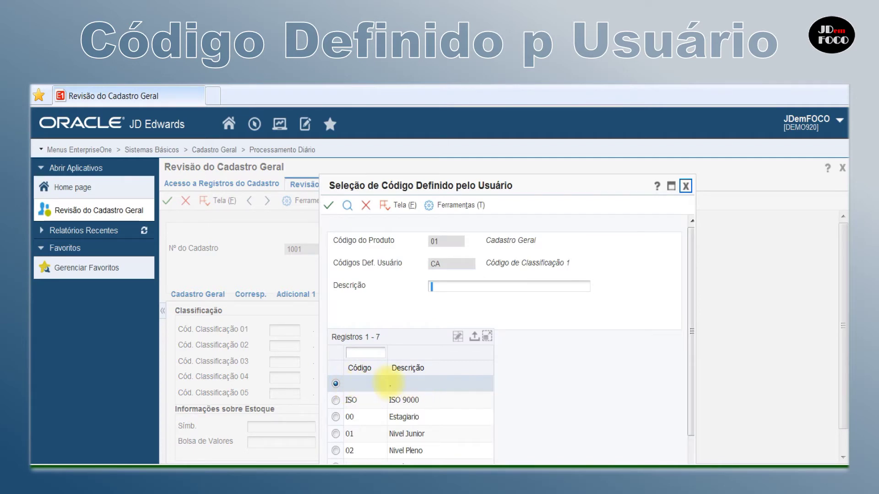
- Open the revisions of user-defined code table 01/CA, delete the blank code with description "." and refresh the code list
left_click(402, 204)
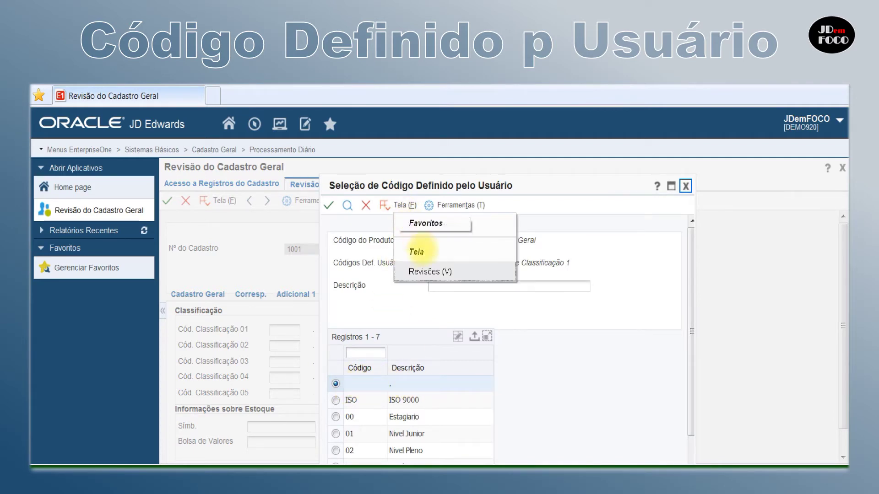
left_click(429, 271)
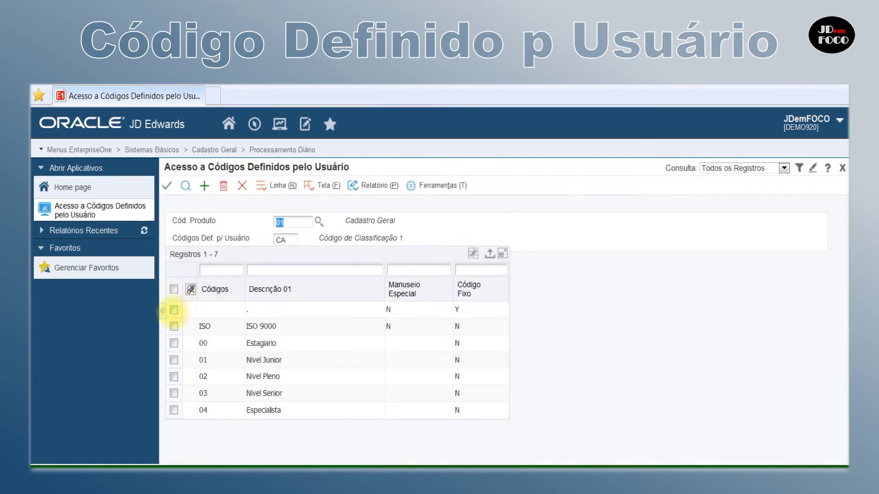
left_click(174, 310)
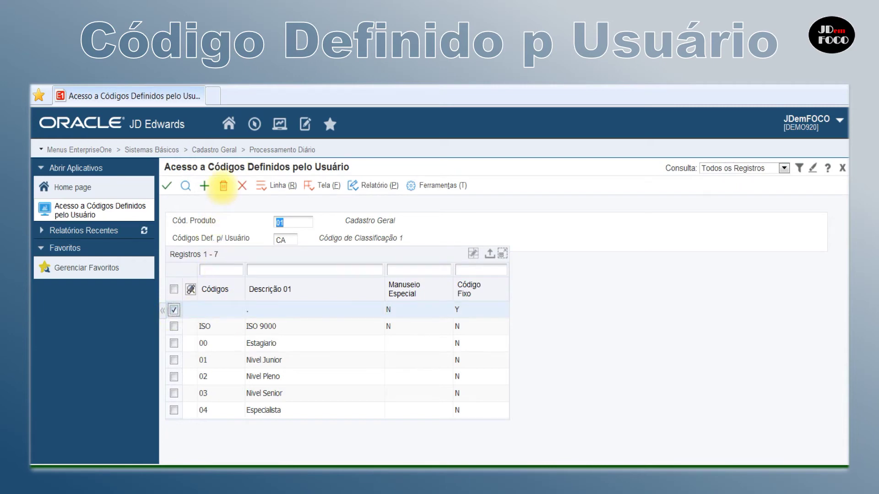
left_click(223, 186)
left_click(446, 308)
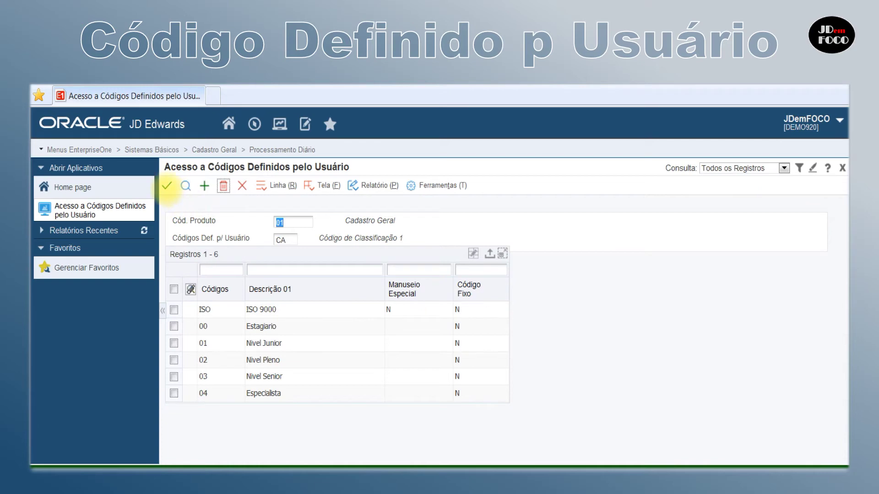
left_click(166, 186)
left_click(185, 186)
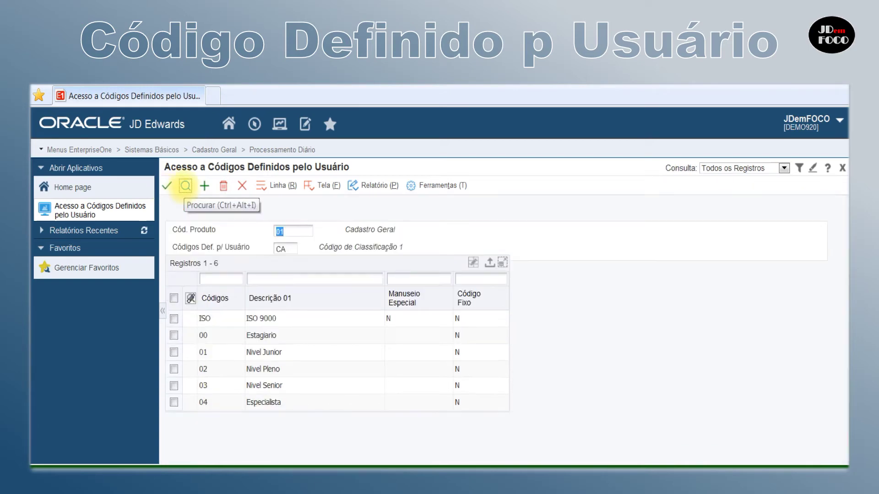
- Return to the value list, refresh and close it, and try to save the employee record with Cód. Classificação 01 blank
left_click(242, 186)
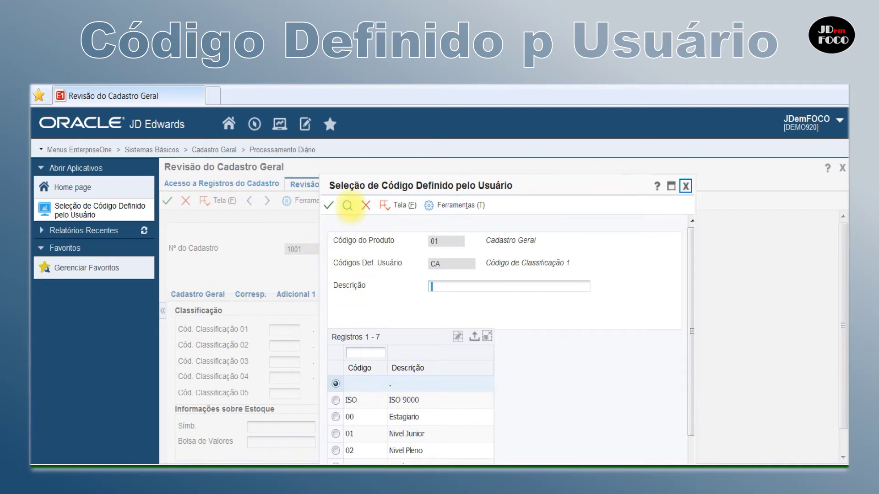
left_click(347, 205)
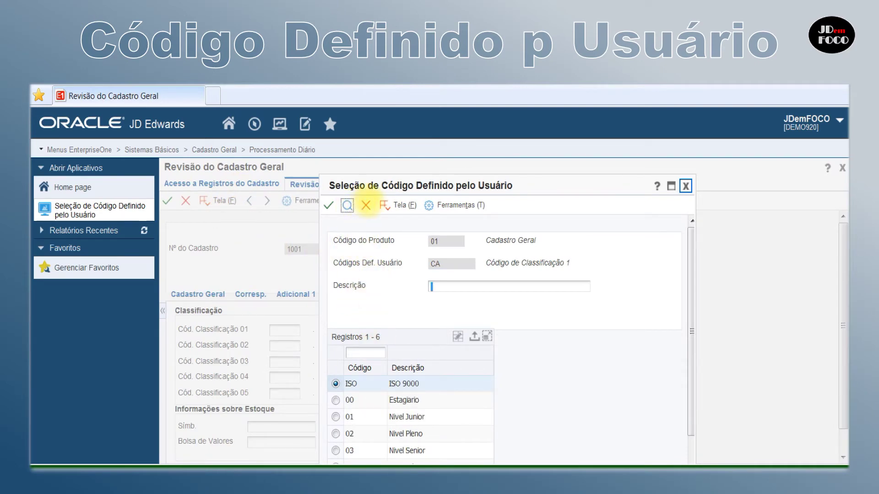
left_click(366, 205)
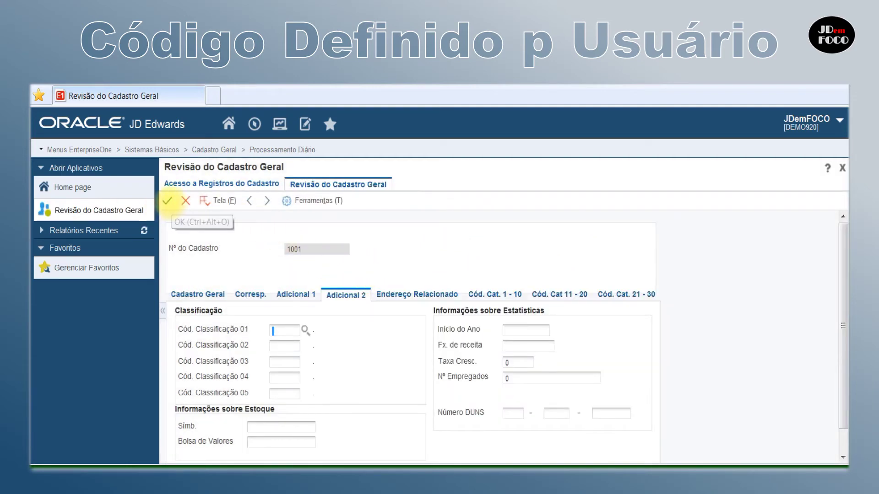
left_click(167, 201)
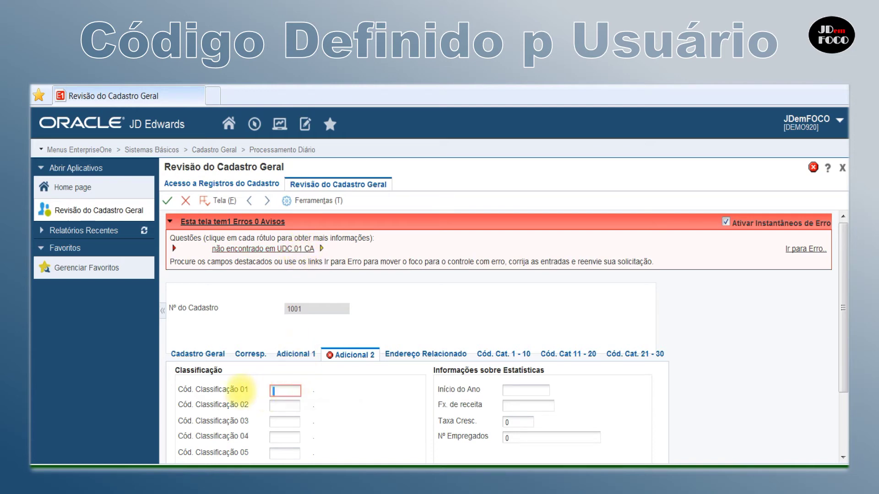
- Set Cód. Classificação 01 to 04 (Especialista) by filtering its value list, and save the employee record
left_click(280, 390)
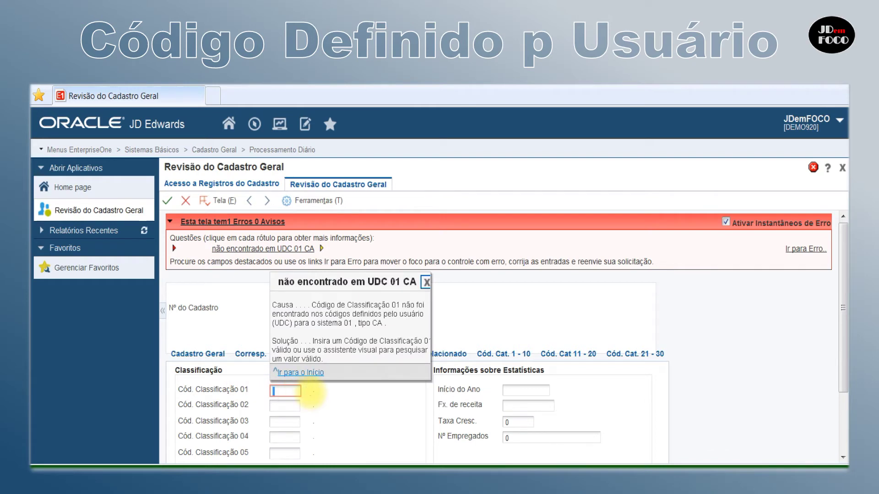
left_click(307, 390)
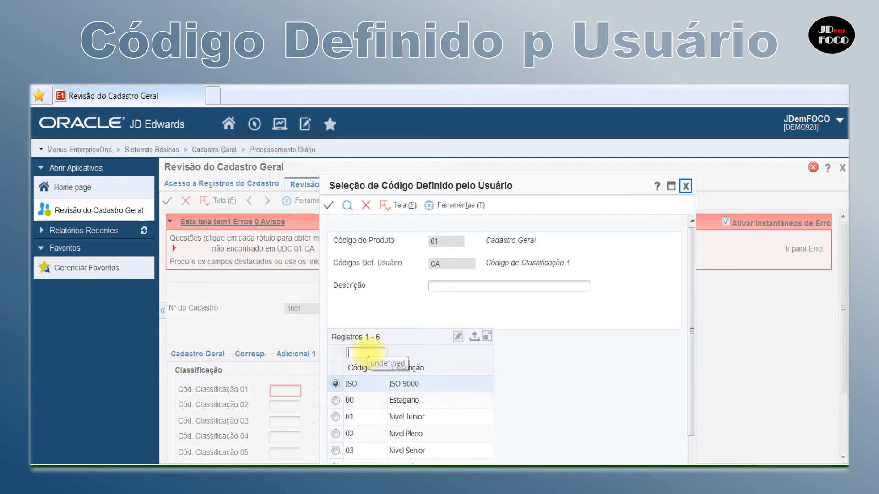
type("04")
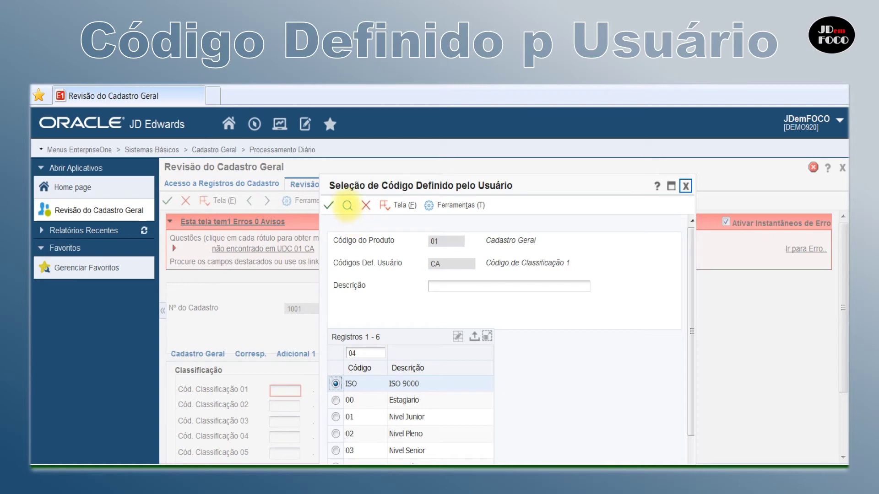
left_click(347, 205)
left_click(328, 205)
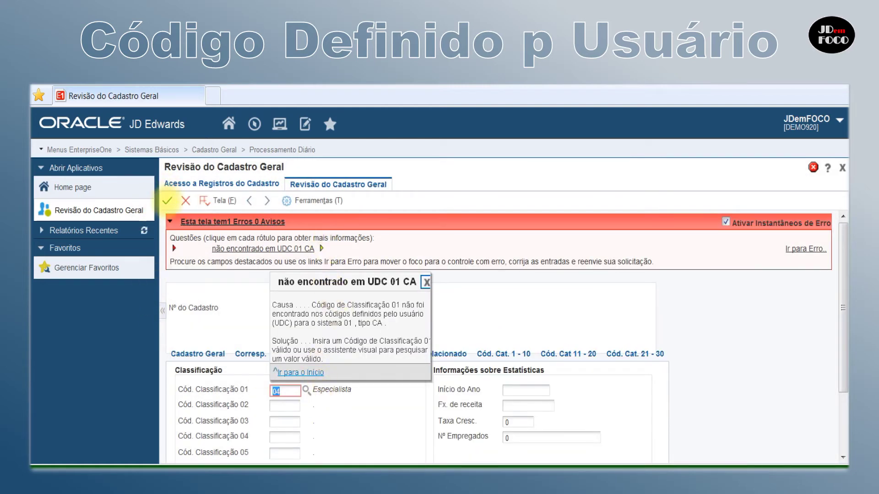
left_click(166, 200)
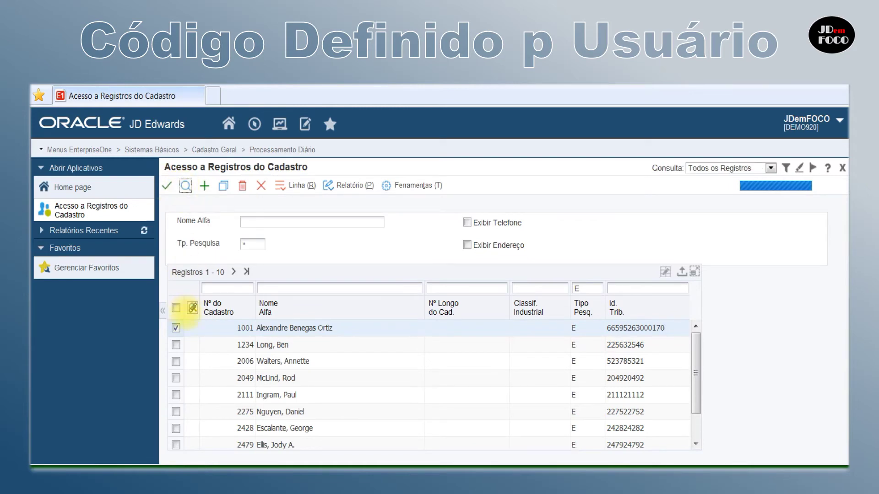
- Reopen the same employee record and go from the Cód. Classificação 01 value list in Adicional 2 to the revisions of its codes
left_click(176, 328)
left_click(167, 185)
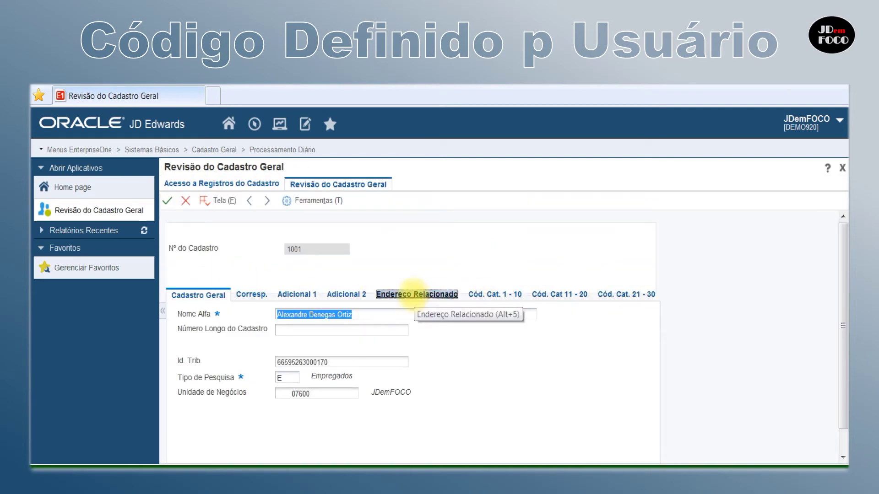
left_click(426, 295)
left_click(342, 293)
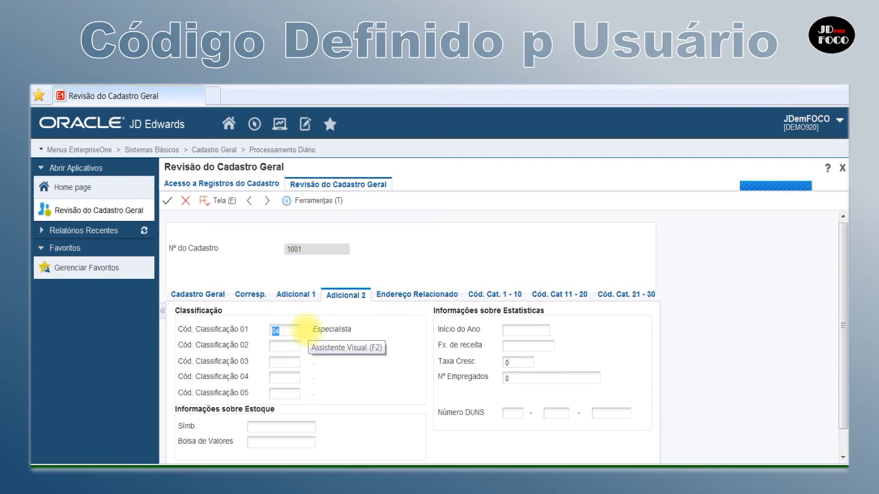
left_click(305, 330)
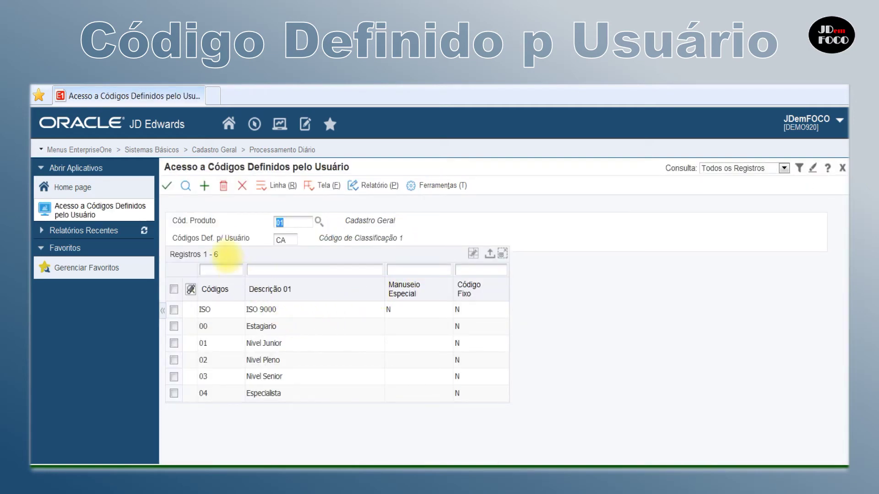
- Add a blank code with description "." to table 01/CA, save it, then refresh and close the Cód. Classificação 01 value list
left_click(204, 185)
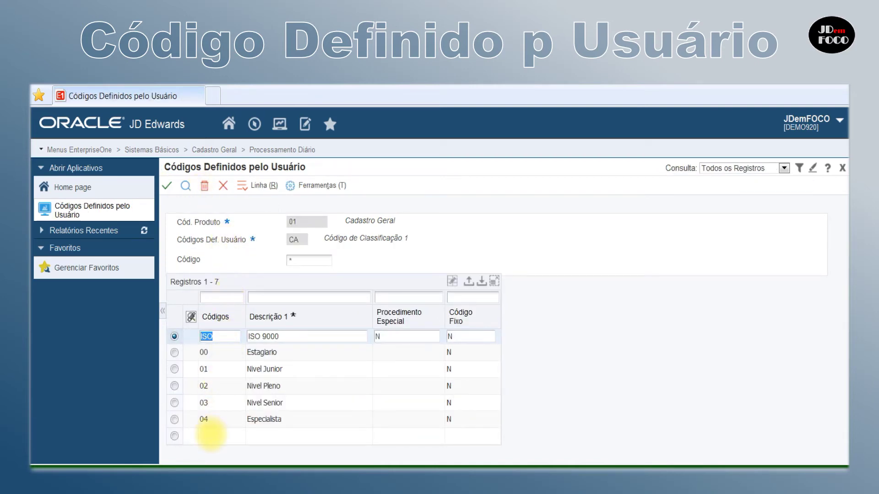
left_click(215, 436)
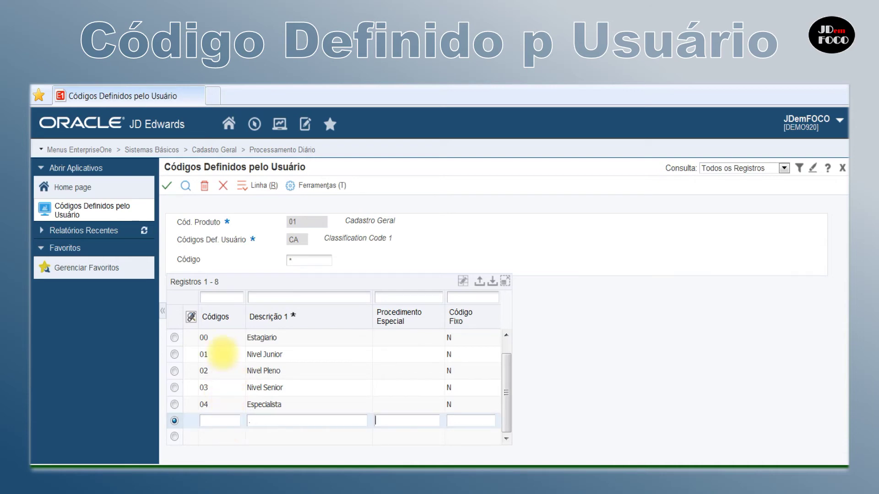
left_click(216, 338)
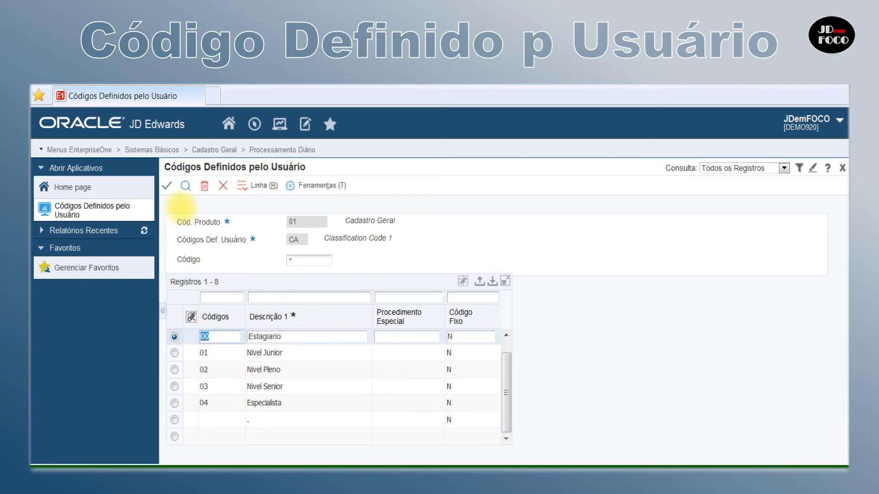
left_click(166, 185)
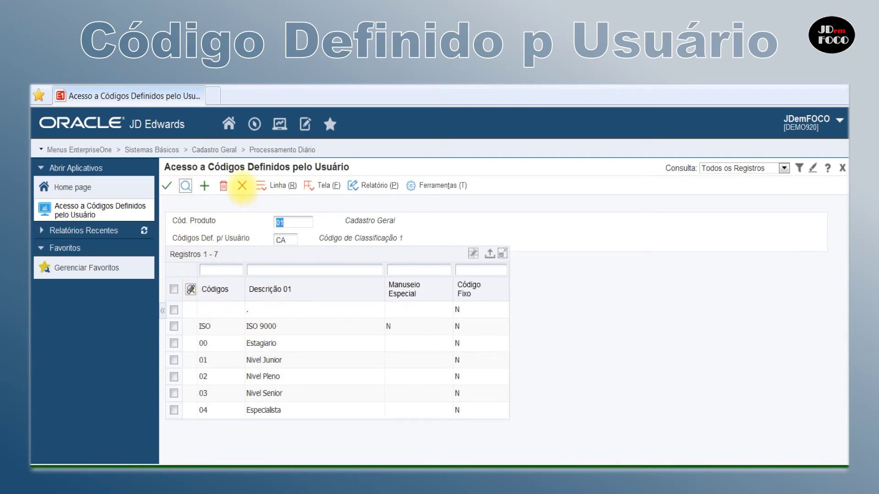
left_click(242, 185)
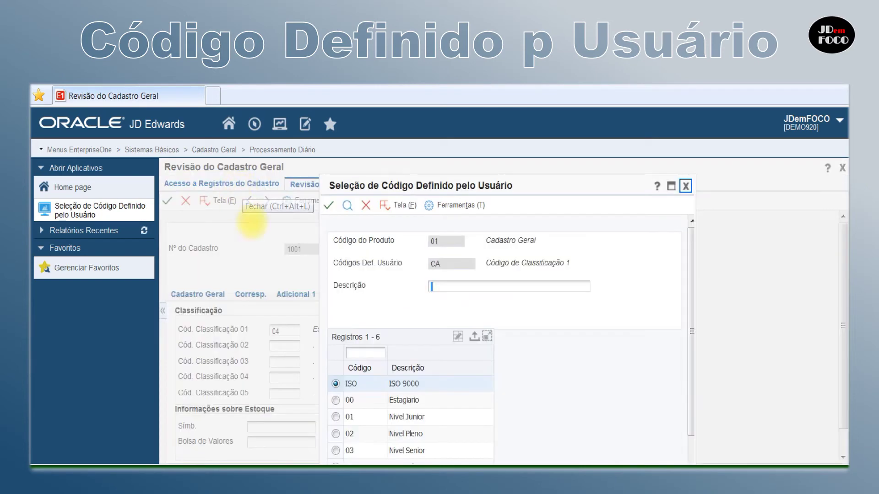
left_click(347, 205)
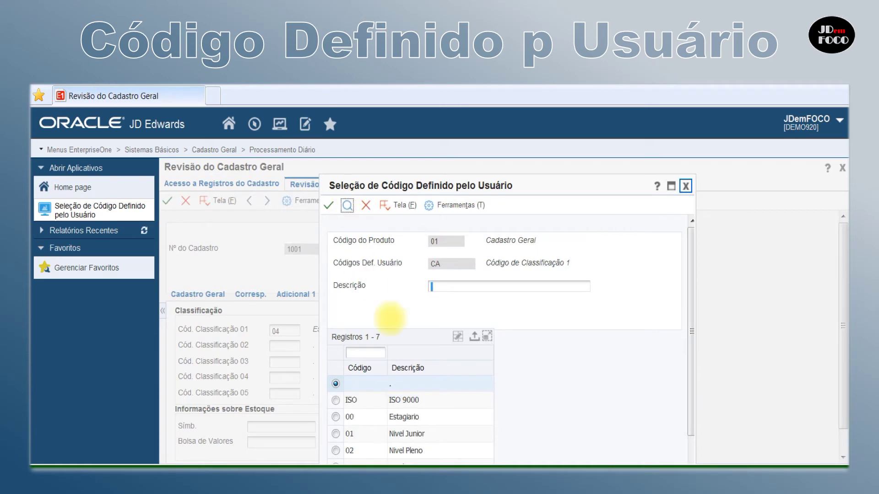
left_click(365, 205)
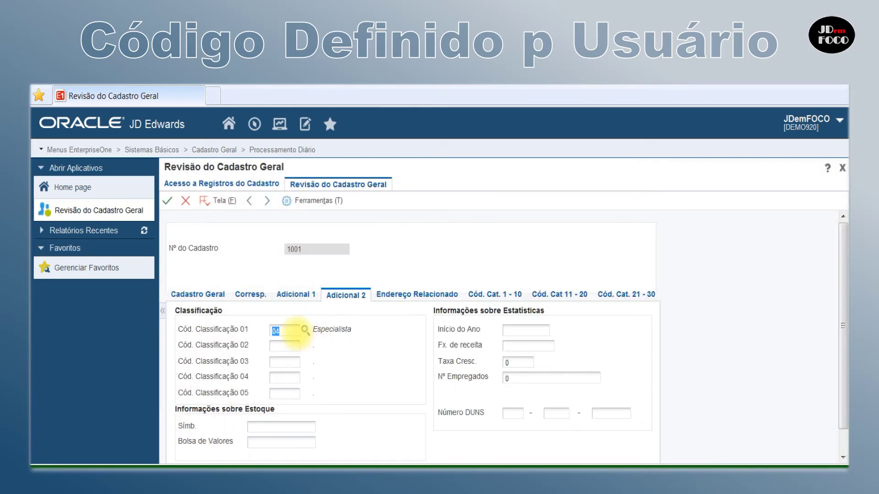
- Clear Cód. Classificação 01 in the employee record, save it and return to the records list
key("Delete")
left_click(284, 345)
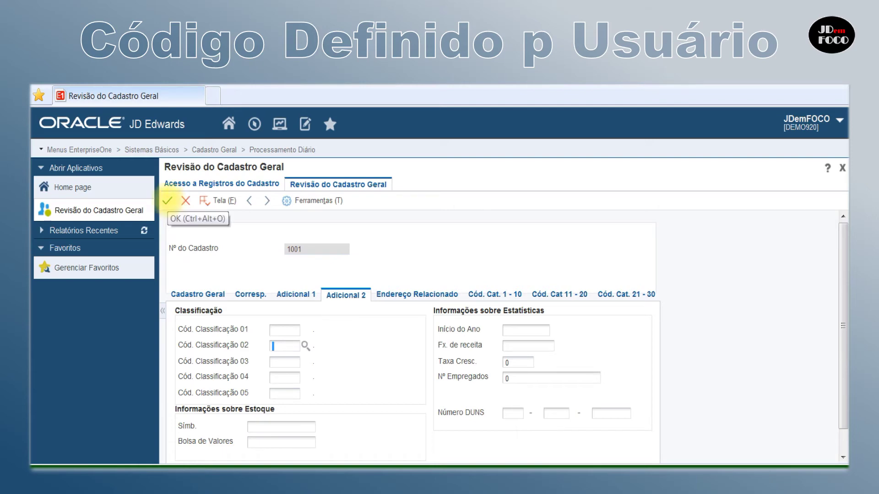
left_click(167, 201)
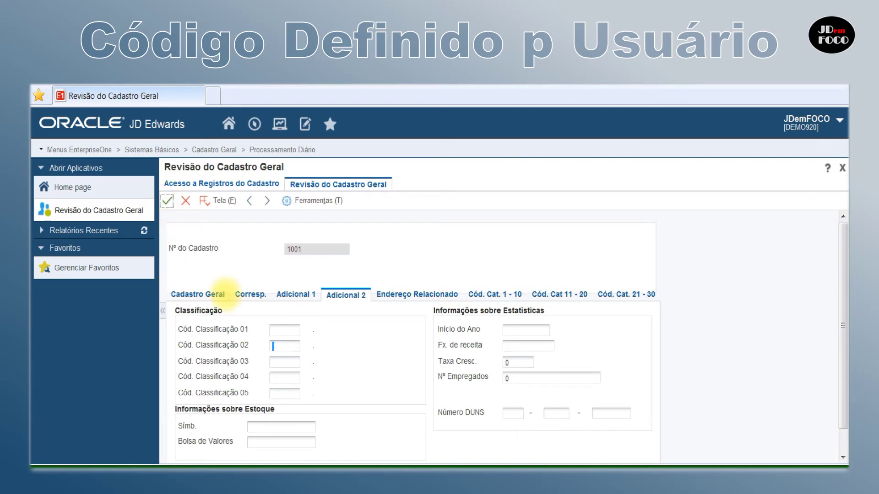
left_click(185, 202)
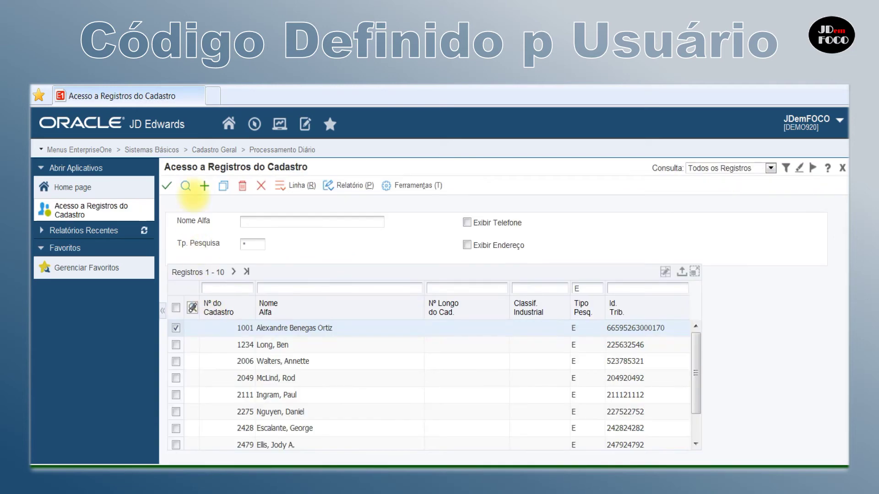
- Reopen the first employee record, try to save Cód. Classificação 01 as 10 in Adicional 2, and leave the record
left_click(185, 185)
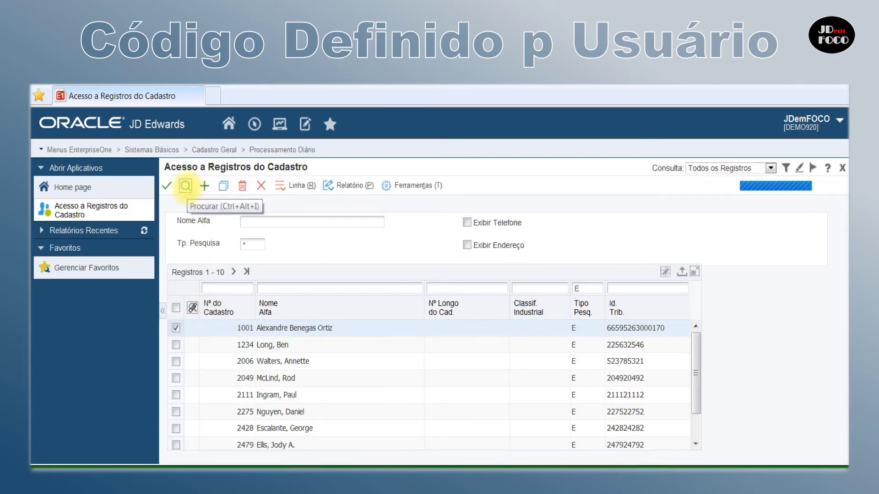
left_click(176, 328)
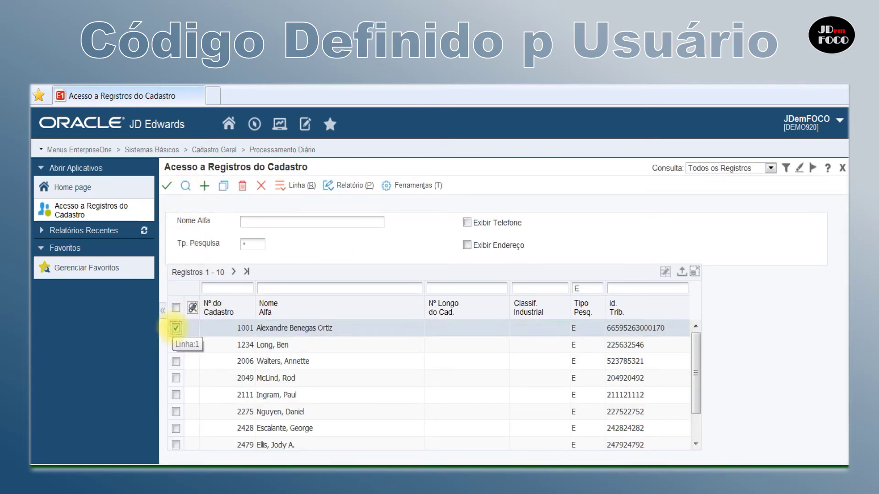
left_click(166, 185)
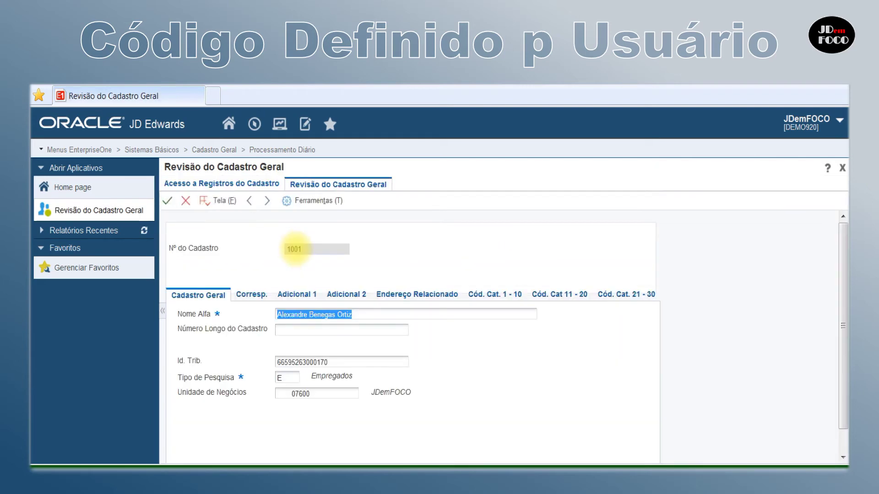
left_click(343, 293)
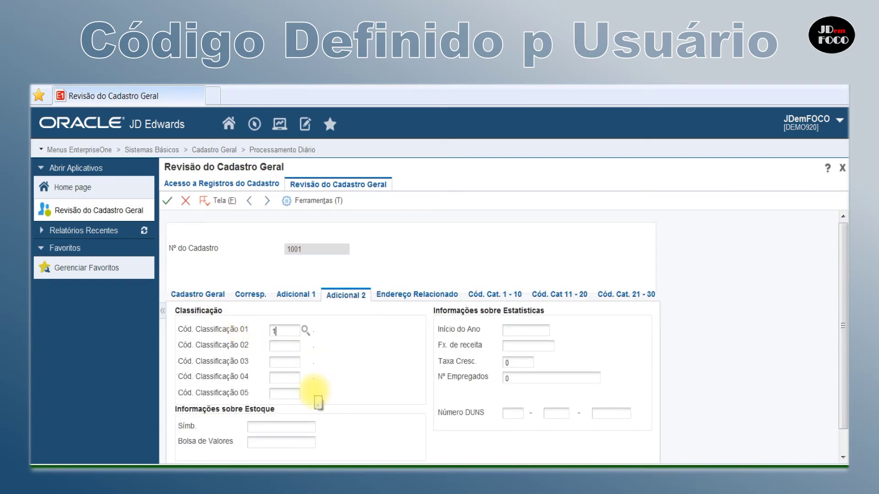
key("Tab")
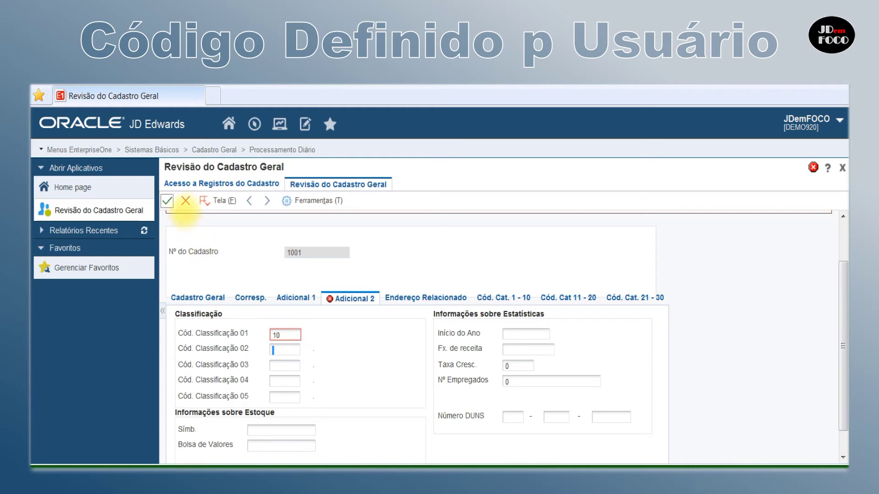
left_click(186, 201)
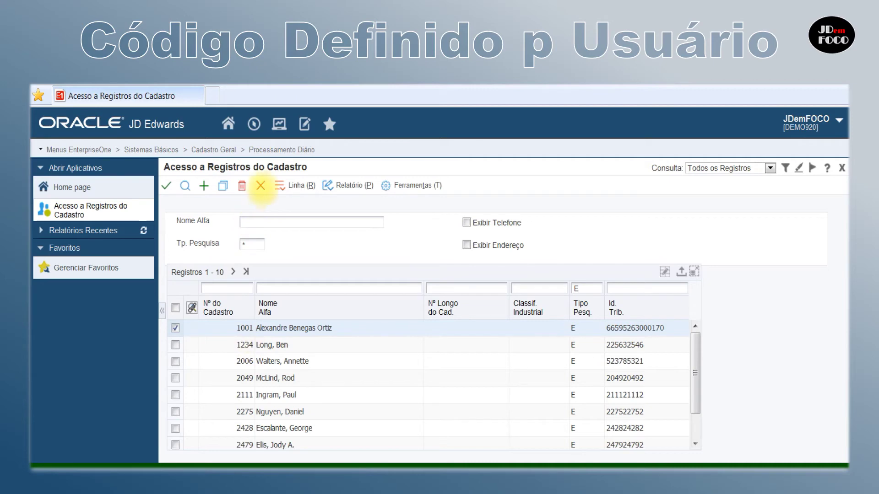
- Leave the address book records and open Entrada de Lançamentos from the daily processing of Contabilidade Geral
left_click(261, 185)
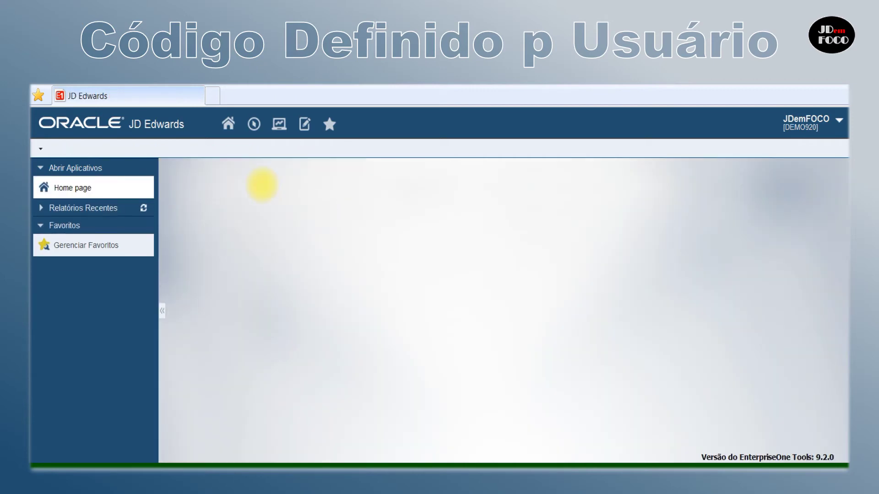
left_click(254, 124)
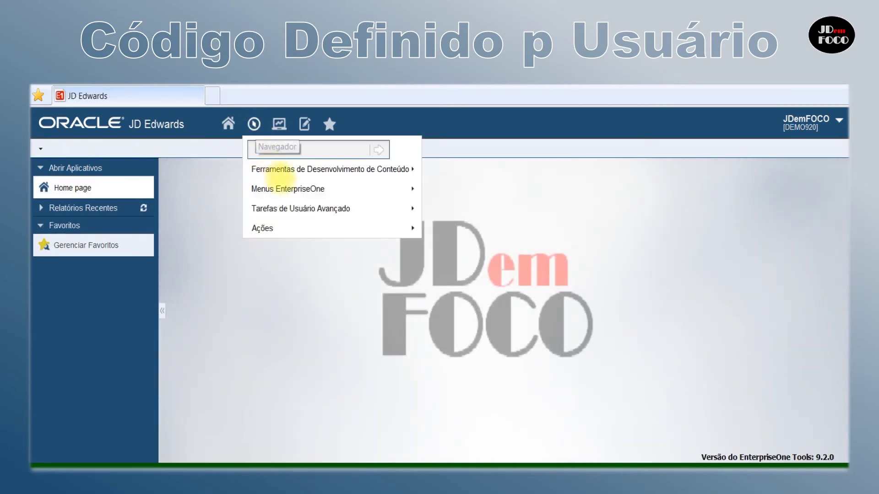
mouse_move(316, 188)
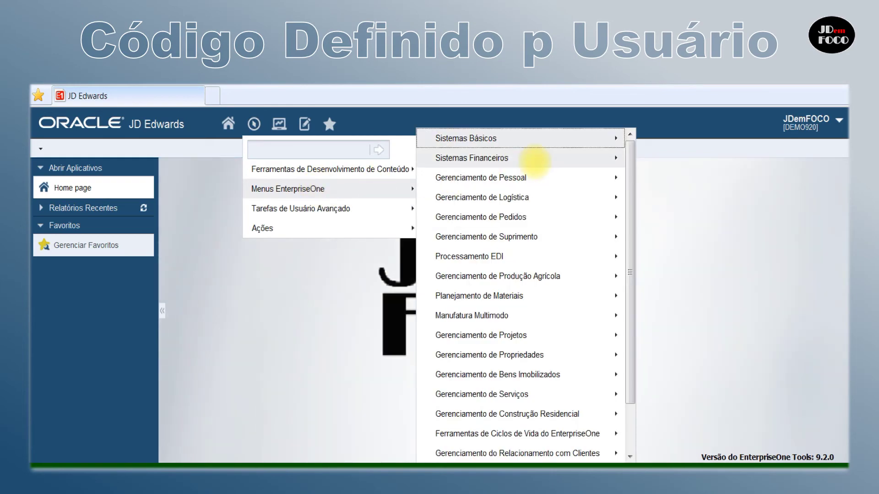
mouse_move(535, 158)
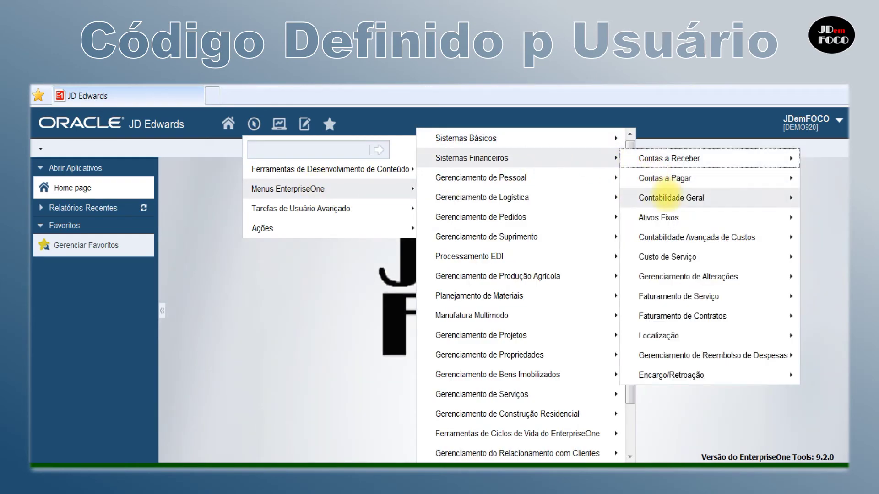
mouse_move(668, 192)
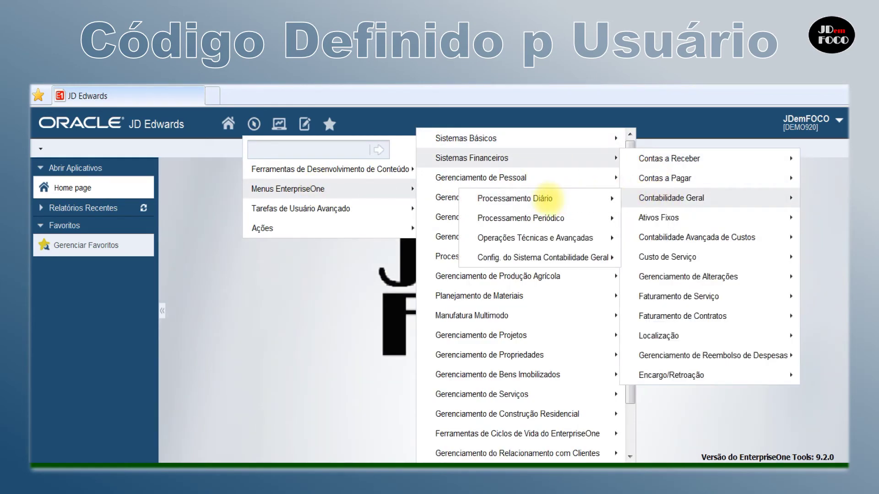
mouse_move(547, 198)
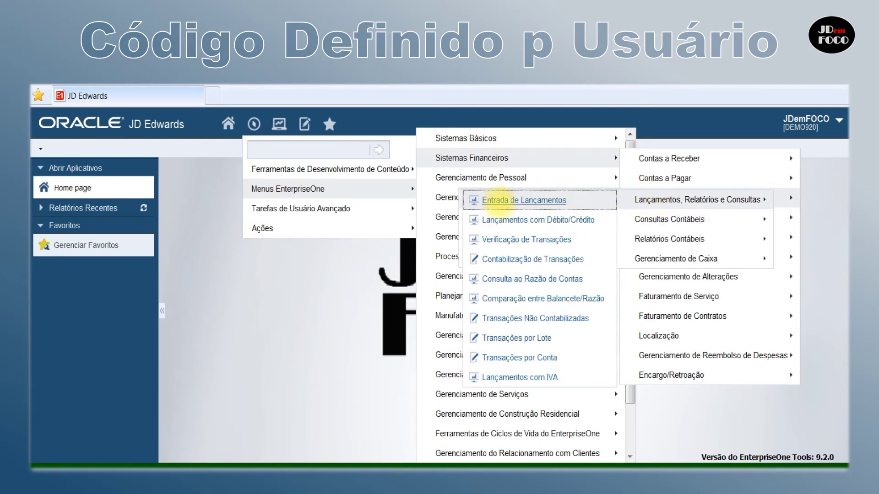
left_click(498, 201)
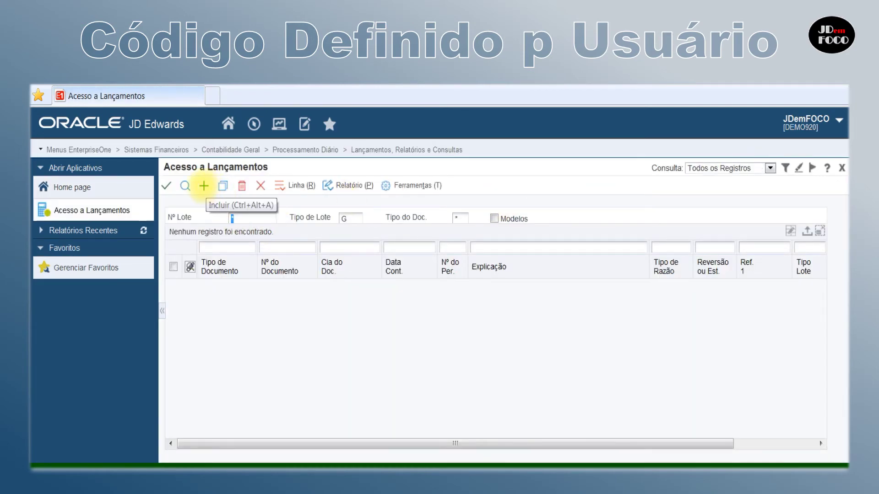
- Start a new journal entry and go from its document type value list to the revisions of the codes
left_click(203, 186)
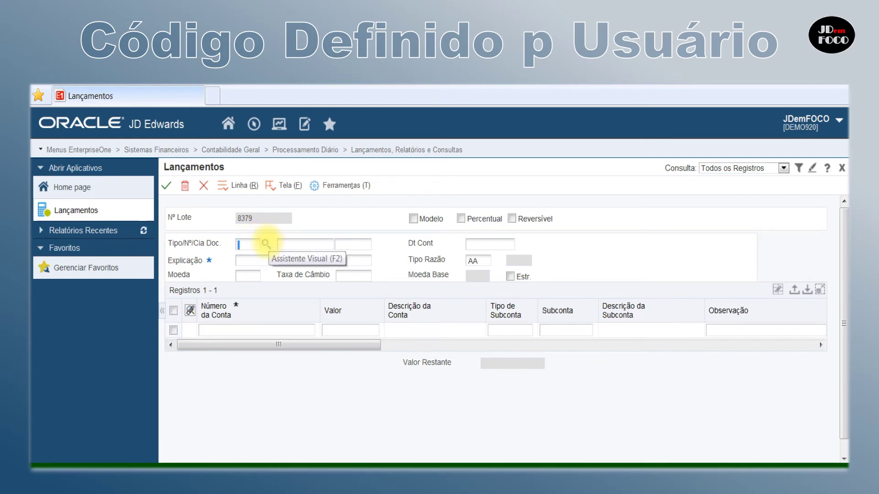
left_click(265, 243)
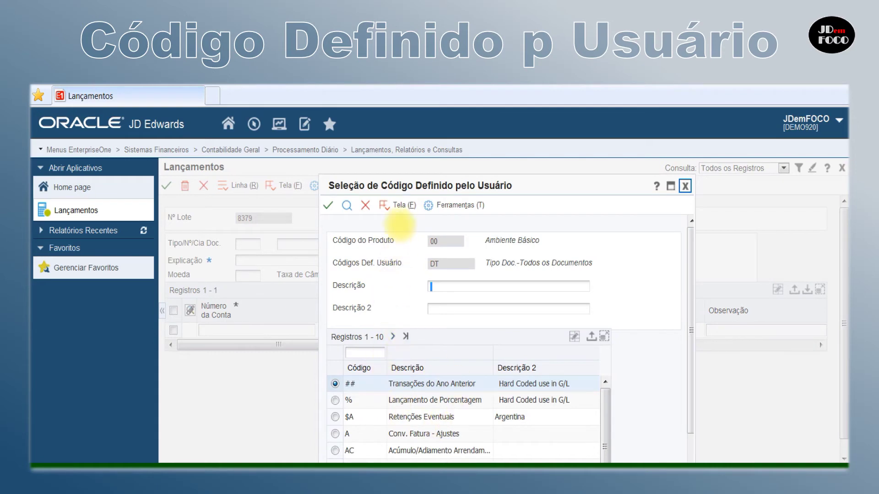
left_click(399, 205)
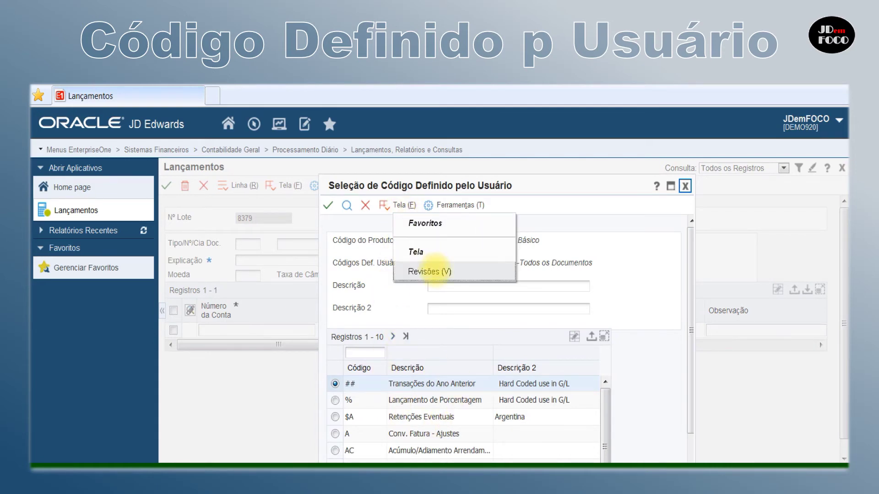
left_click(432, 271)
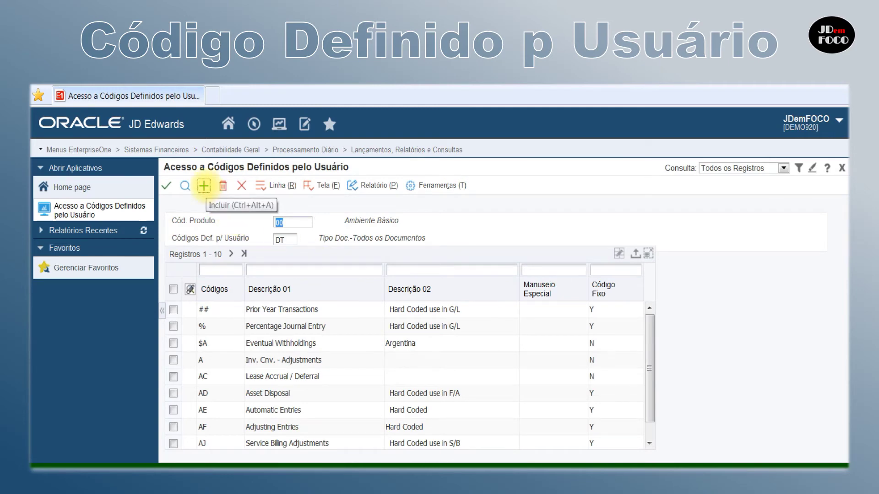
- Add code XX with description "Teste" to table 00/DT, save it, look it up by code and leave the revisions
left_click(204, 186)
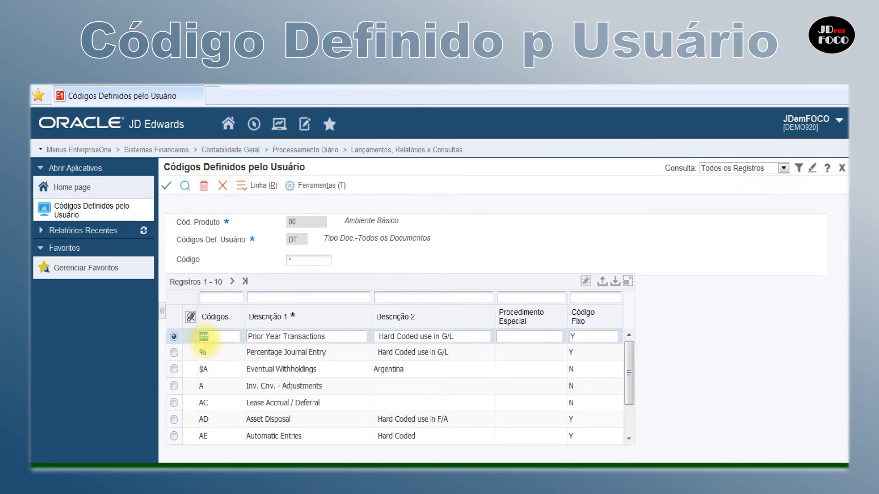
left_click(232, 281)
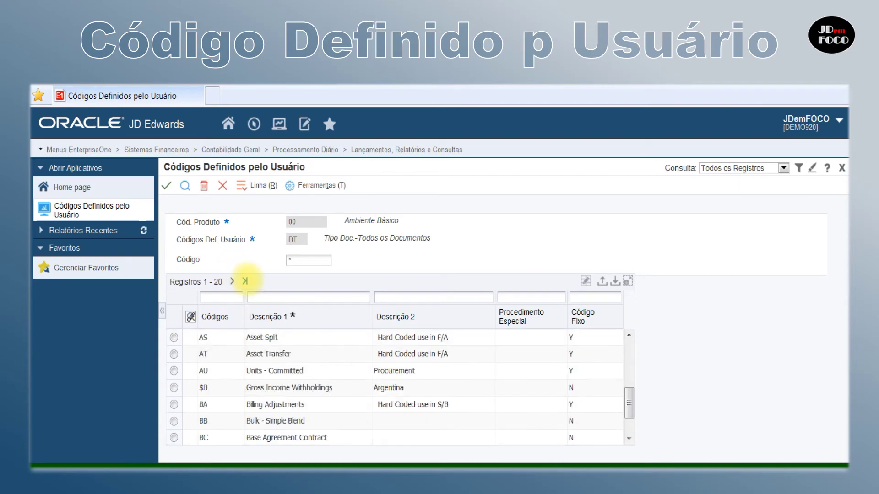
left_click(245, 281)
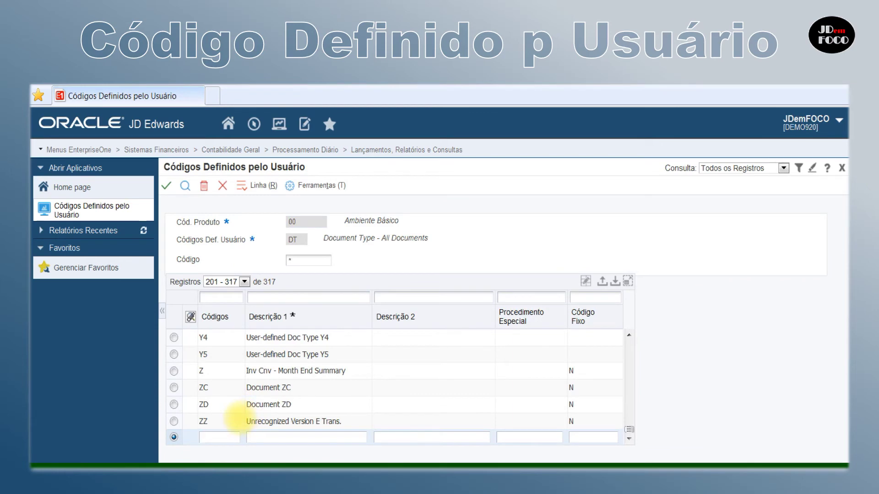
type("xx")
key("Tab")
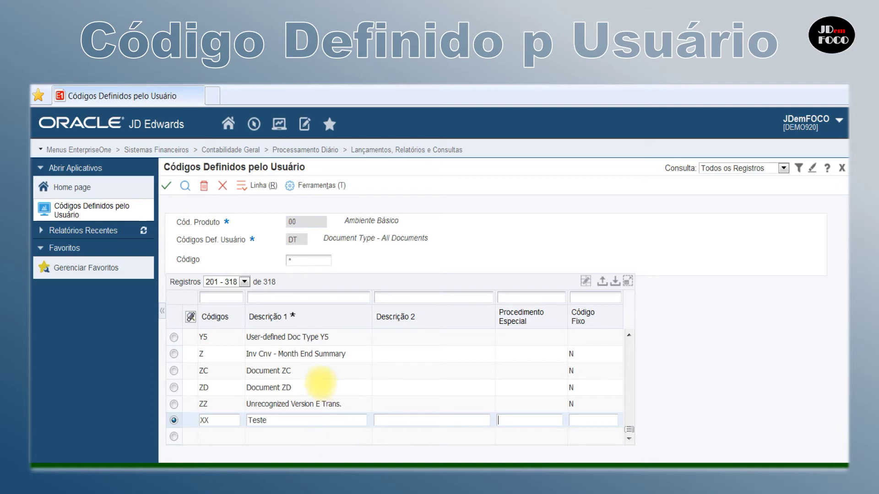
left_click(166, 186)
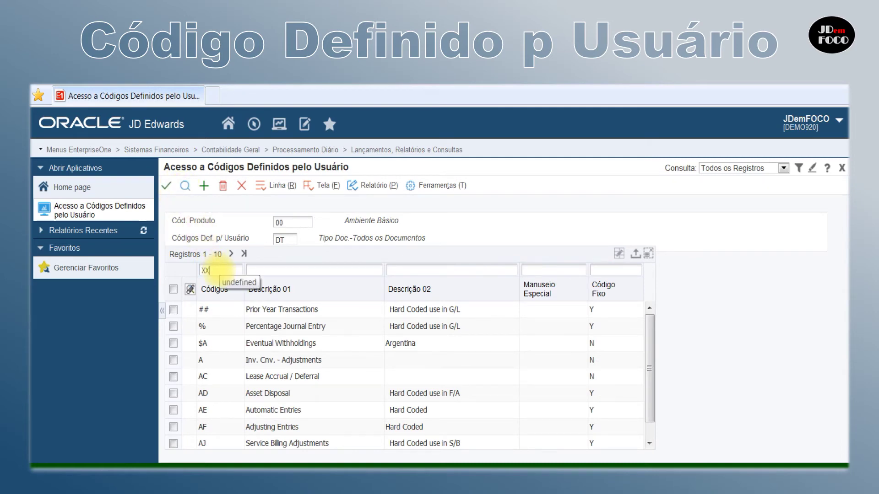
left_click(185, 186)
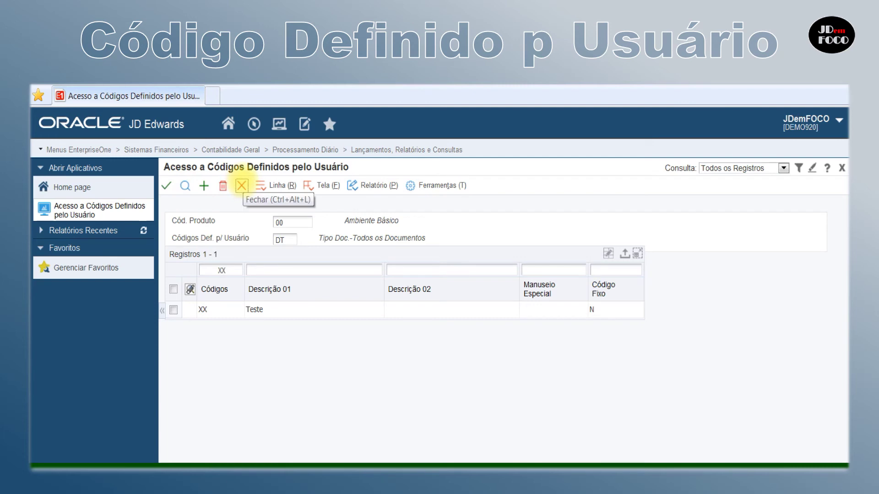
left_click(241, 185)
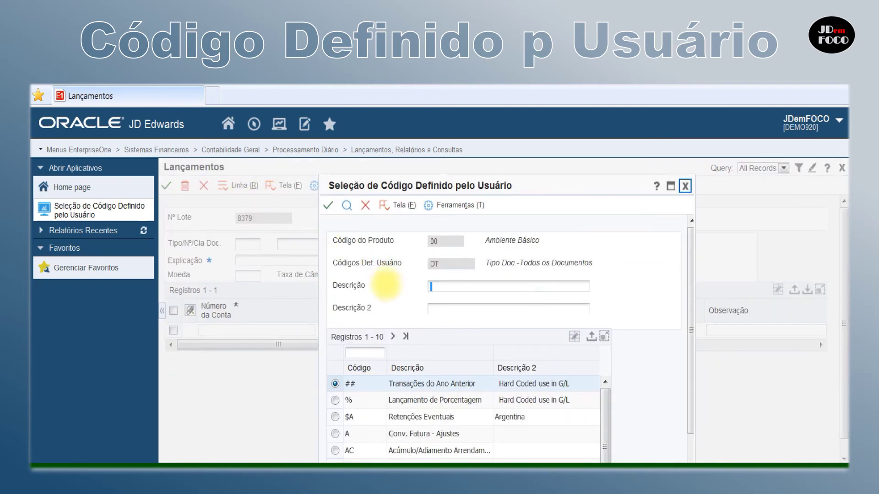
- Close the value list and fill the entry header with document type XX, company 07600, date 01/10/20 and explanation "teste UDC"
left_click(365, 205)
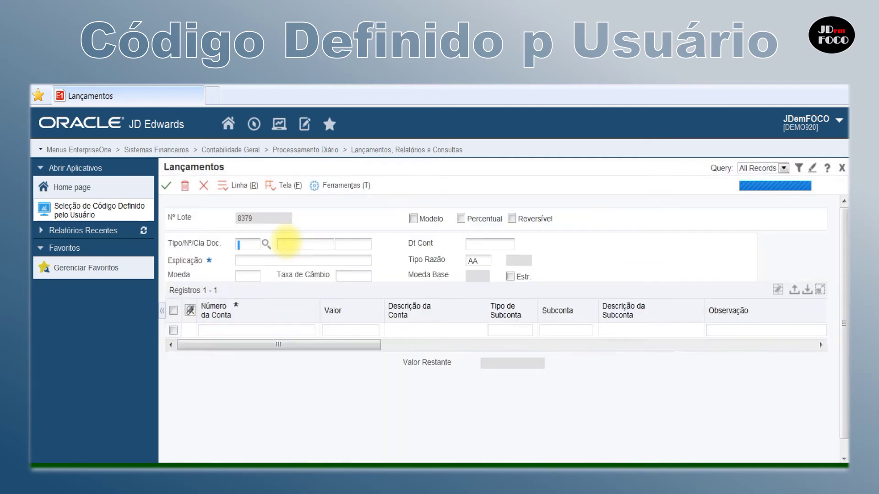
key("Tab")
key("Tab")
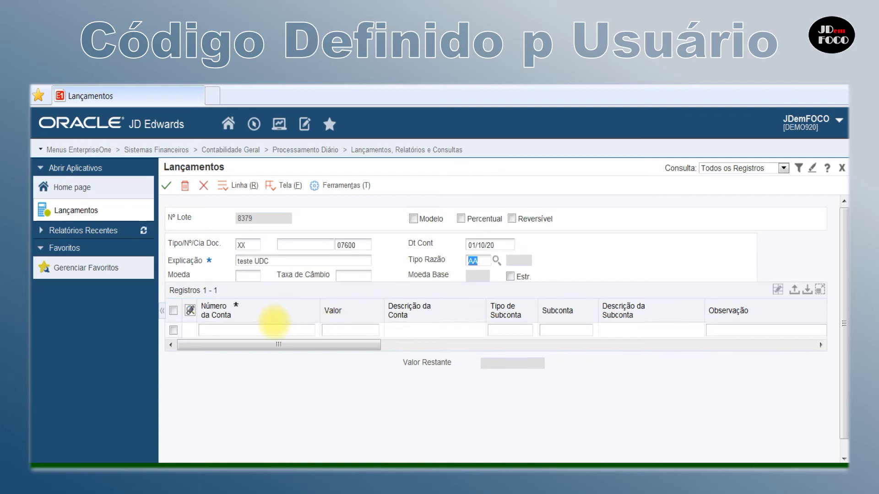
- Search the accounts of business unit 07600, pick Caixa account 07600.111101.001 for the first line and set its value to 10,00
left_click(272, 331)
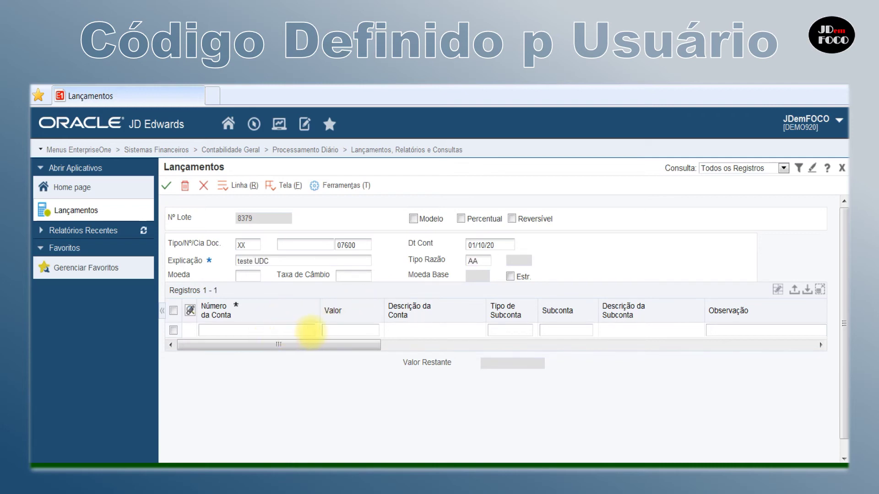
left_click(309, 330)
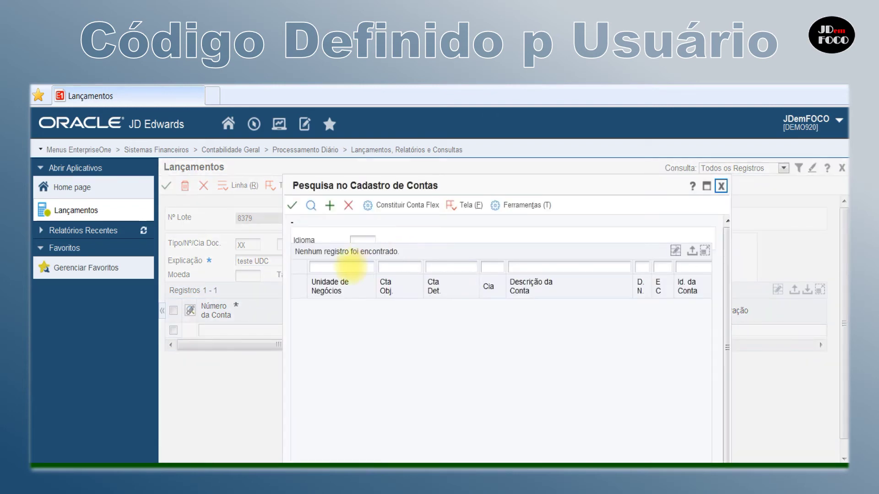
left_click(350, 267)
type("07600")
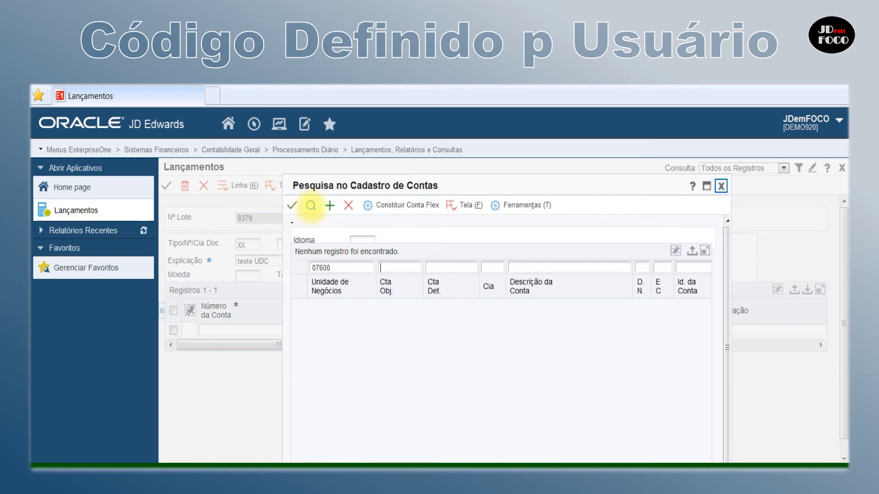
left_click(311, 206)
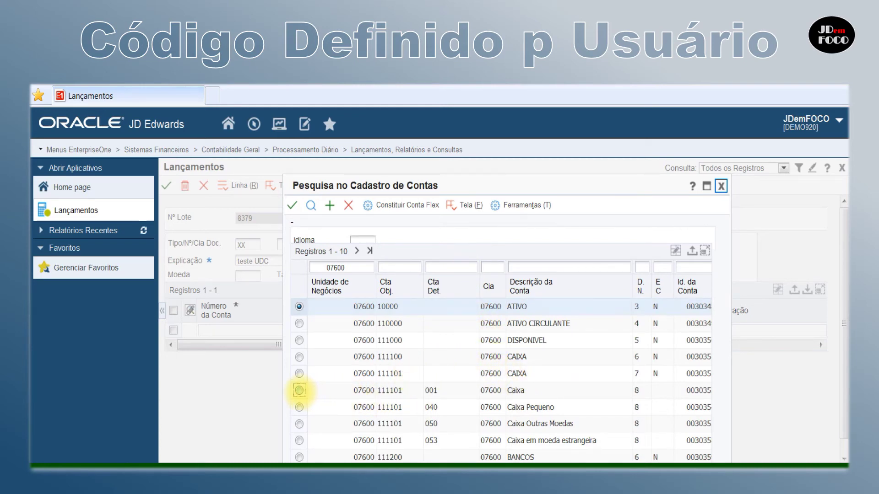
left_click(299, 390)
left_click(291, 206)
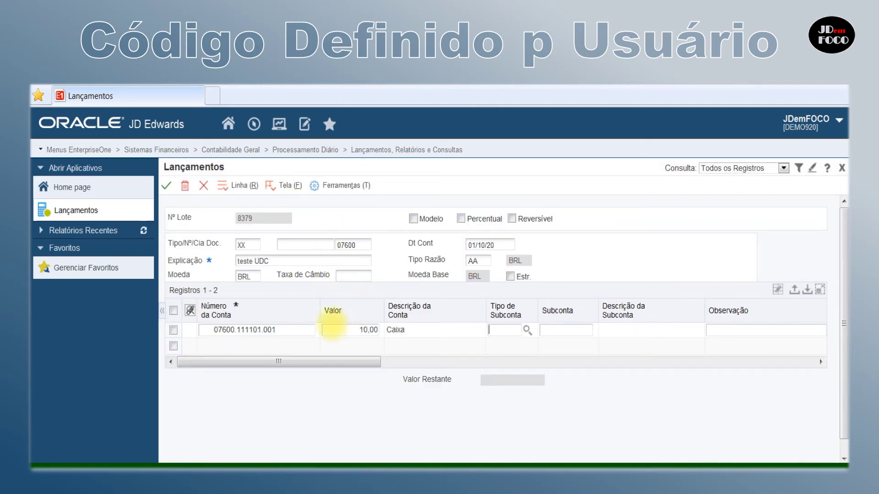
- On the second line, try account 07600.111101.002, replace it with 07600.111101.001 and set the value to -10,00
left_click(285, 346)
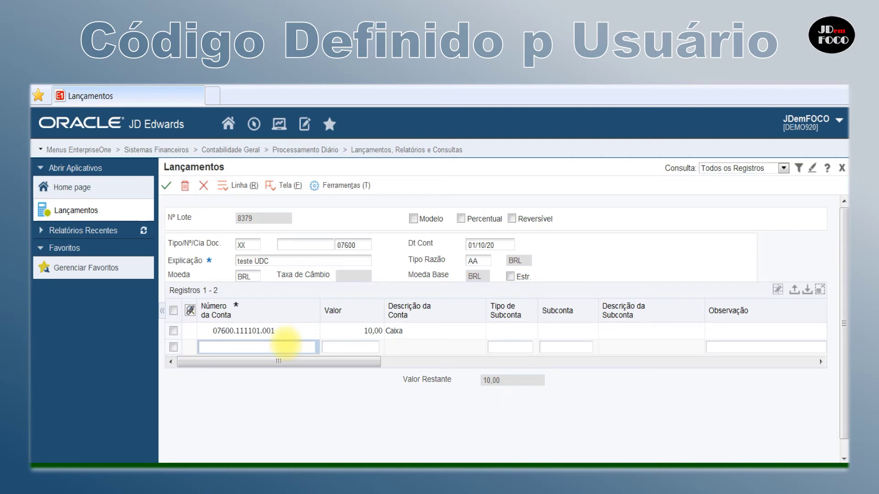
type("07600.111101.001")
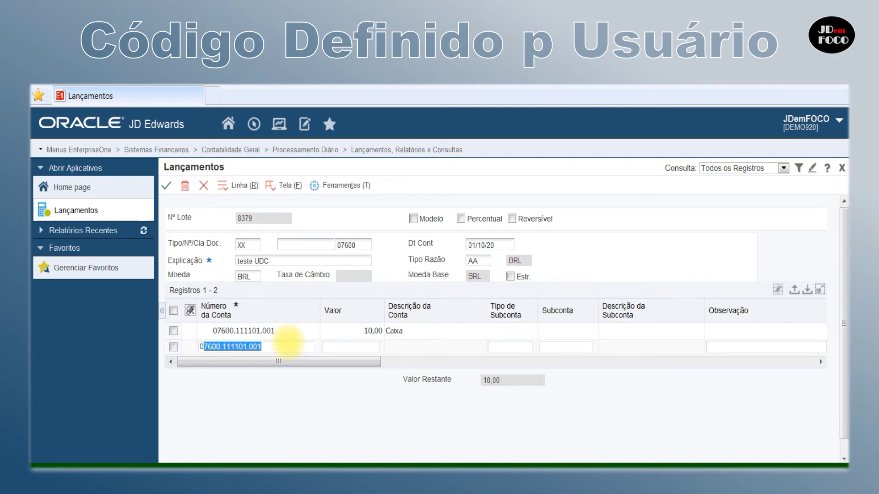
key("Right")
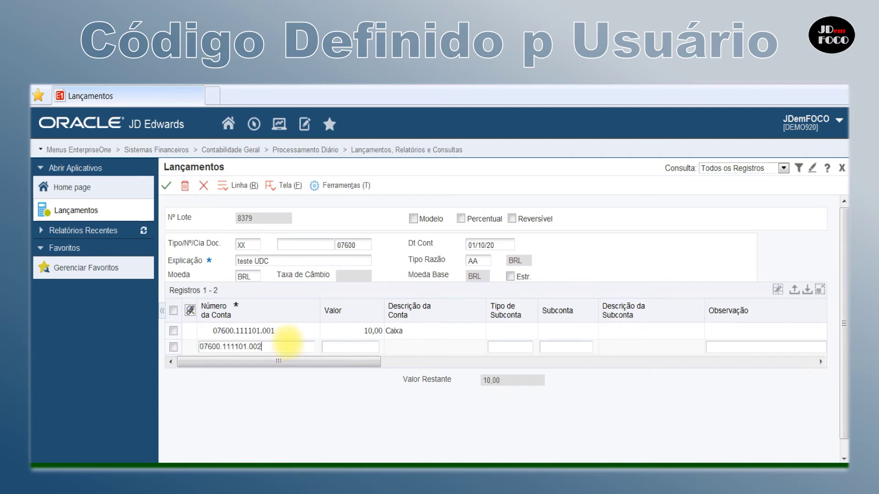
type("2")
key("Tab")
key("shift+Tab")
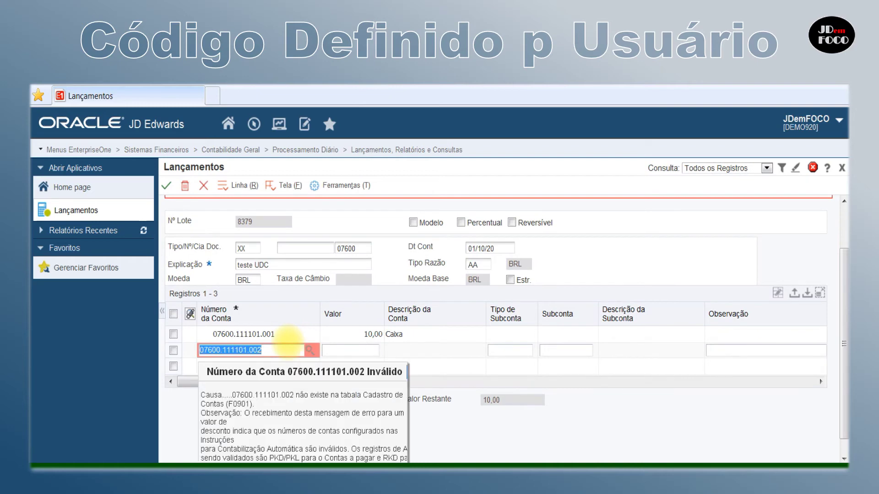
key("Right")
key("Tab")
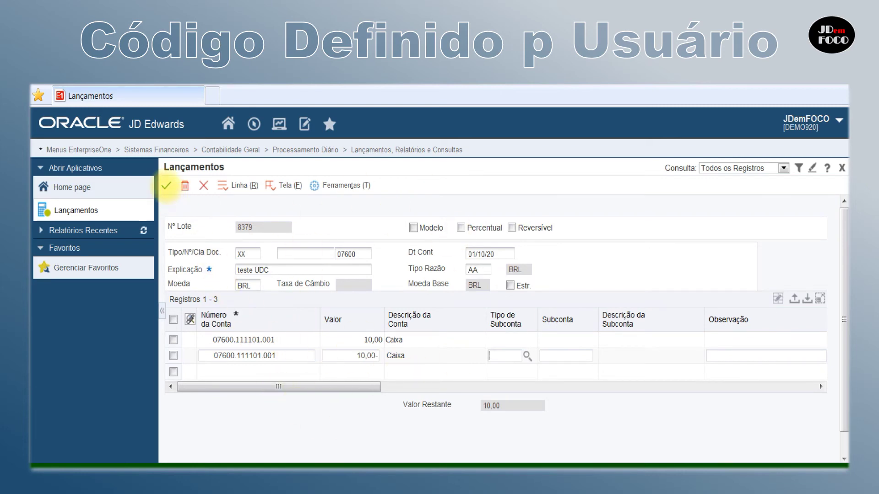
- Save the journal entry, close the entry form and search the entries list for its batch
left_click(167, 185)
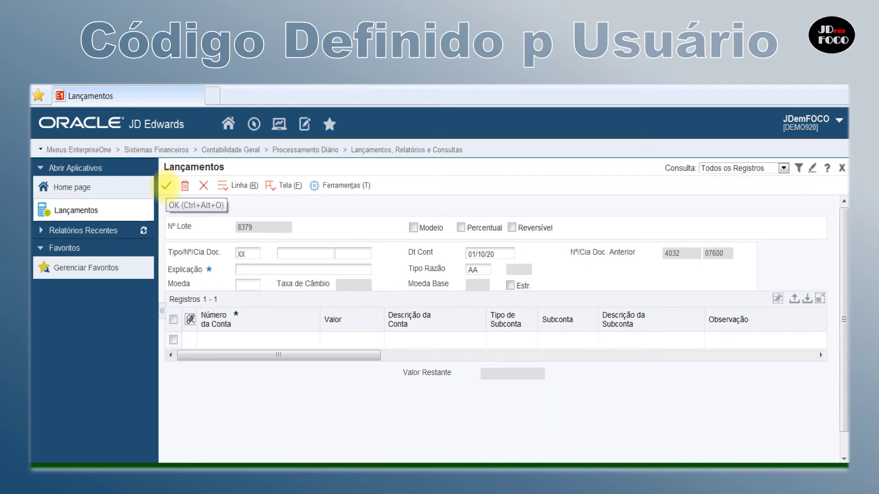
left_click(203, 186)
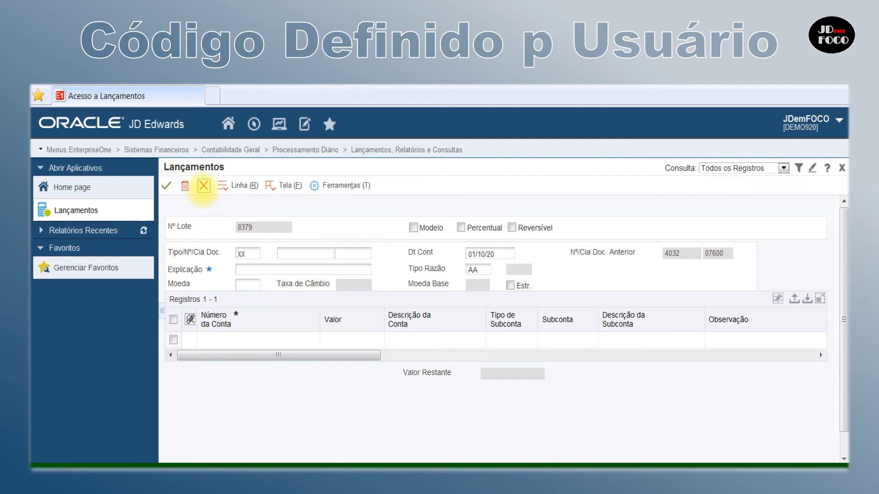
left_click(185, 185)
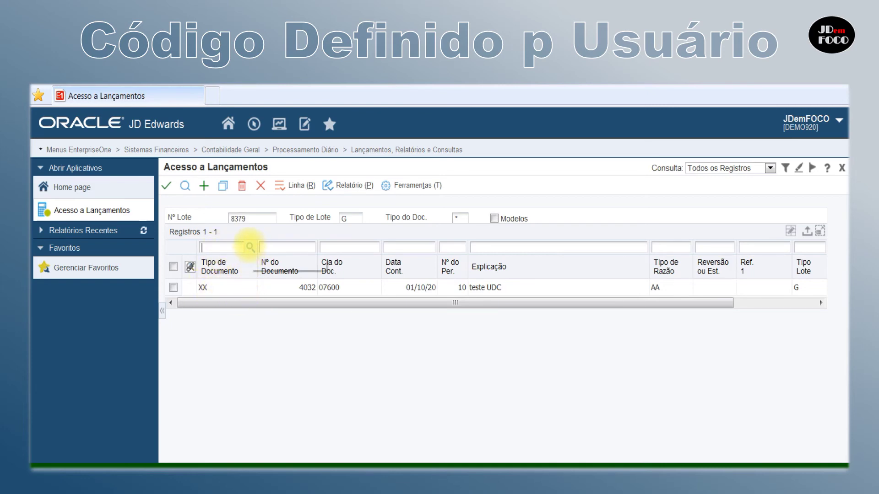
- From the document type value list, go to maintenance of user-defined code 00/DT, search for code XX and delete it
left_click(247, 243)
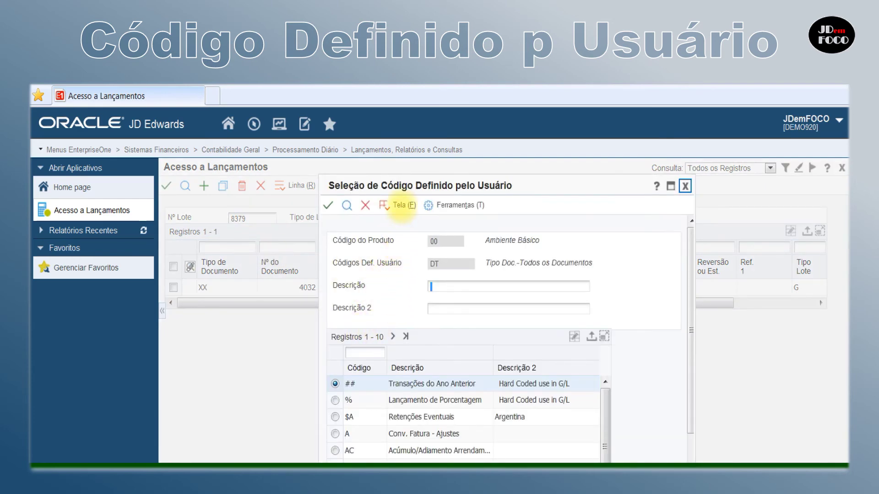
left_click(401, 204)
left_click(423, 271)
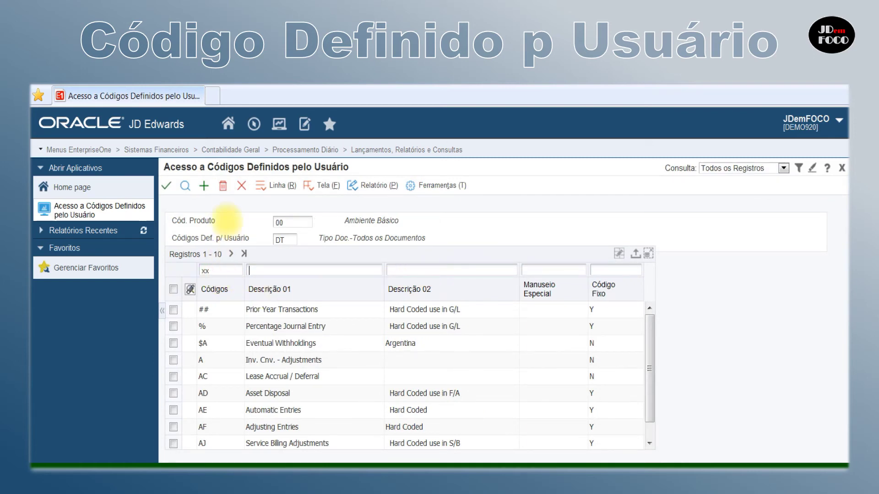
left_click(185, 186)
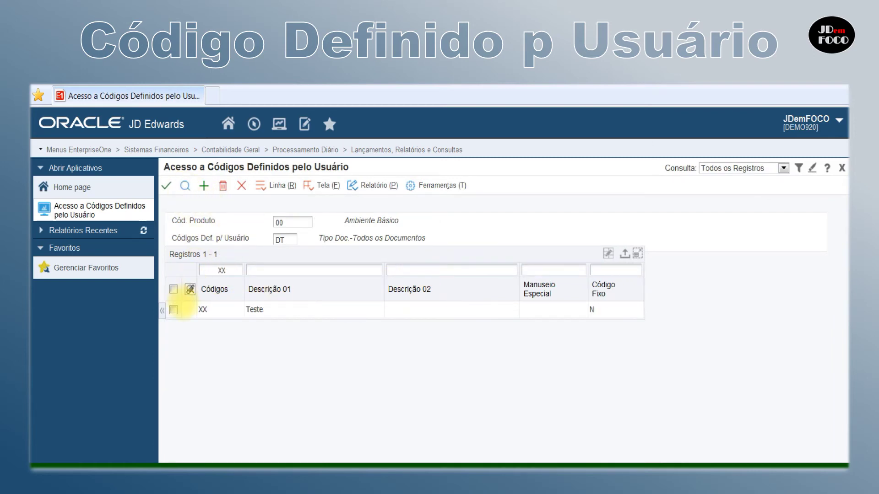
left_click(174, 310)
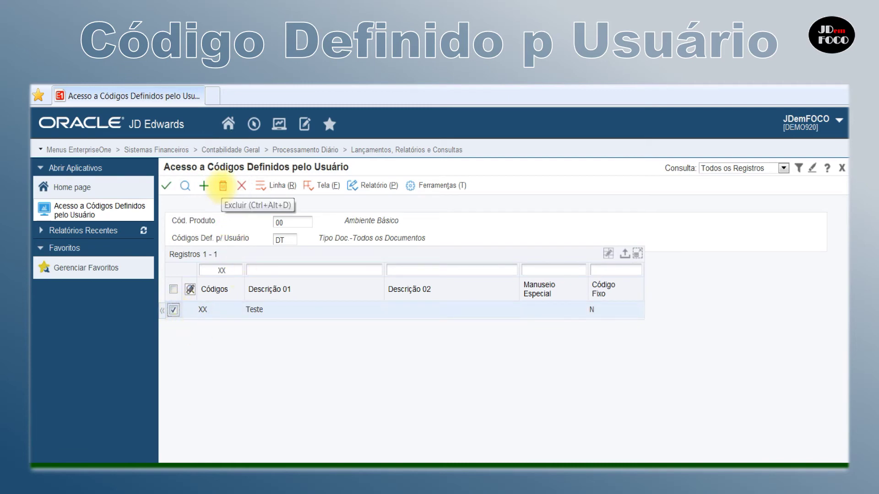
left_click(223, 185)
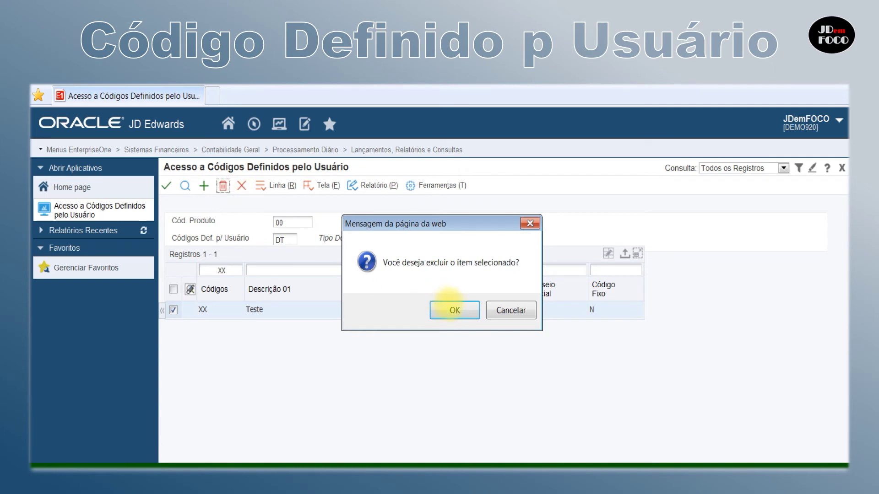
left_click(454, 310)
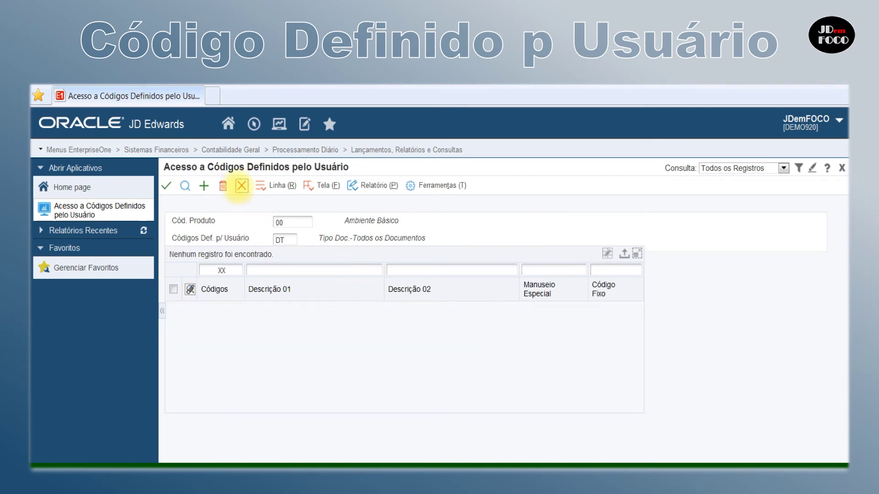
- Leave code maintenance, search the document type value list for XX and close the list
left_click(241, 186)
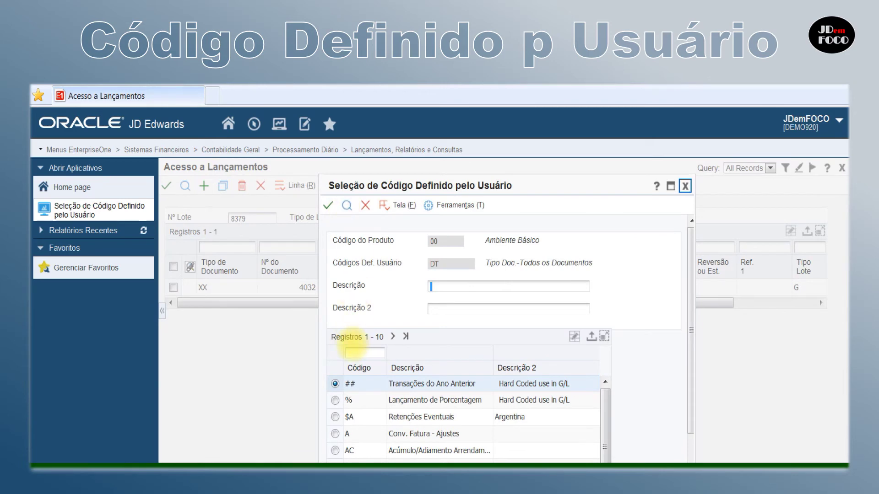
left_click(361, 352)
type("xx")
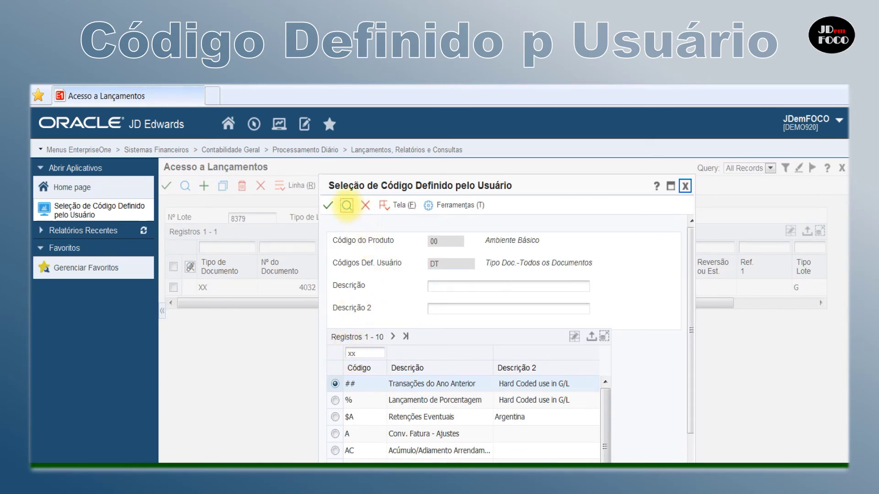
left_click(347, 206)
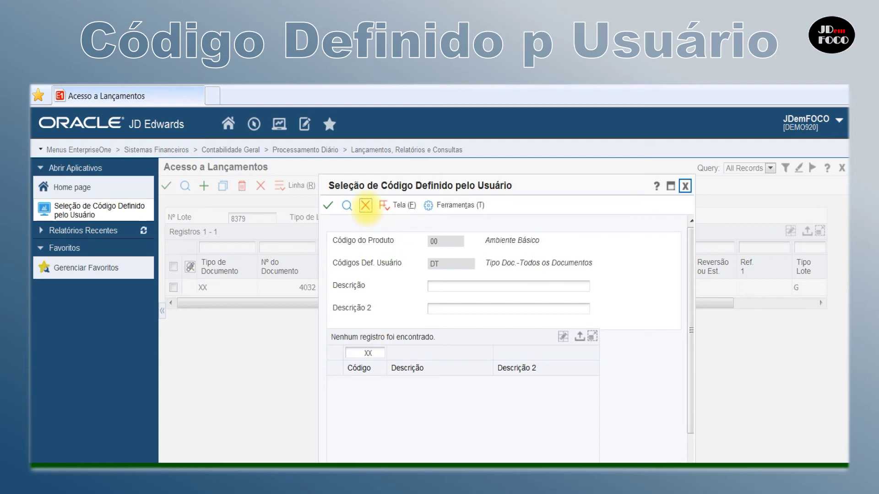
left_click(365, 206)
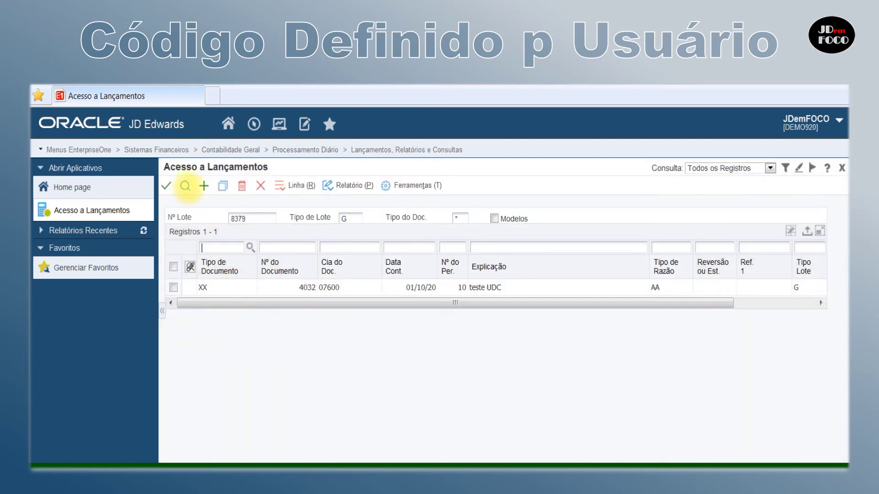
- Refresh the entries list, open the XX journal entry to examine its document type validation, and close it
left_click(185, 185)
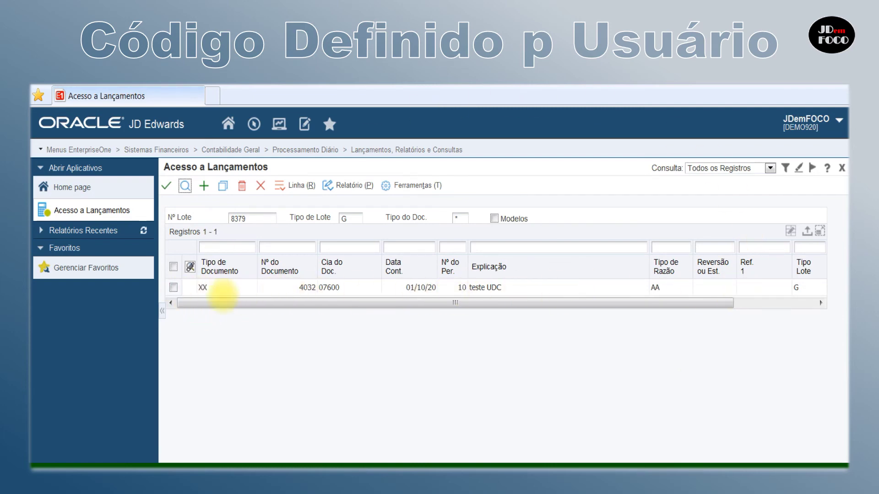
left_click(173, 287)
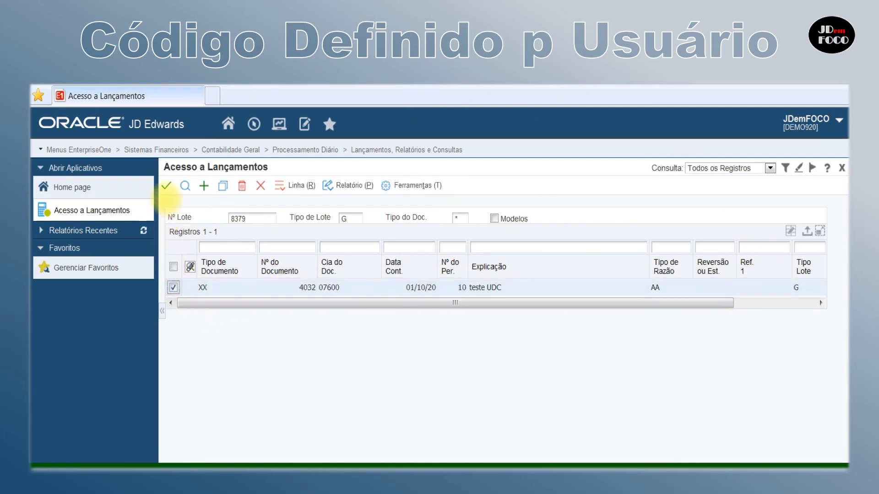
left_click(167, 185)
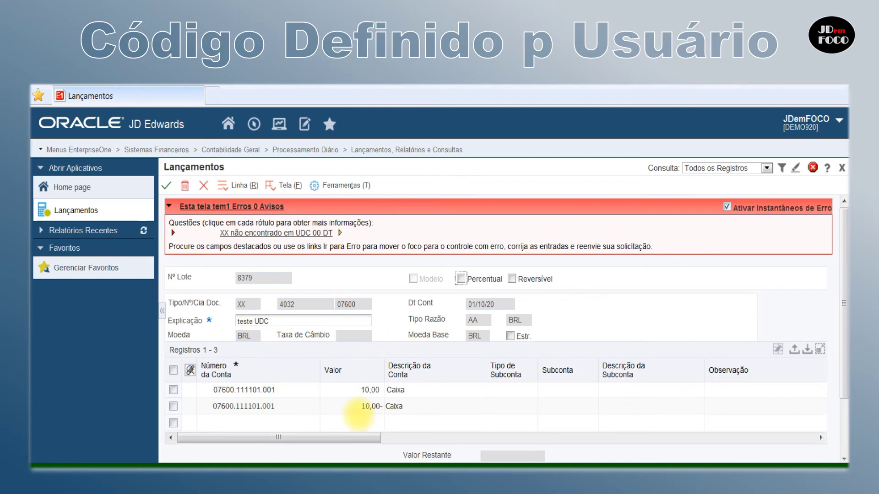
double_click(241, 304)
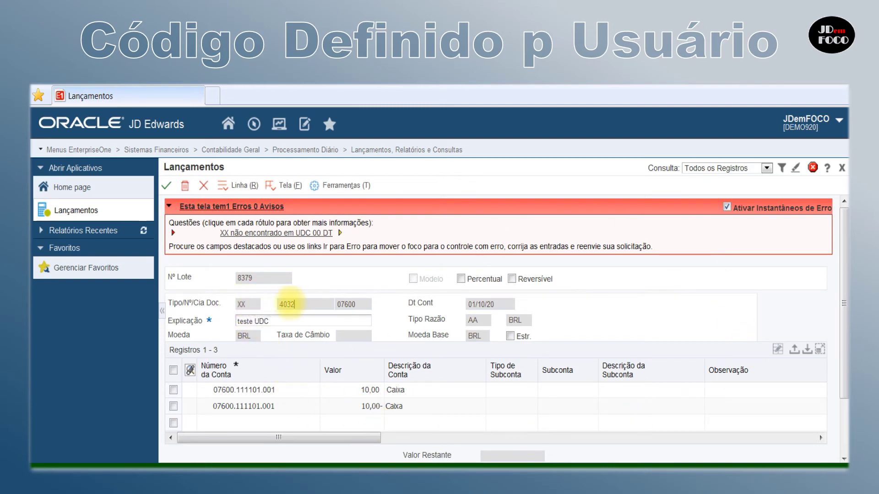
left_click(246, 304)
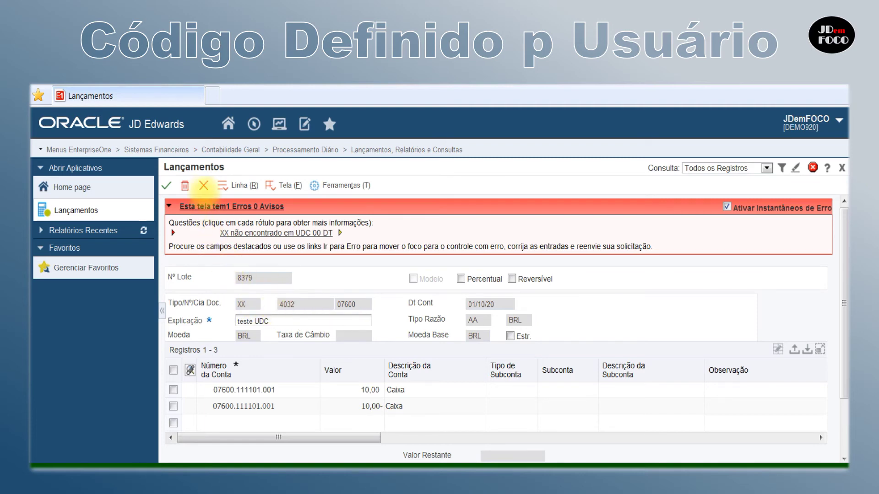
left_click(204, 185)
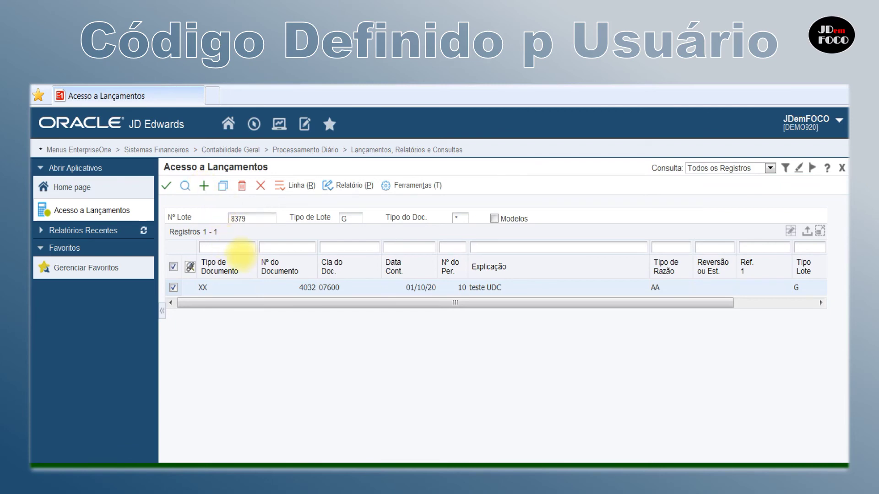
- Delete the selected XX journal entry with explanation "teste UDC" and close the entries list
left_click(241, 185)
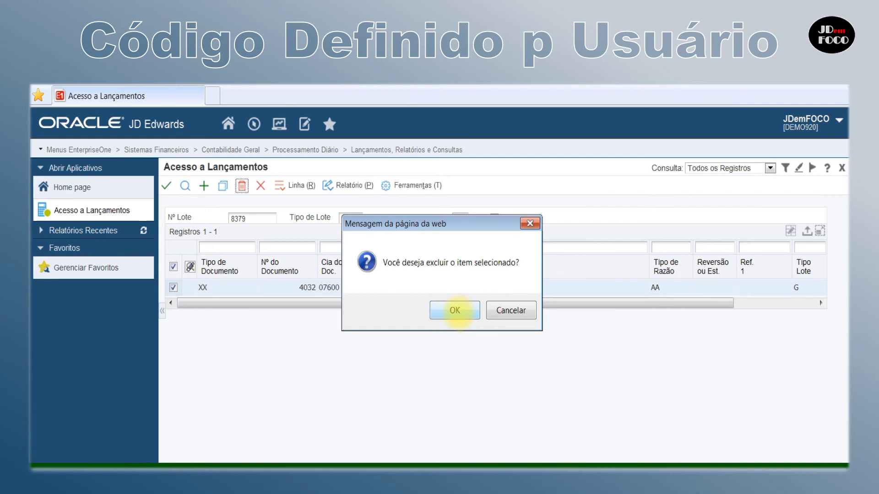
left_click(455, 310)
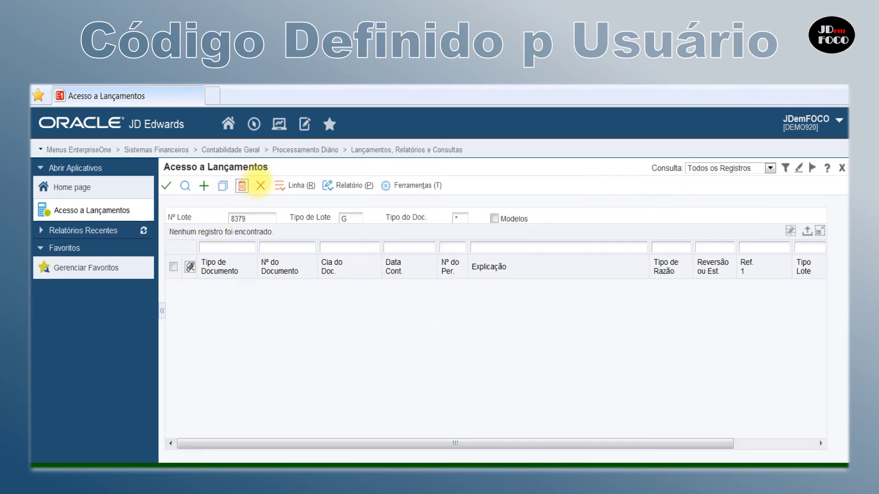
left_click(260, 185)
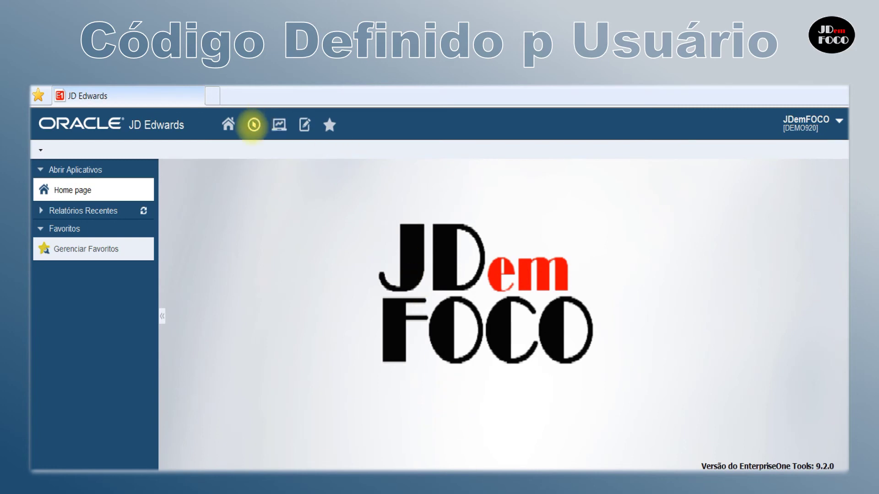
- Open Dados Básicos do Cadastro de Itens from the inventory item revisions, search the items and open item 1001
left_click(254, 125)
left_click(294, 191)
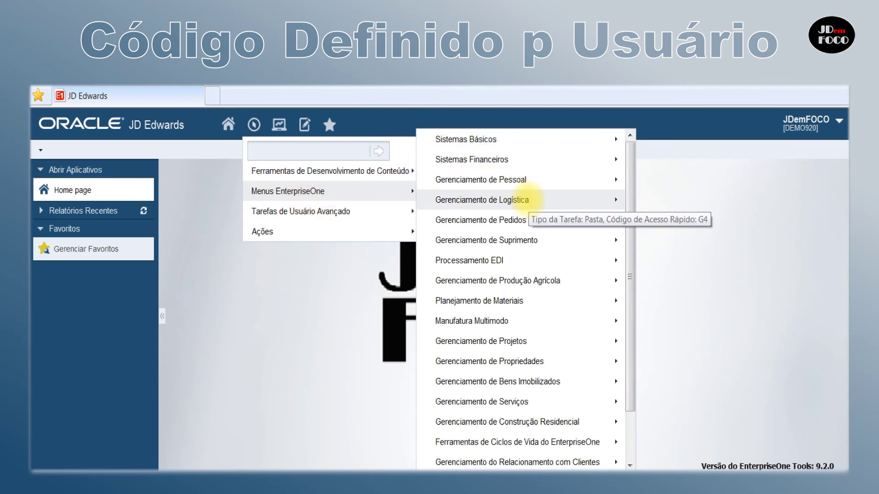
mouse_move(526, 200)
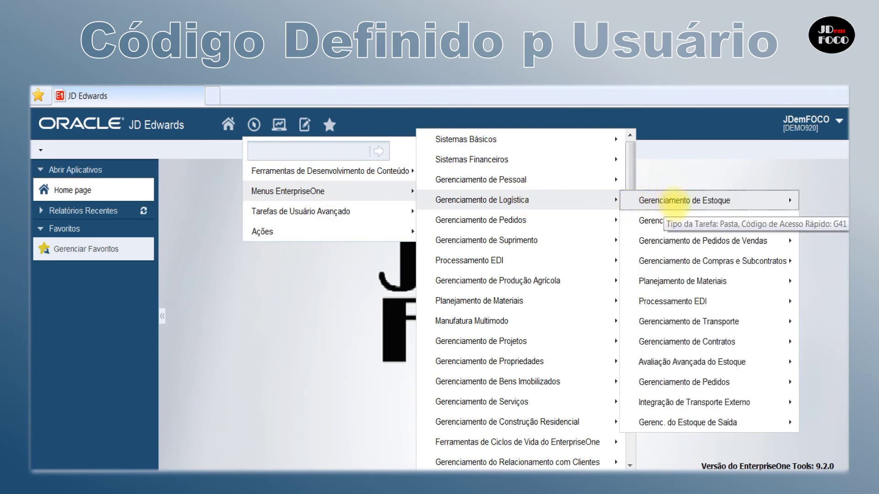
mouse_move(675, 201)
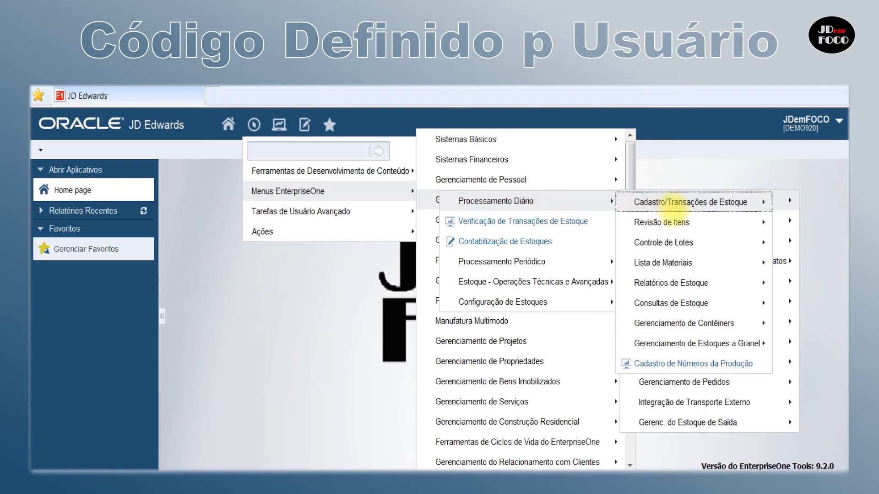
mouse_move(670, 222)
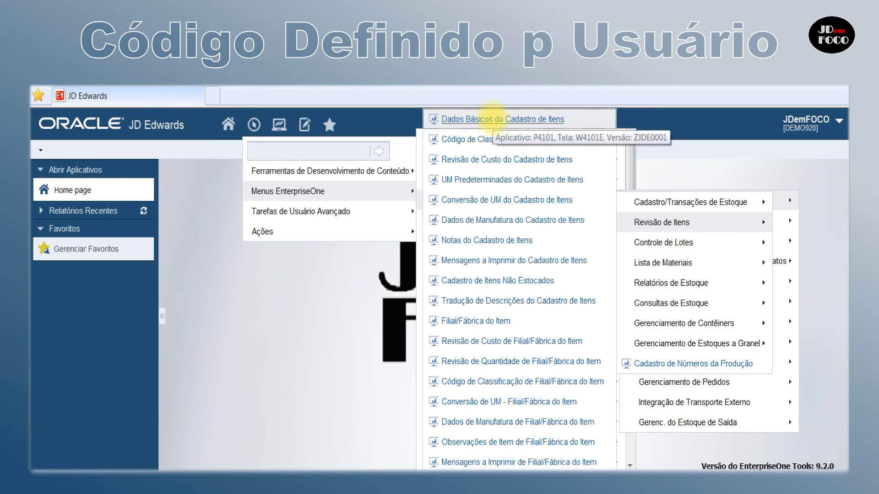
left_click(492, 118)
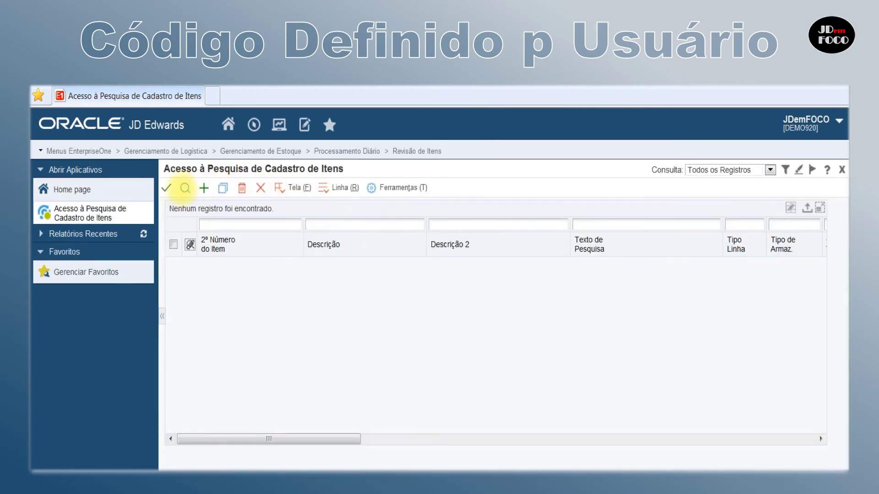
left_click(185, 188)
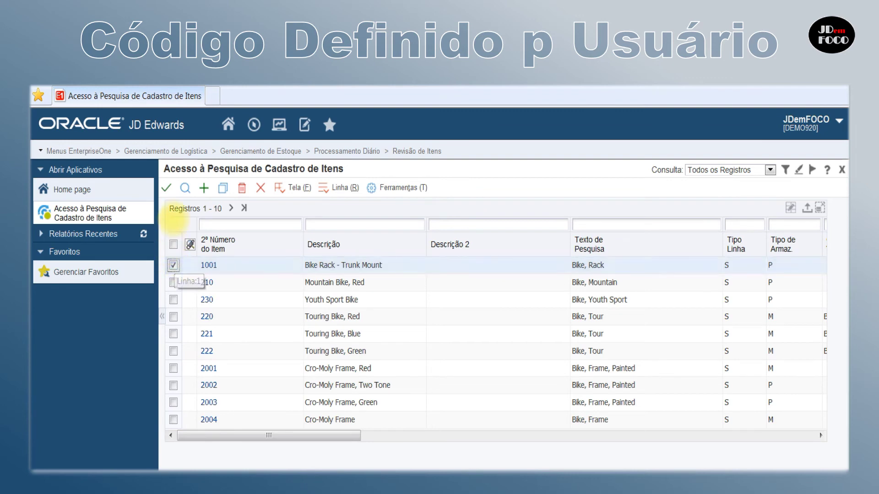
left_click(166, 187)
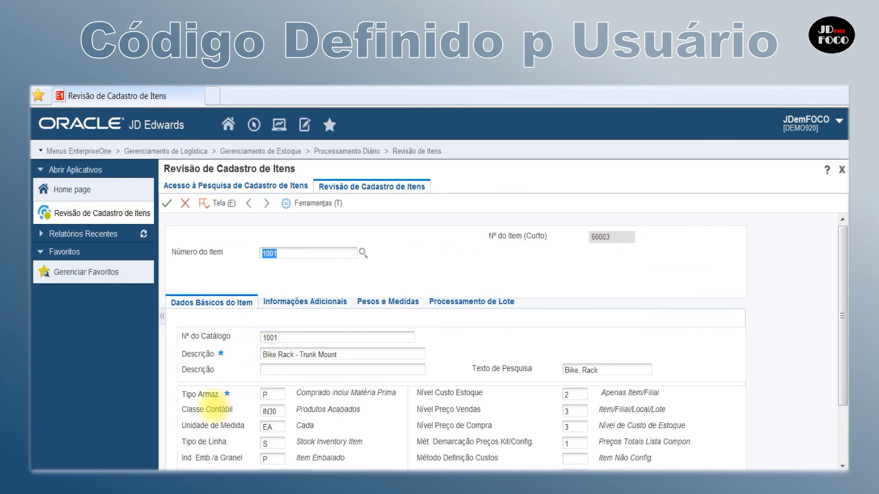
- Examine the value list behind item 1001's Classe Contábil field, then close the list, the item record and the item search
scroll(208, 407, "down", 1)
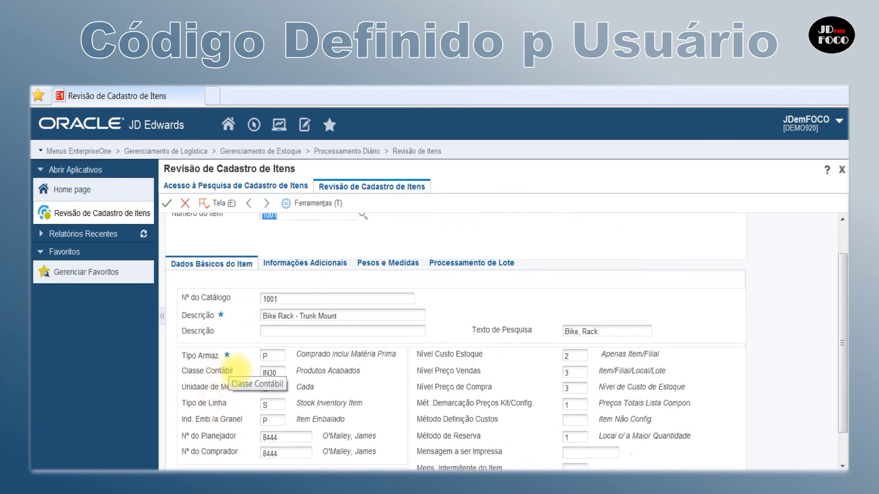
left_click_drag(181, 371, 233, 371)
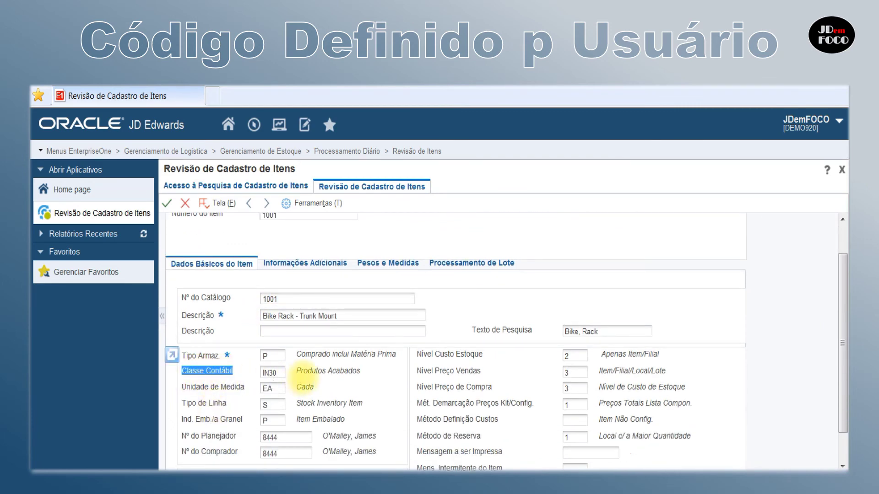
double_click(280, 373)
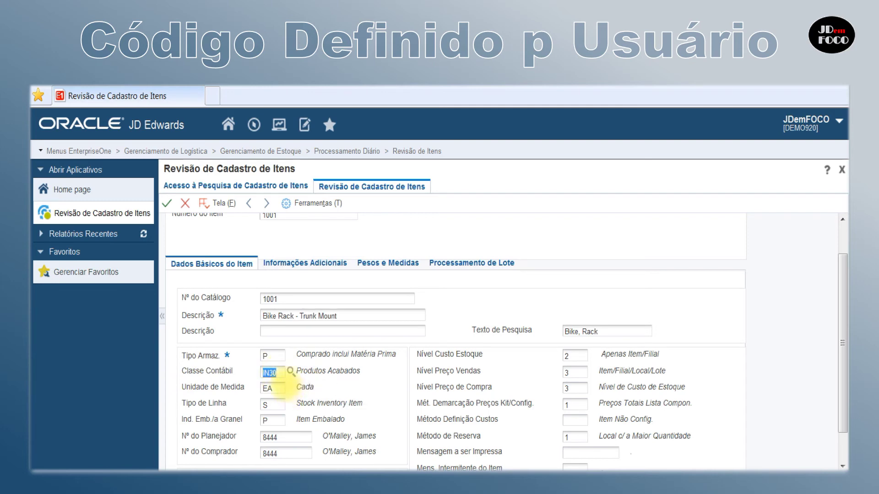
left_click(290, 371)
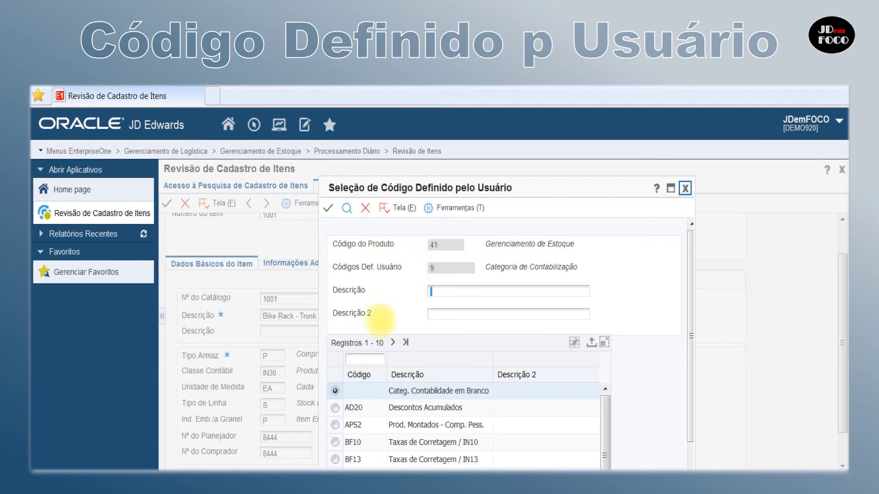
left_click(365, 208)
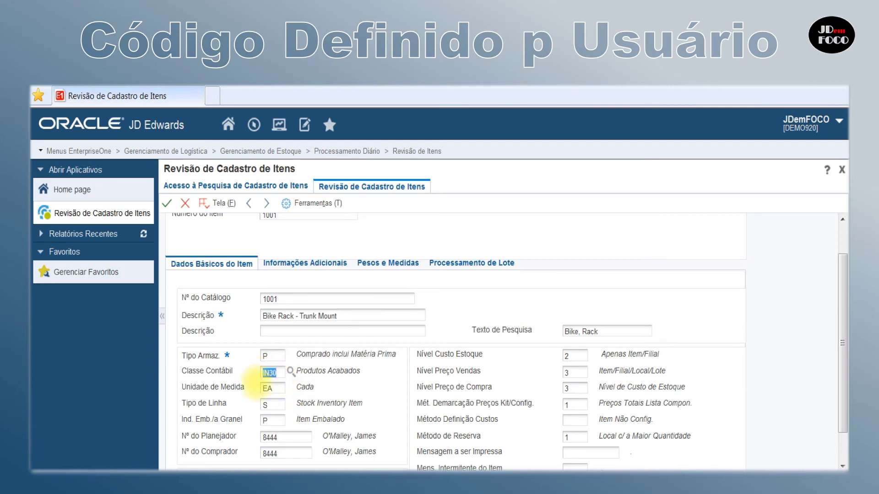
left_click(185, 203)
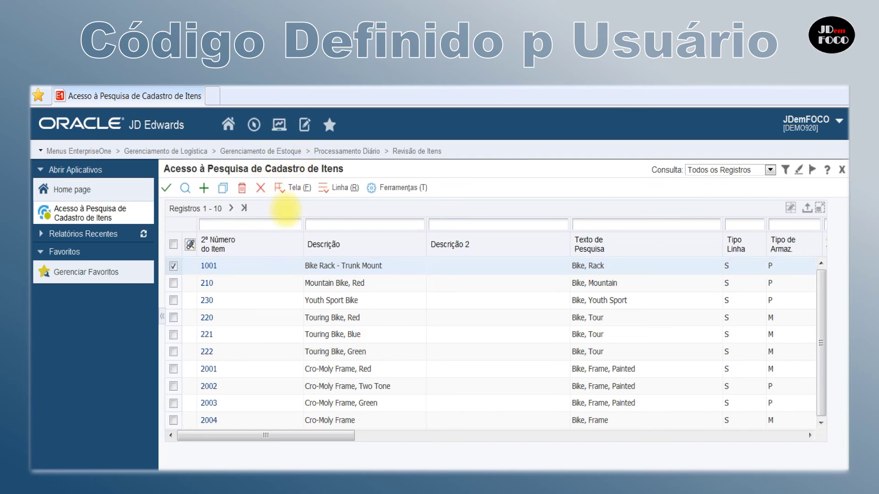
left_click(261, 188)
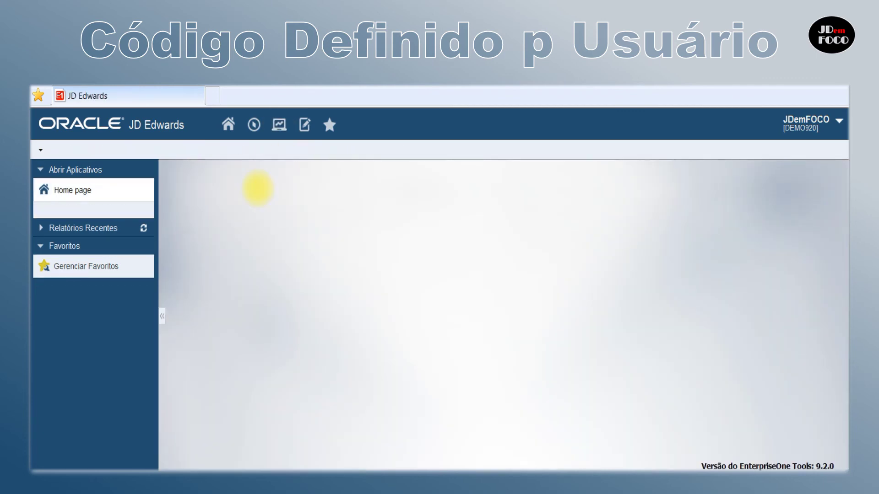
- Open Constantes da Contabilidade Geral from the general accounting system configuration under Sistemas Financeiros
left_click(253, 124)
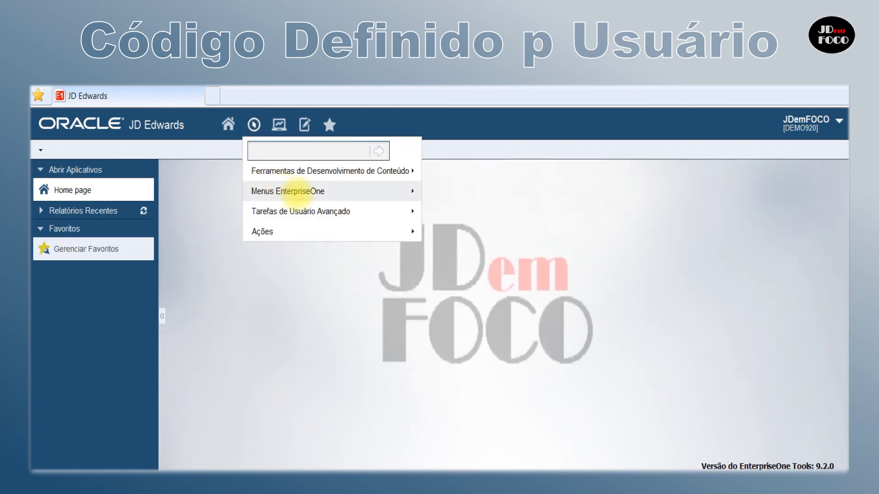
mouse_move(290, 189)
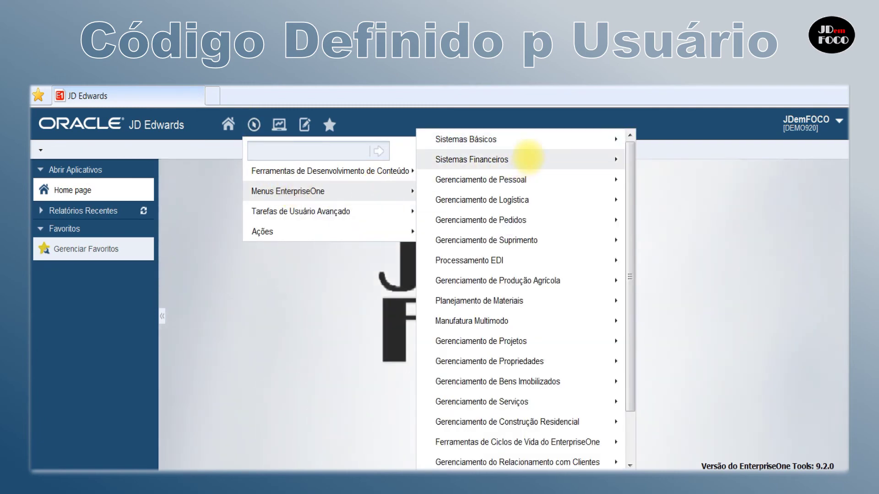
mouse_move(538, 158)
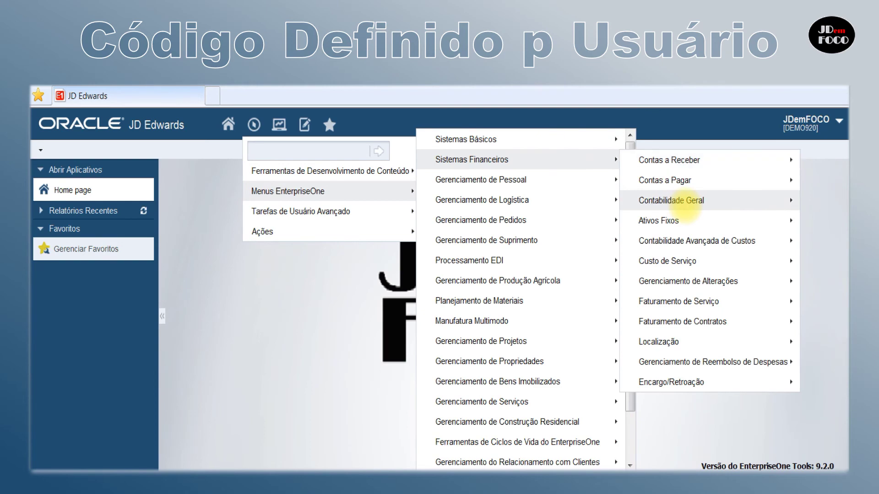
mouse_move(689, 199)
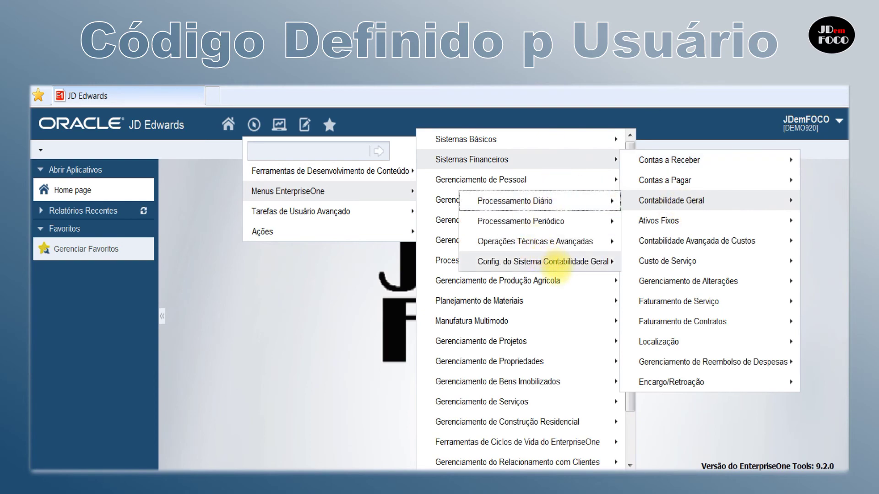
mouse_move(542, 261)
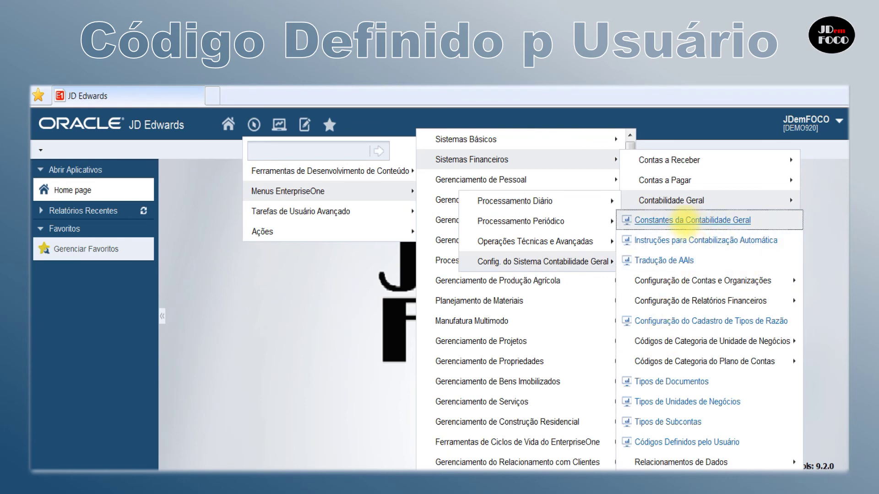
left_click(680, 219)
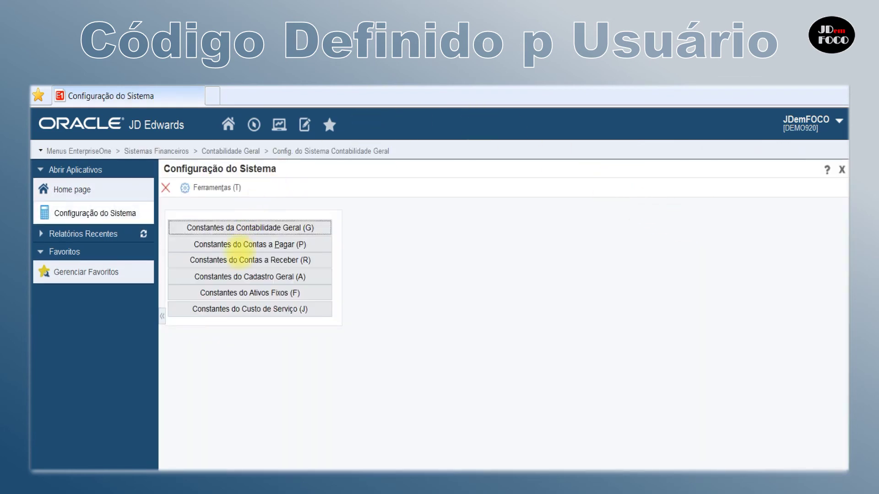
left_click(270, 228)
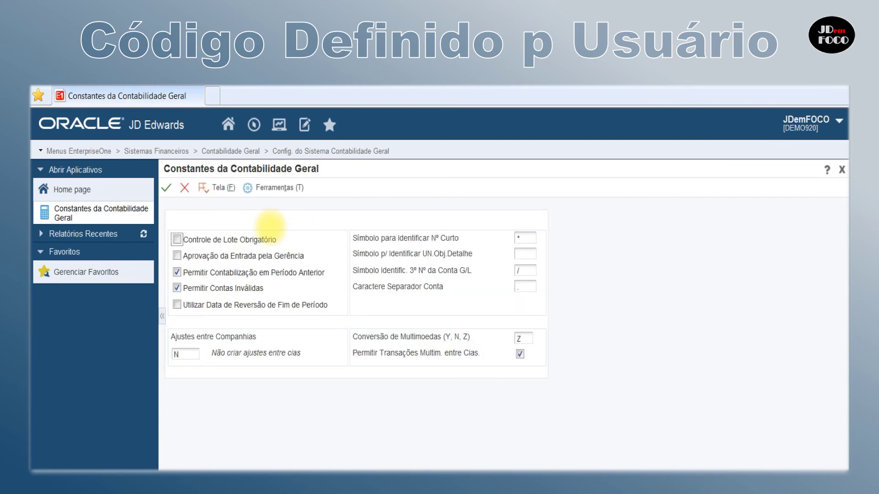
- Examine the user-defined codes H00/IC behind Ajustes entre Companhias, then close the code list, the constants and the system configuration
left_click(177, 354)
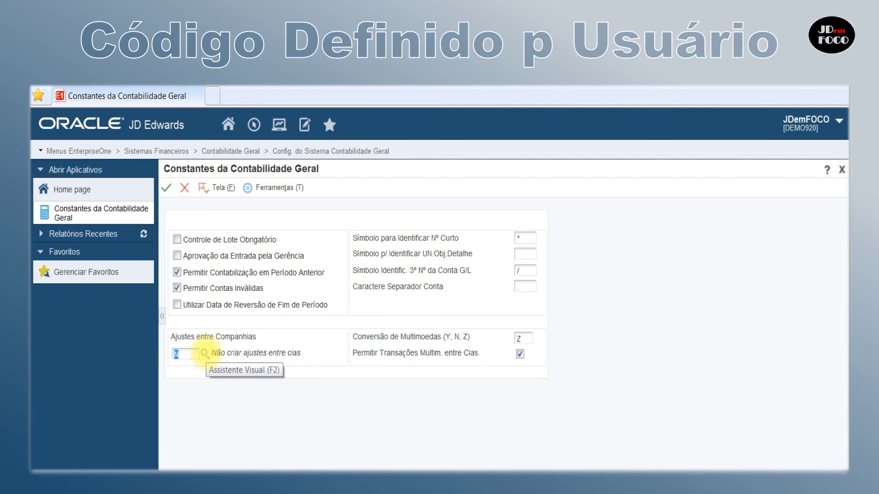
left_click(197, 353)
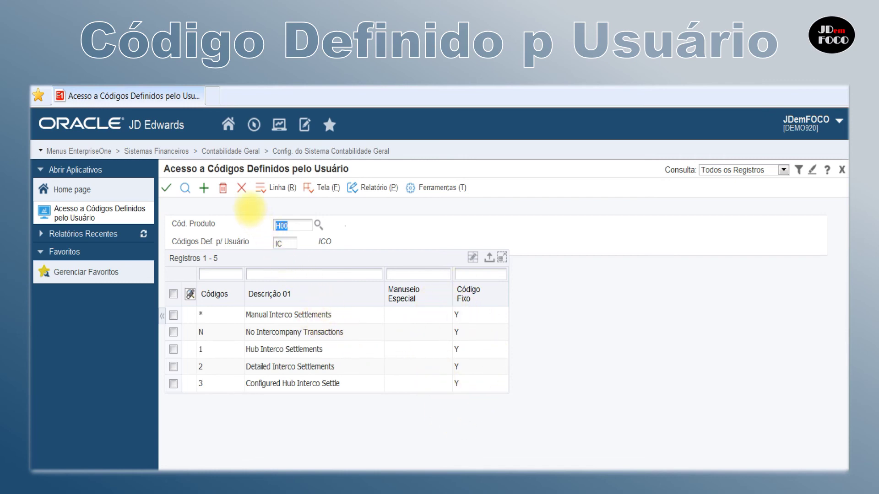
left_click(241, 188)
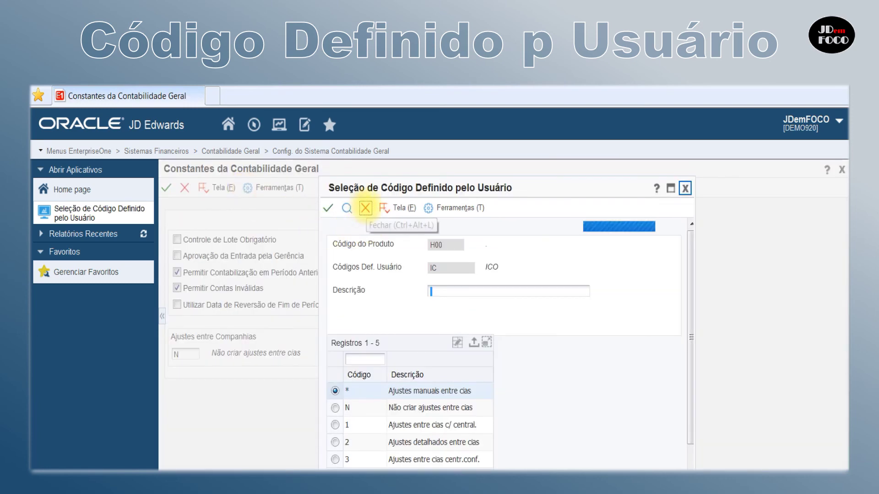
left_click(365, 208)
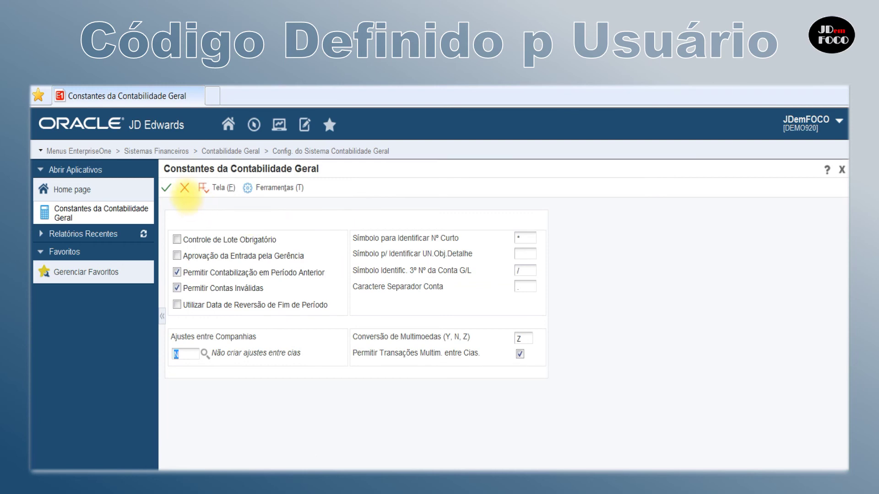
left_click(184, 188)
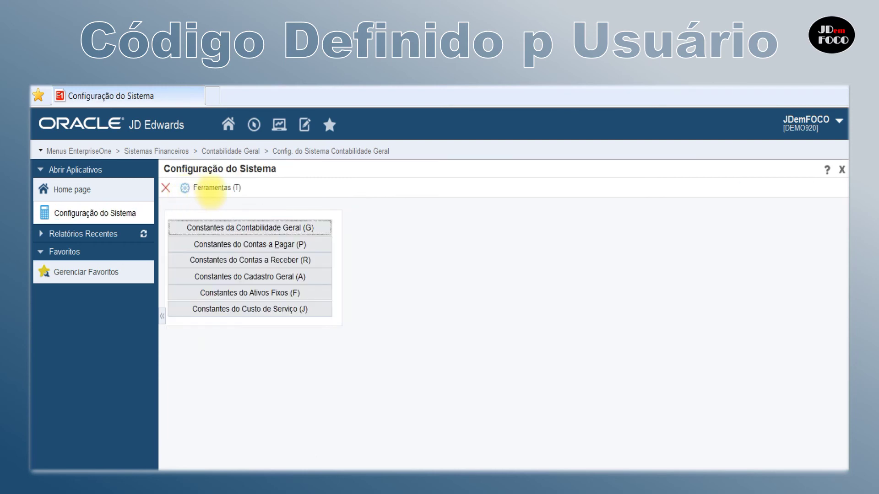
left_click(166, 188)
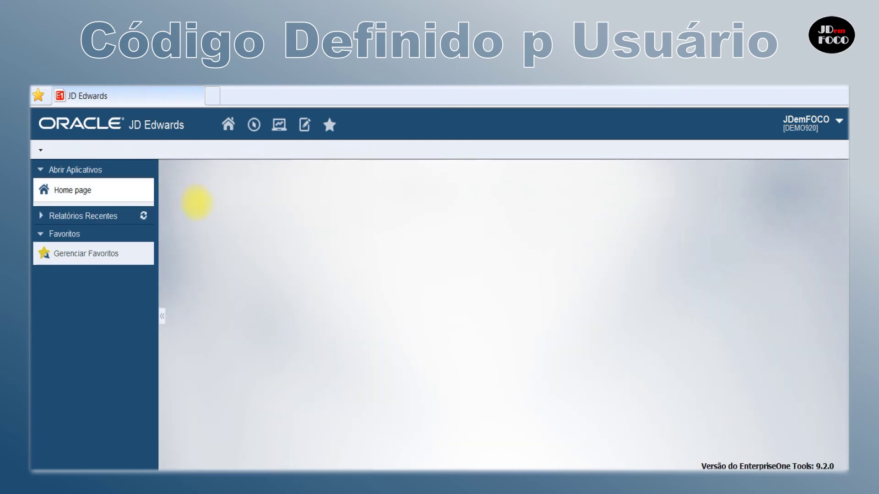
- Open Verificação e Revisão de Unidades de Negócios under Configuração de Contas e Organizações in the general accounting configuration
left_click(41, 150)
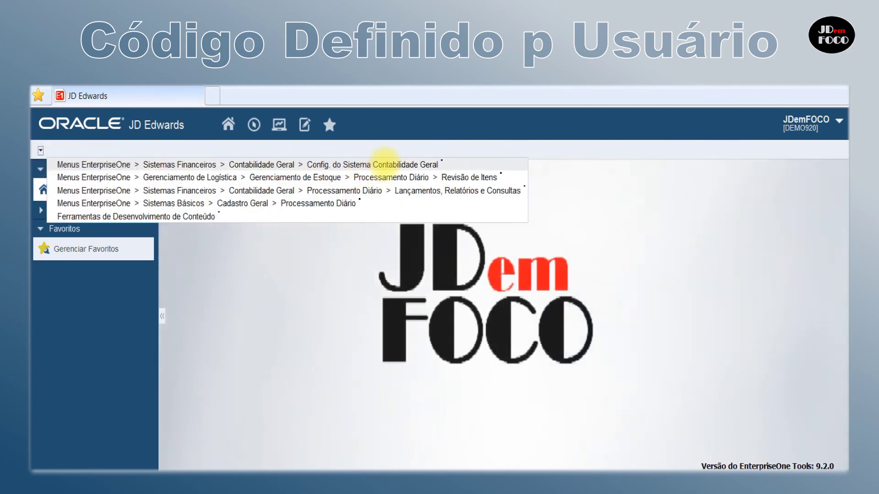
left_click(383, 164)
left_click(346, 151)
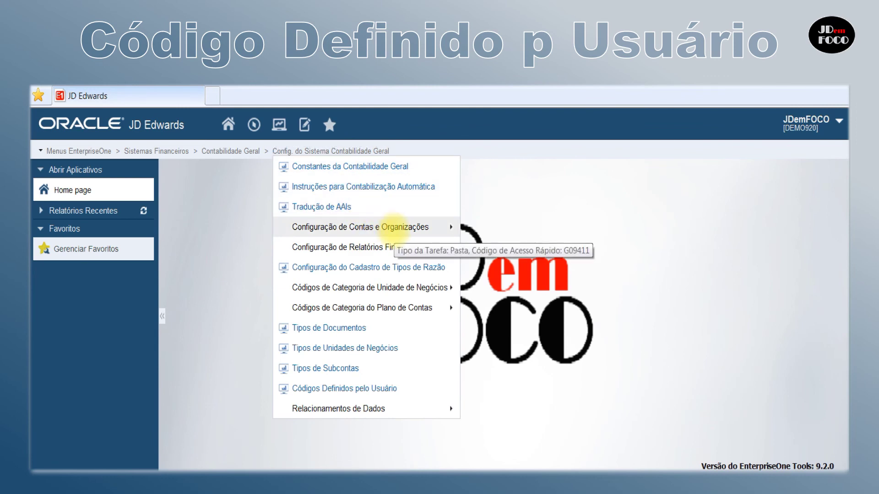
mouse_move(392, 228)
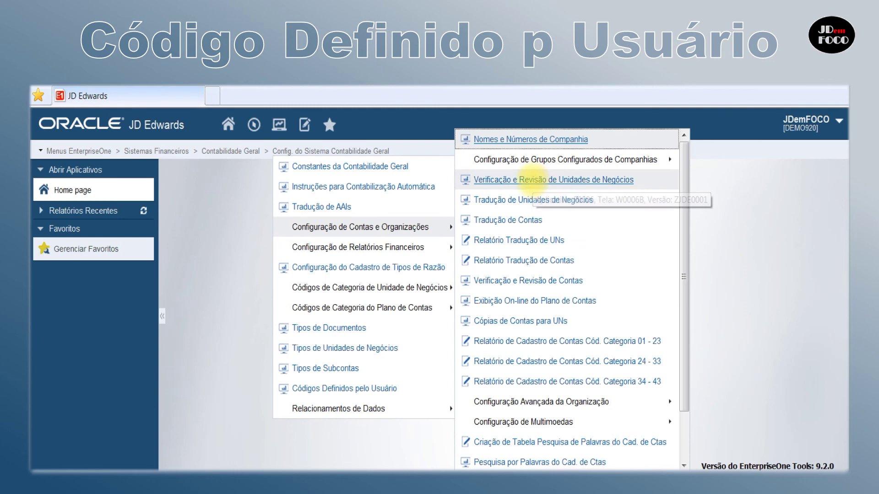
left_click(532, 180)
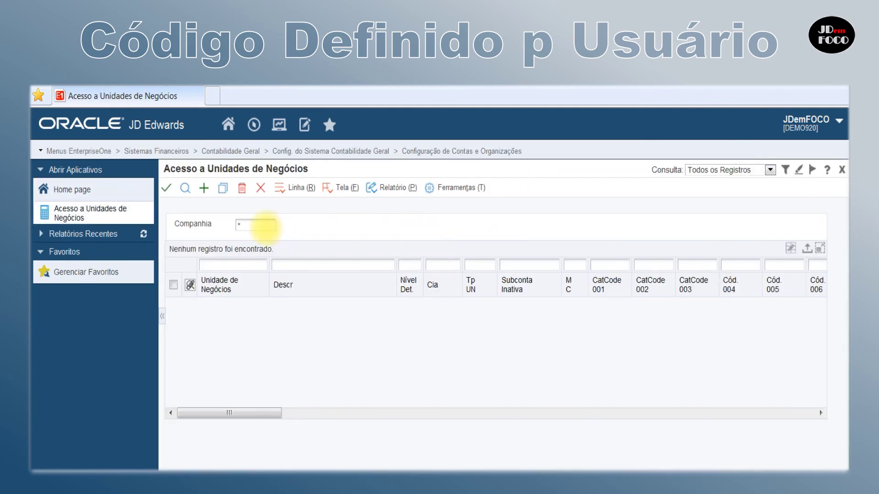
- Search the business units of company 07600 and open business unit 07600 for revision
left_click(257, 224)
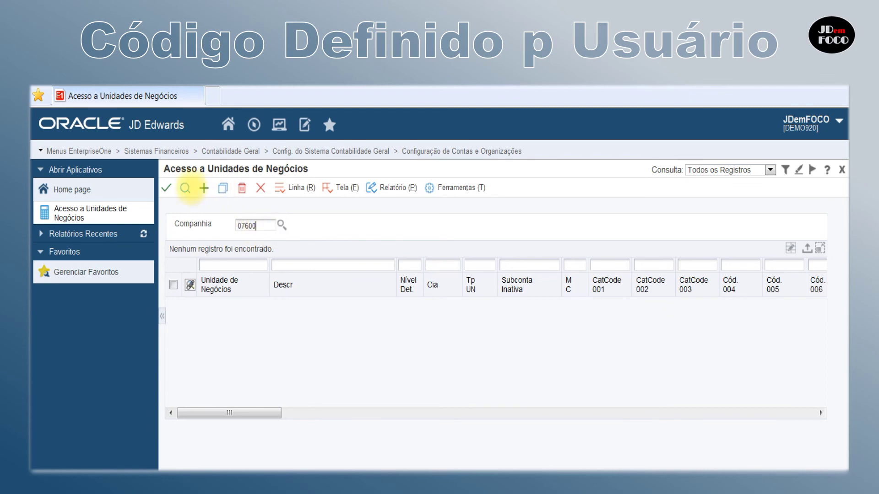
left_click(185, 187)
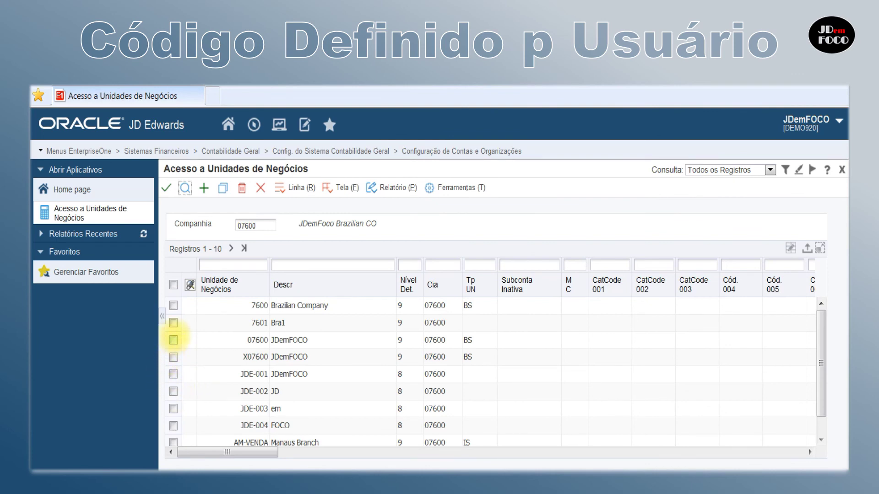
left_click(174, 340)
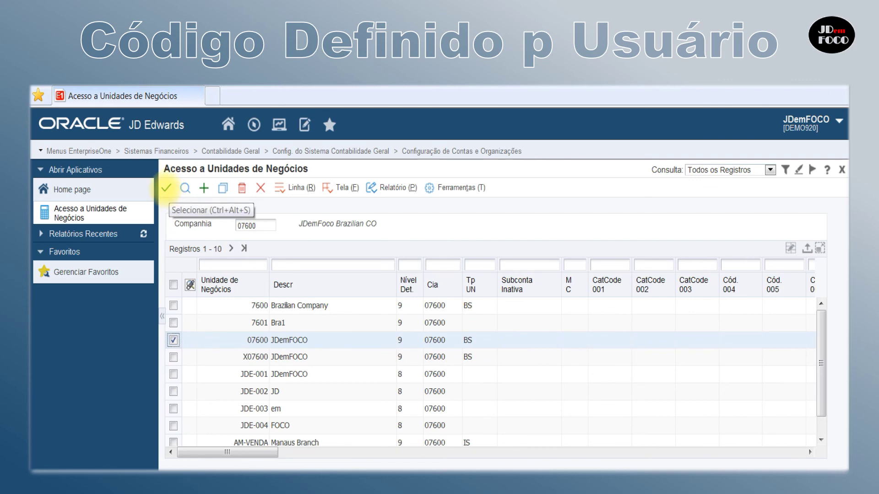
left_click(165, 187)
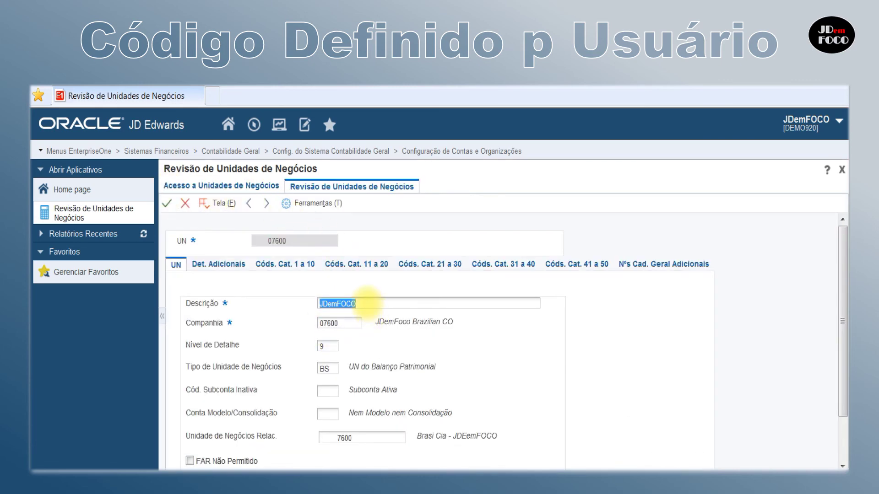
- Examine the company search behind Companhia and the code list behind Nível de Detalhe, closing each without a selection
left_click(432, 300)
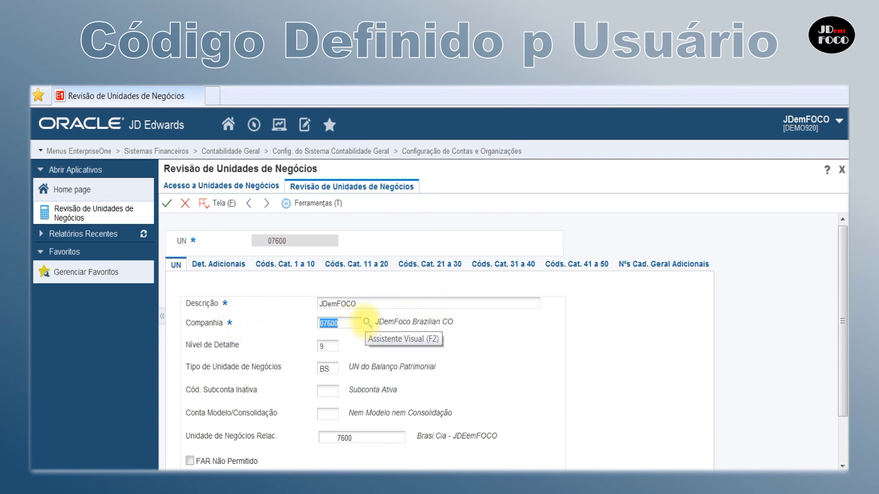
left_click(367, 323)
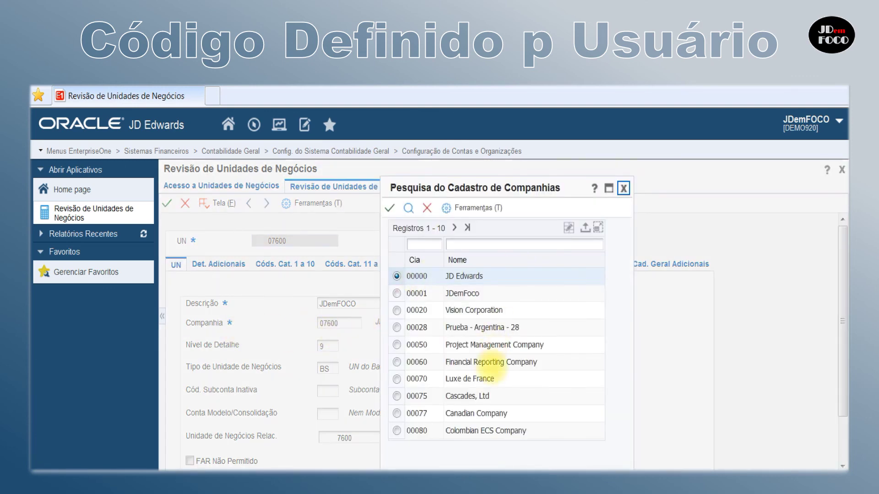
left_click(426, 207)
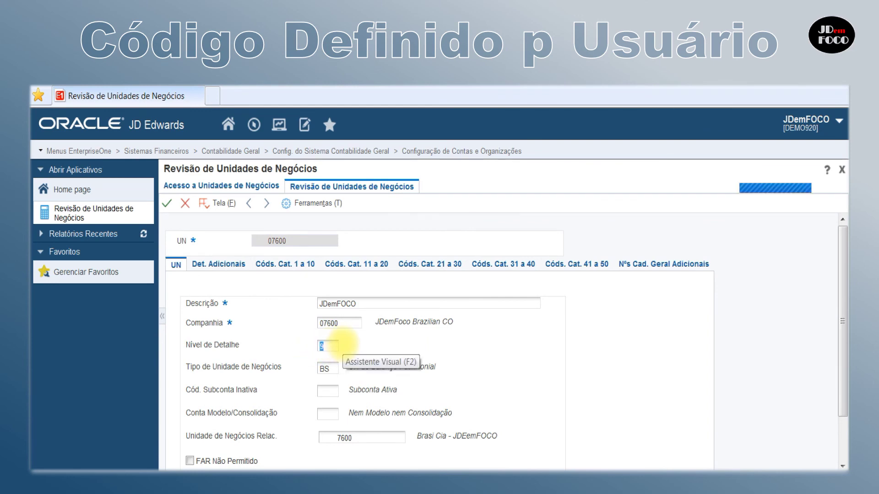
left_click(341, 346)
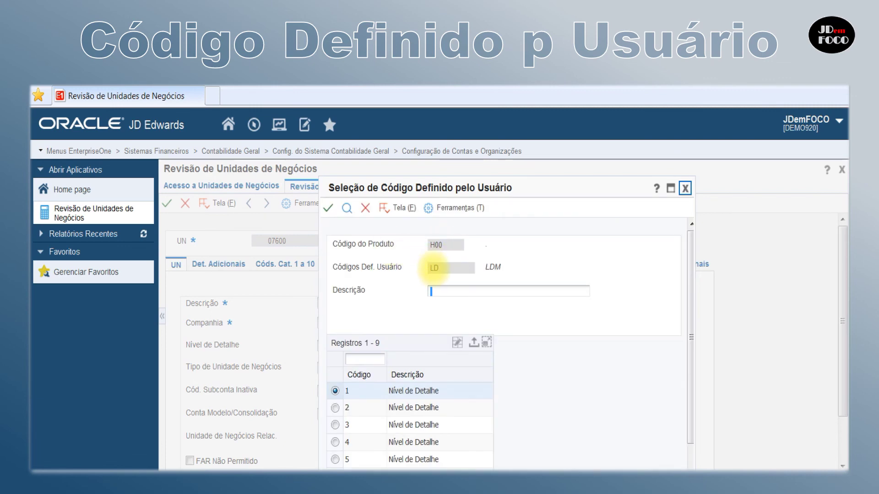
left_click(365, 208)
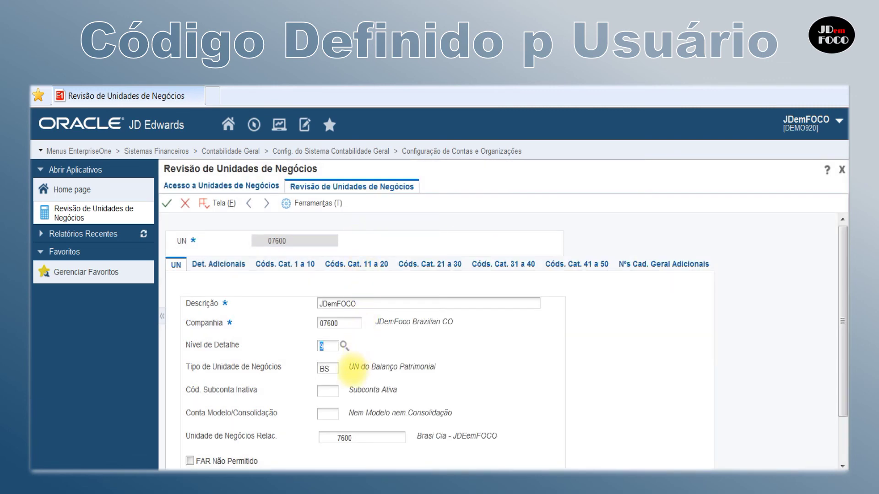
- Examine the code lists behind Tipo de Unidade de Negócios and Cód. Subconta Inativa, closing each without a selection
left_click(324, 369)
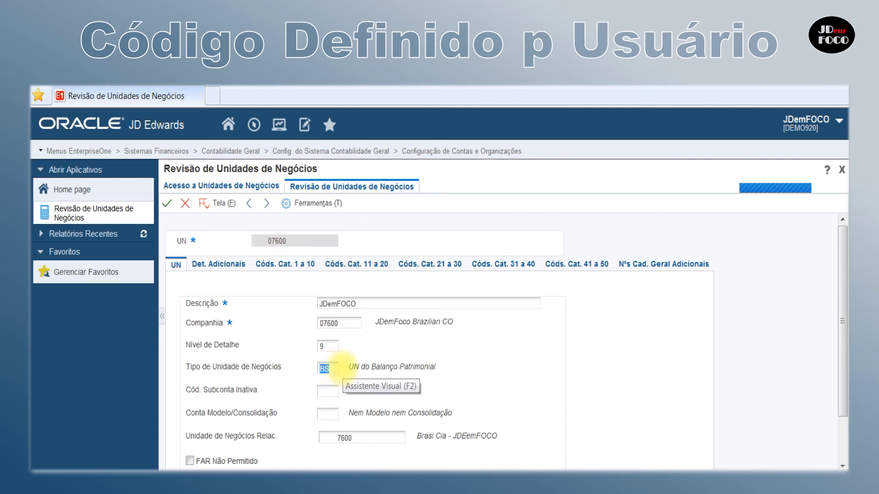
left_click(335, 368)
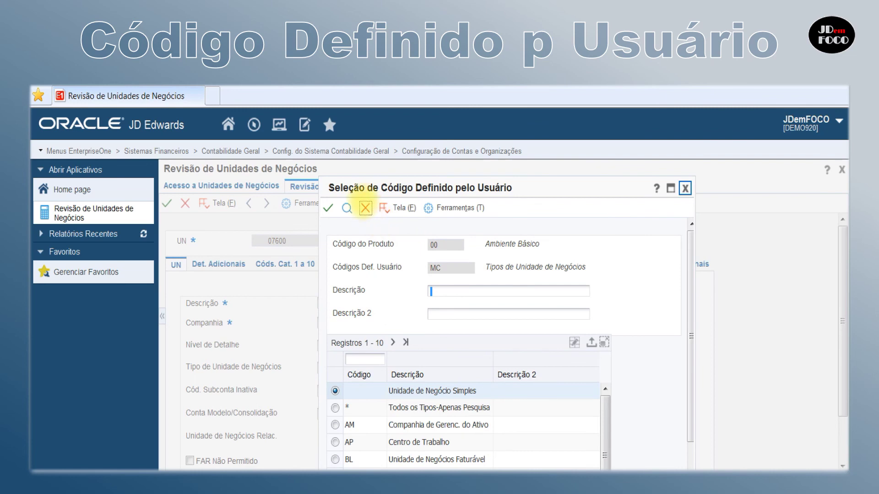
left_click(365, 208)
left_click(321, 391)
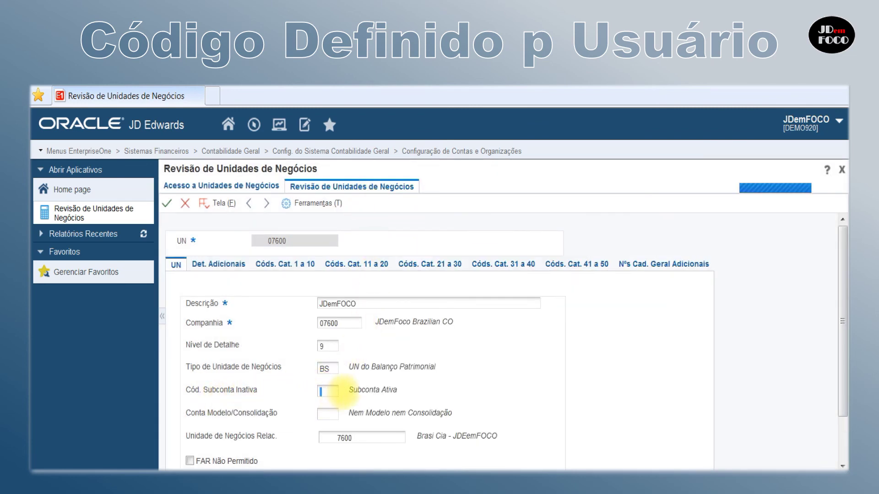
left_click(339, 390)
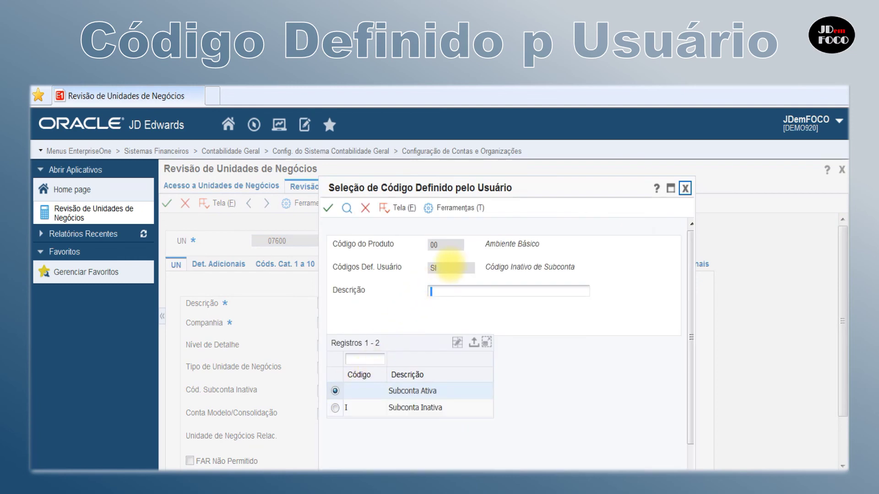
double_click(446, 267)
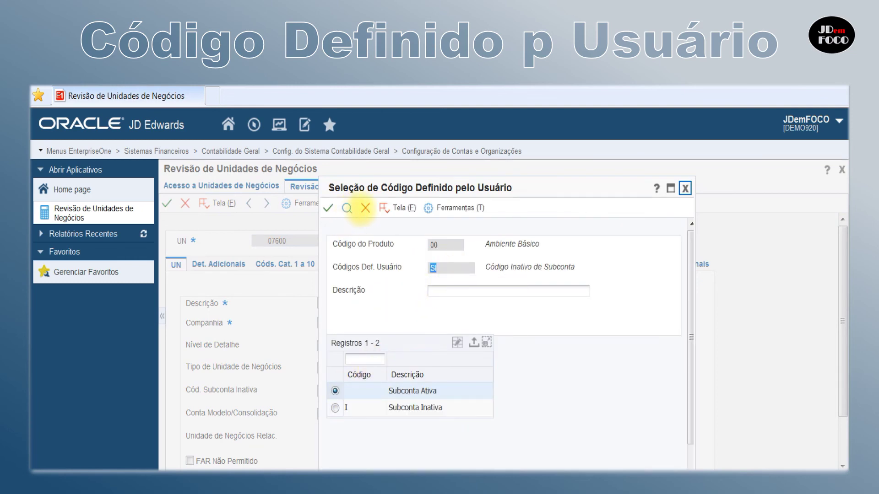
left_click(365, 208)
- Examine the code list behind Conta Modelo/Consolidação, close it, and display the business unit's category codes 1 to 10
left_click(327, 414)
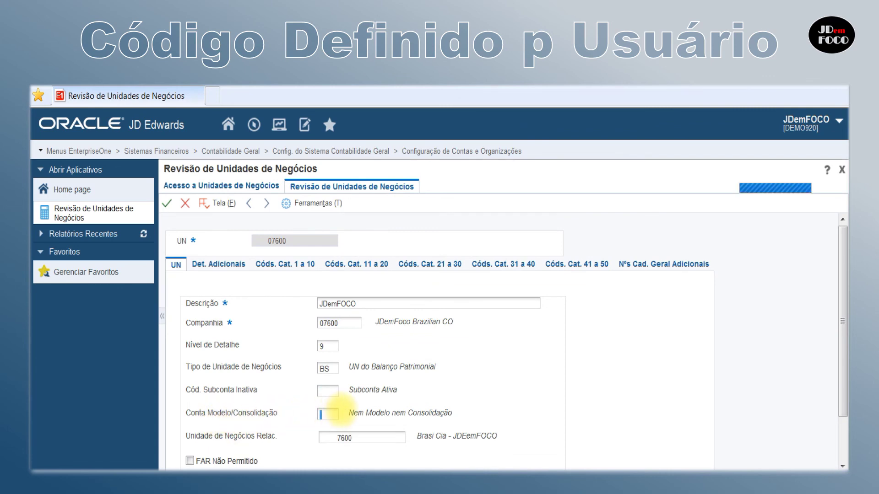
left_click(339, 413)
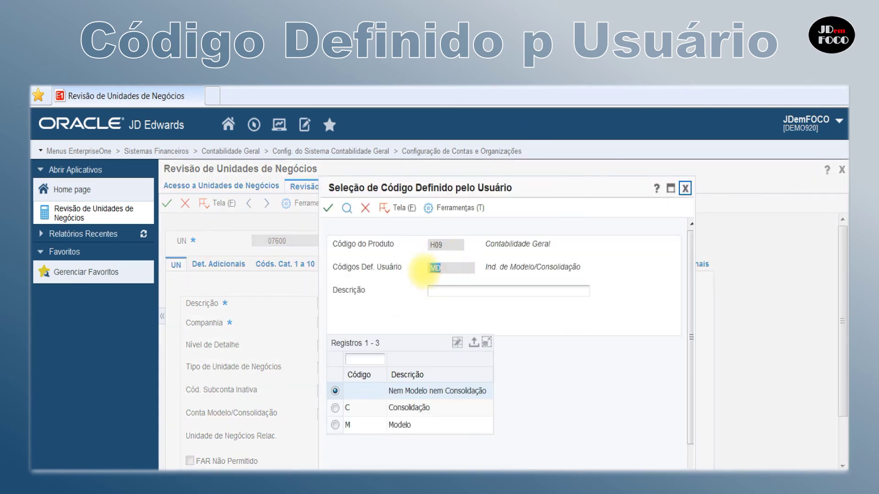
left_click(365, 208)
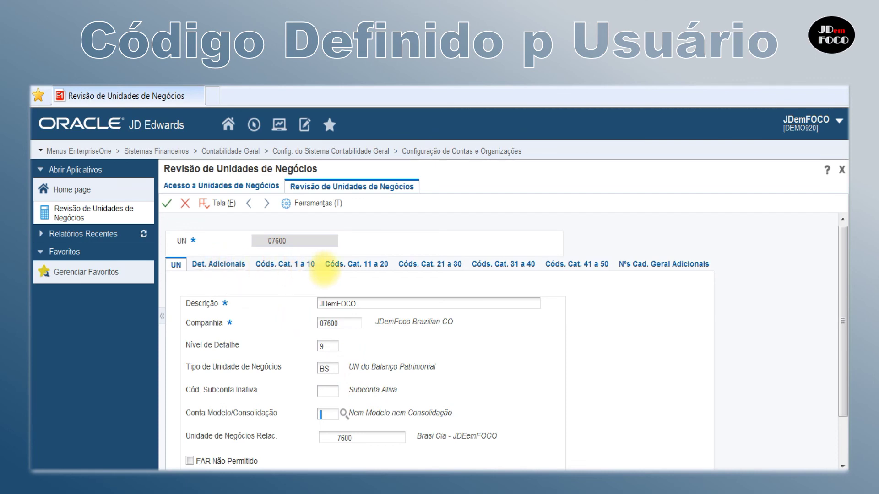
left_click(293, 265)
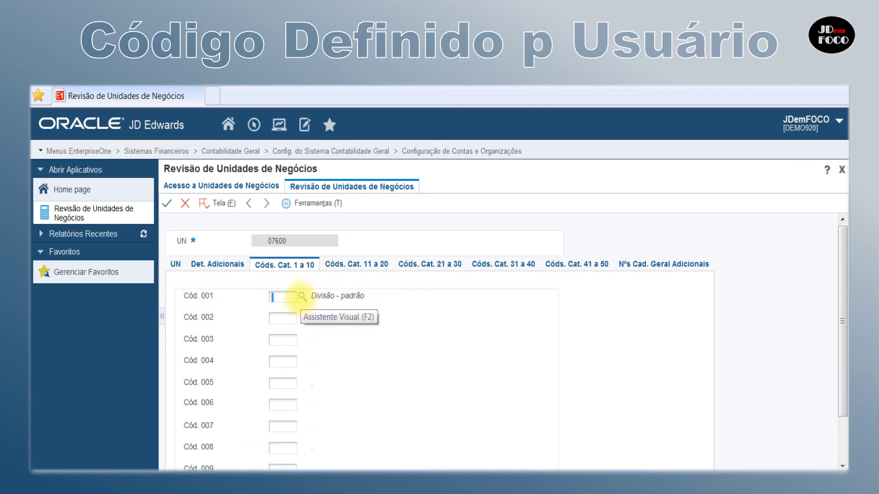
- Assign code 100 (Divisão 1) to category code 001 of business unit 07600, save it and close the business unit application
left_click(298, 297)
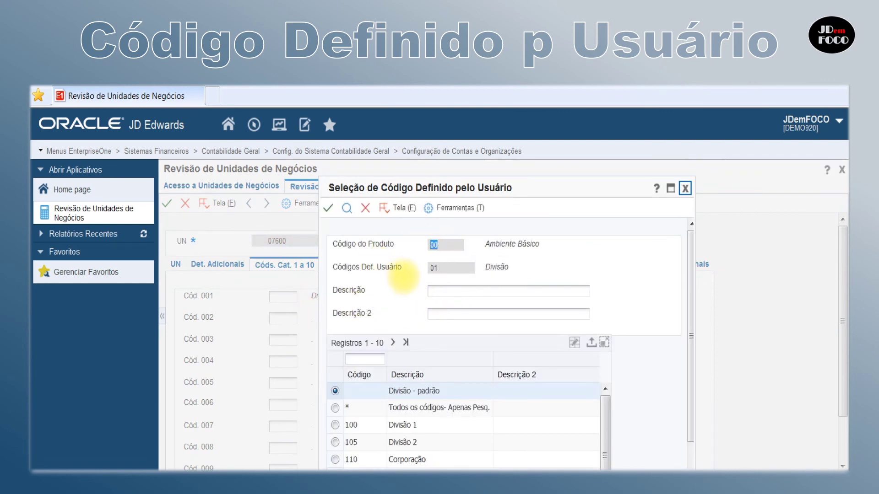
left_click_drag(440, 266, 423, 271)
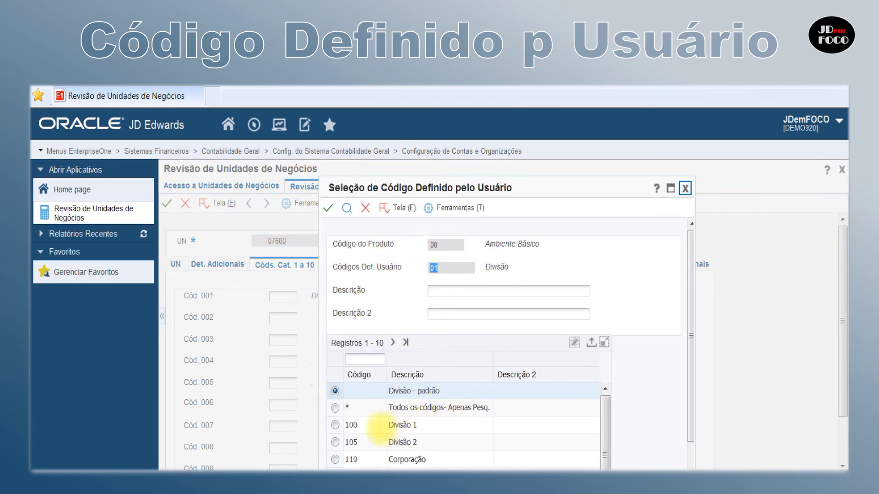
left_click(335, 425)
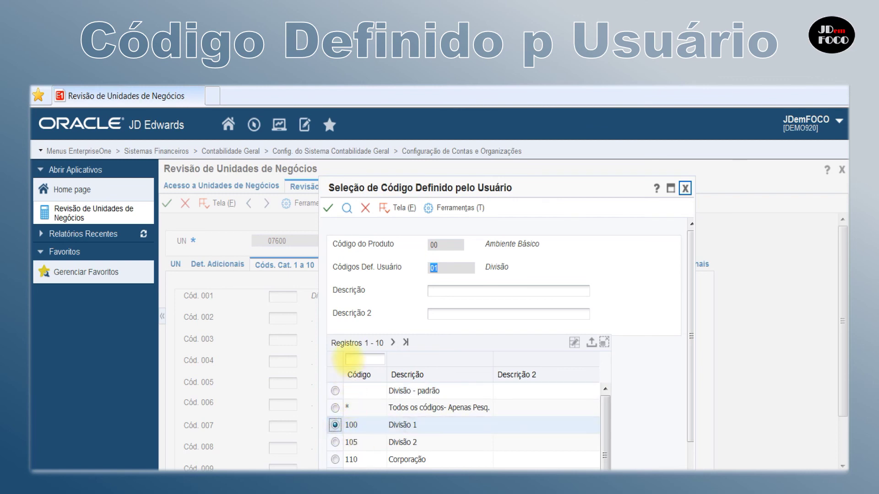
left_click(327, 209)
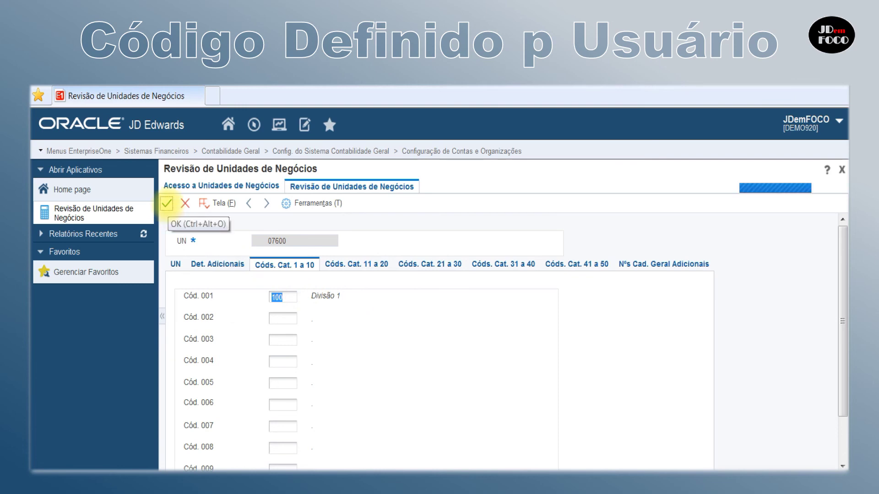
left_click(166, 204)
left_click(185, 204)
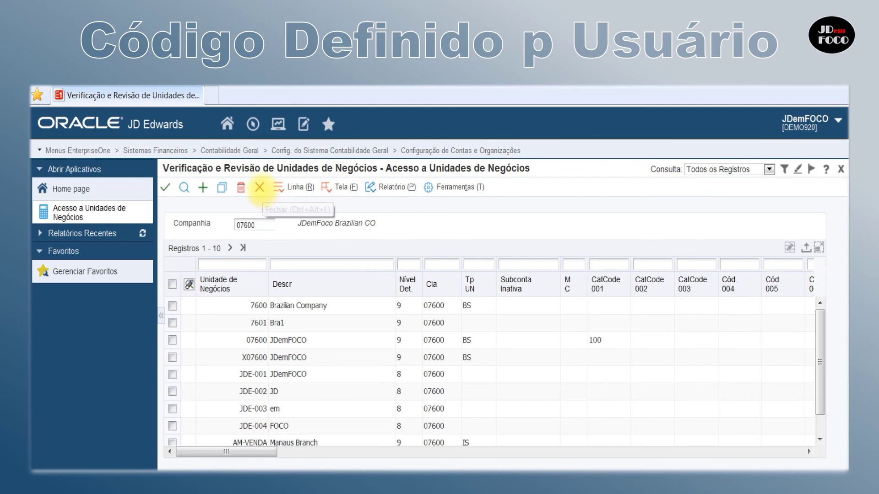
left_click(259, 187)
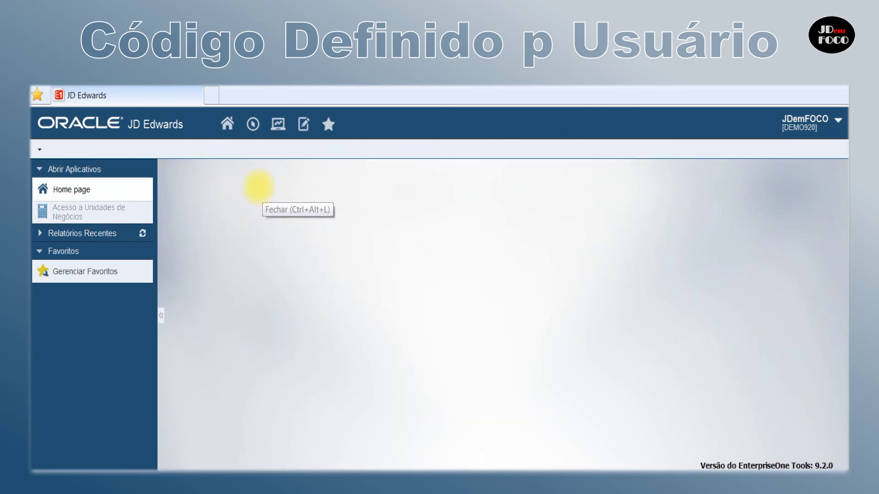
- Find the batch versions of R31802A and open the processing options of version ZJDE0001
left_click(253, 124)
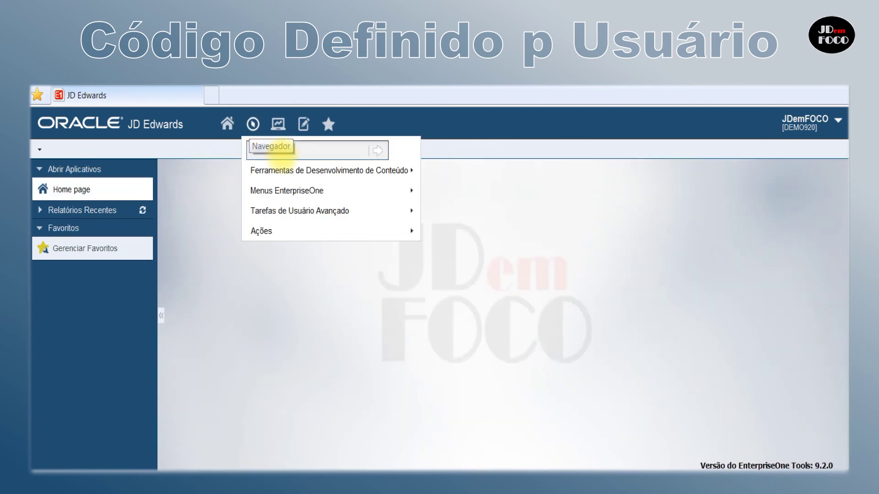
key("Return")
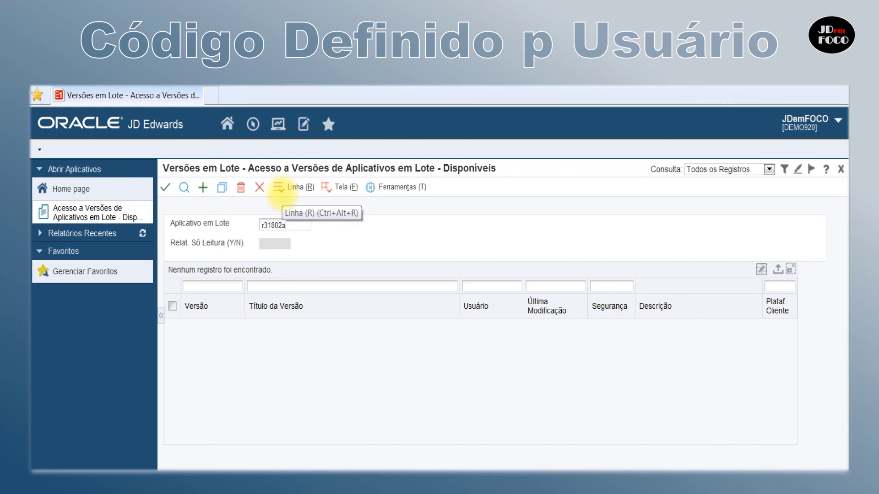
key("Return")
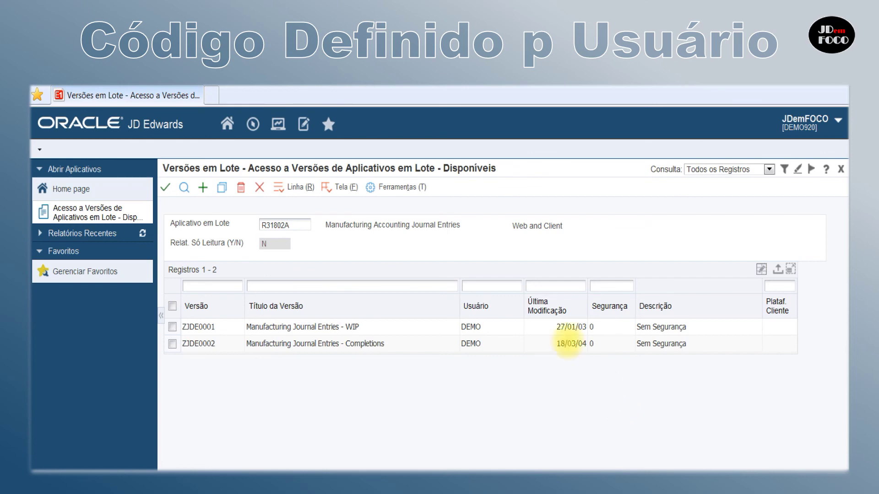
left_click(172, 327)
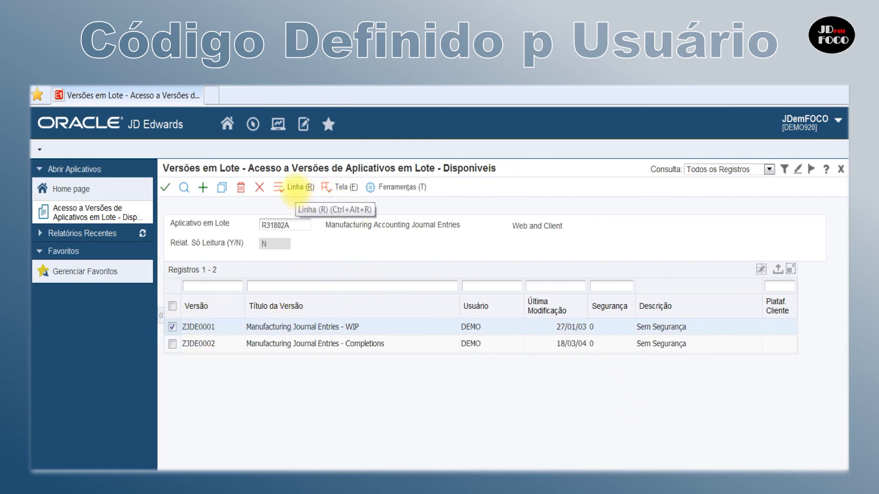
left_click(297, 187)
left_click(346, 254)
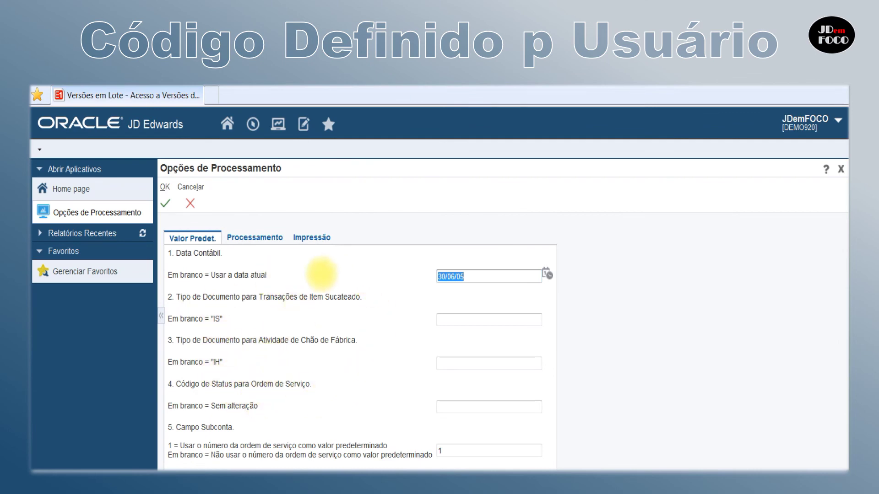
- Examine the code list behind the document type option for scrapped item transactions and close it without a selection
left_click_drag(171, 293, 212, 308)
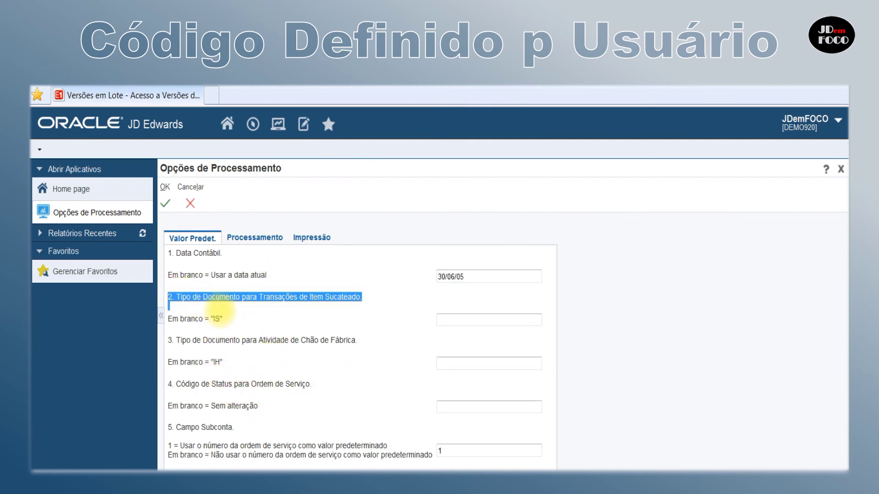
left_click(515, 319)
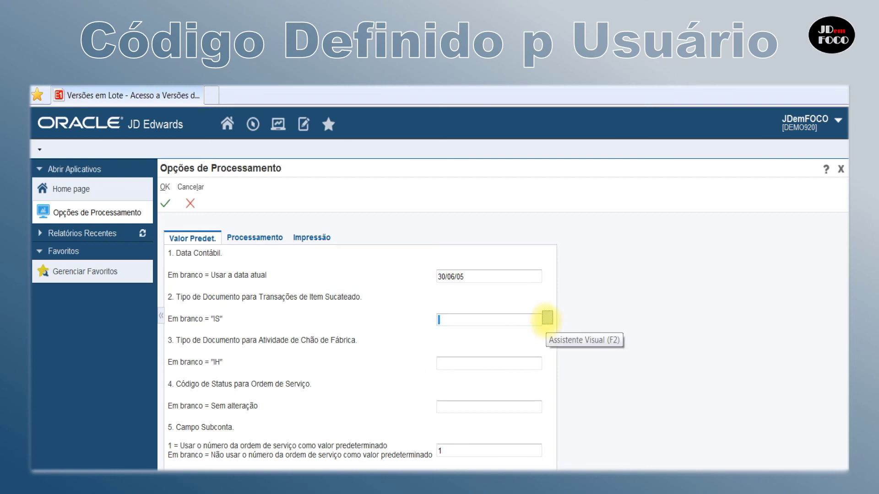
left_click(548, 318)
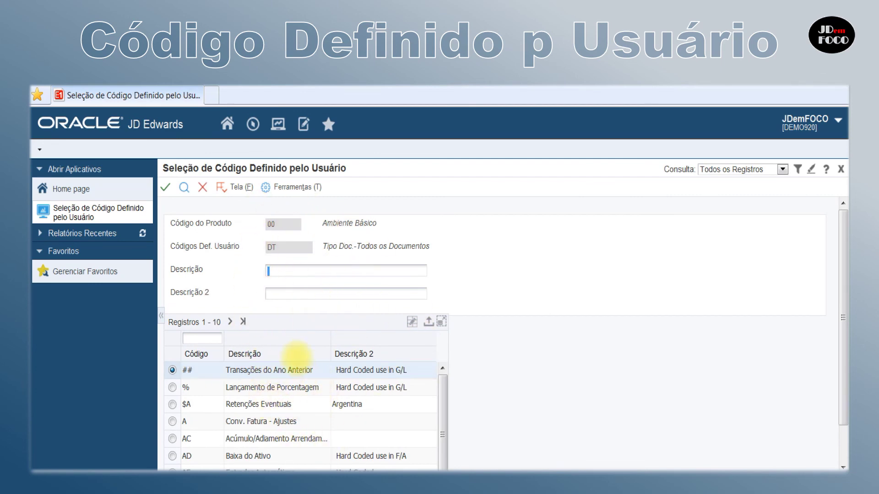
left_click(203, 187)
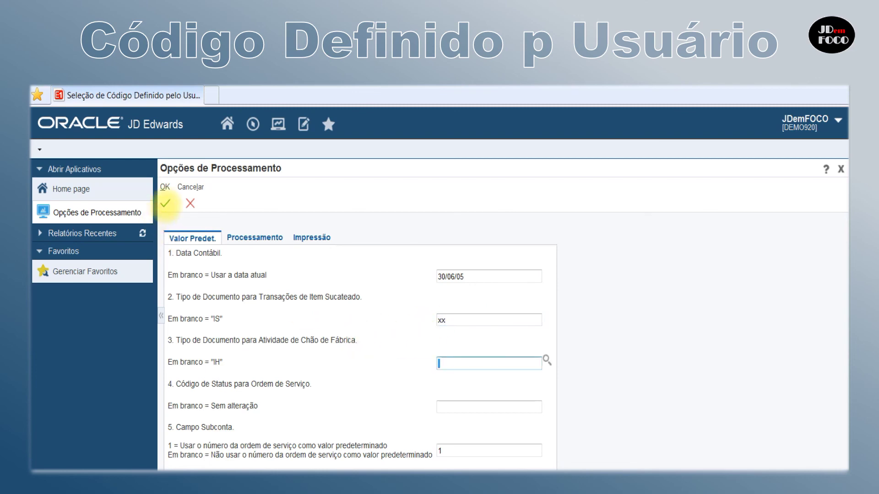
- Try to save xx as the document type for scrapped item transactions, and leave the processing options and batch versions without saving
left_click(165, 203)
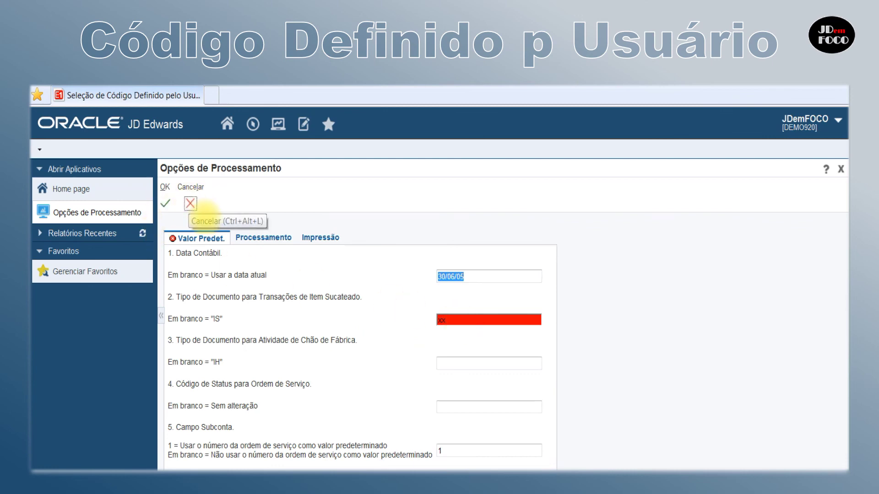
left_click(190, 203)
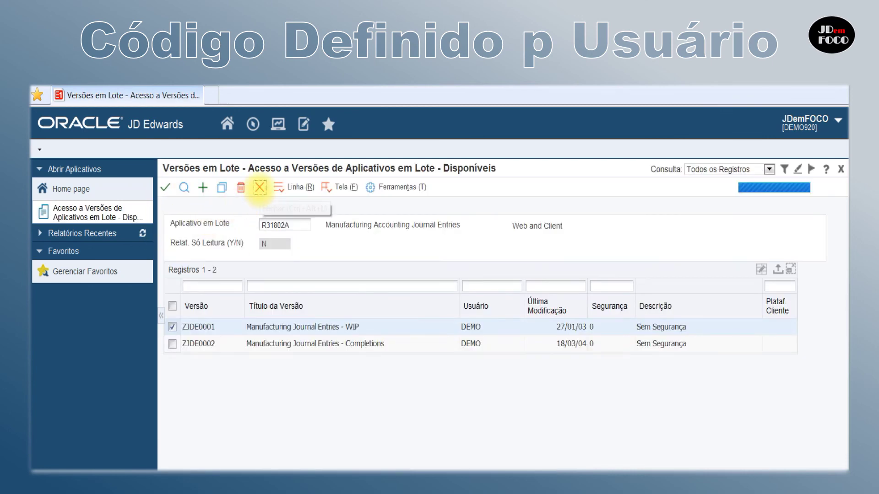
left_click(258, 190)
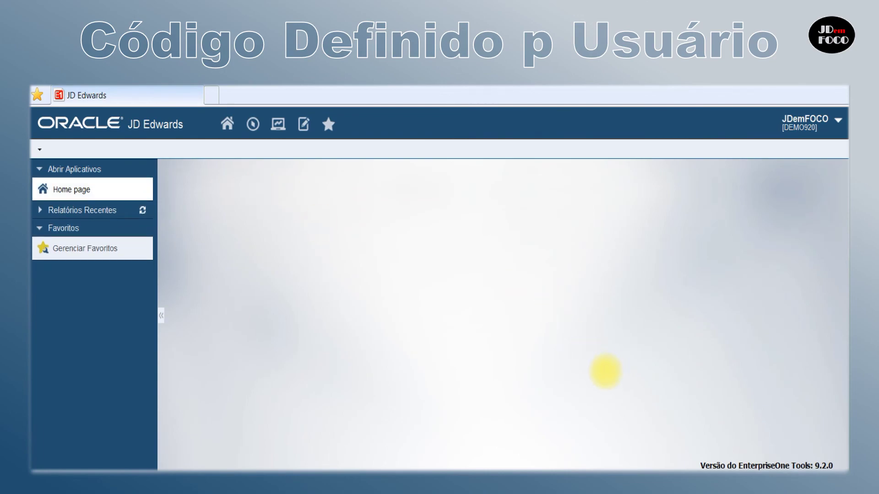